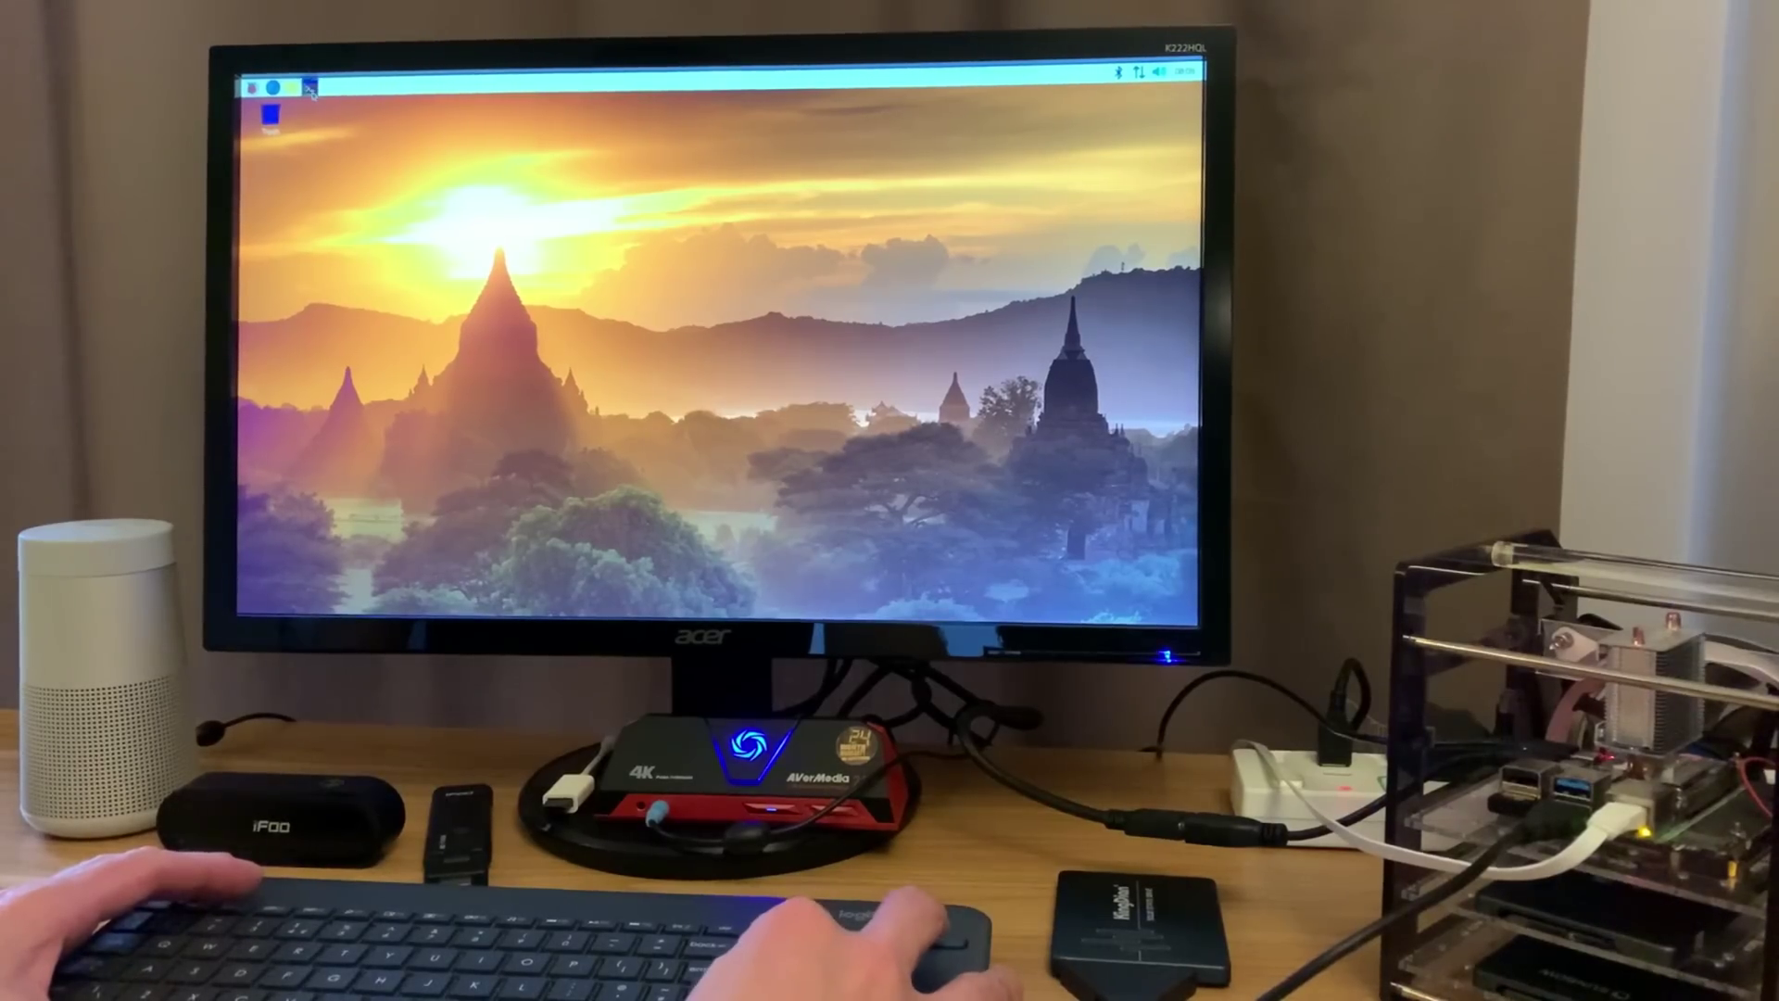
- Open the applications menu briefly, then close it again
click(250, 87)
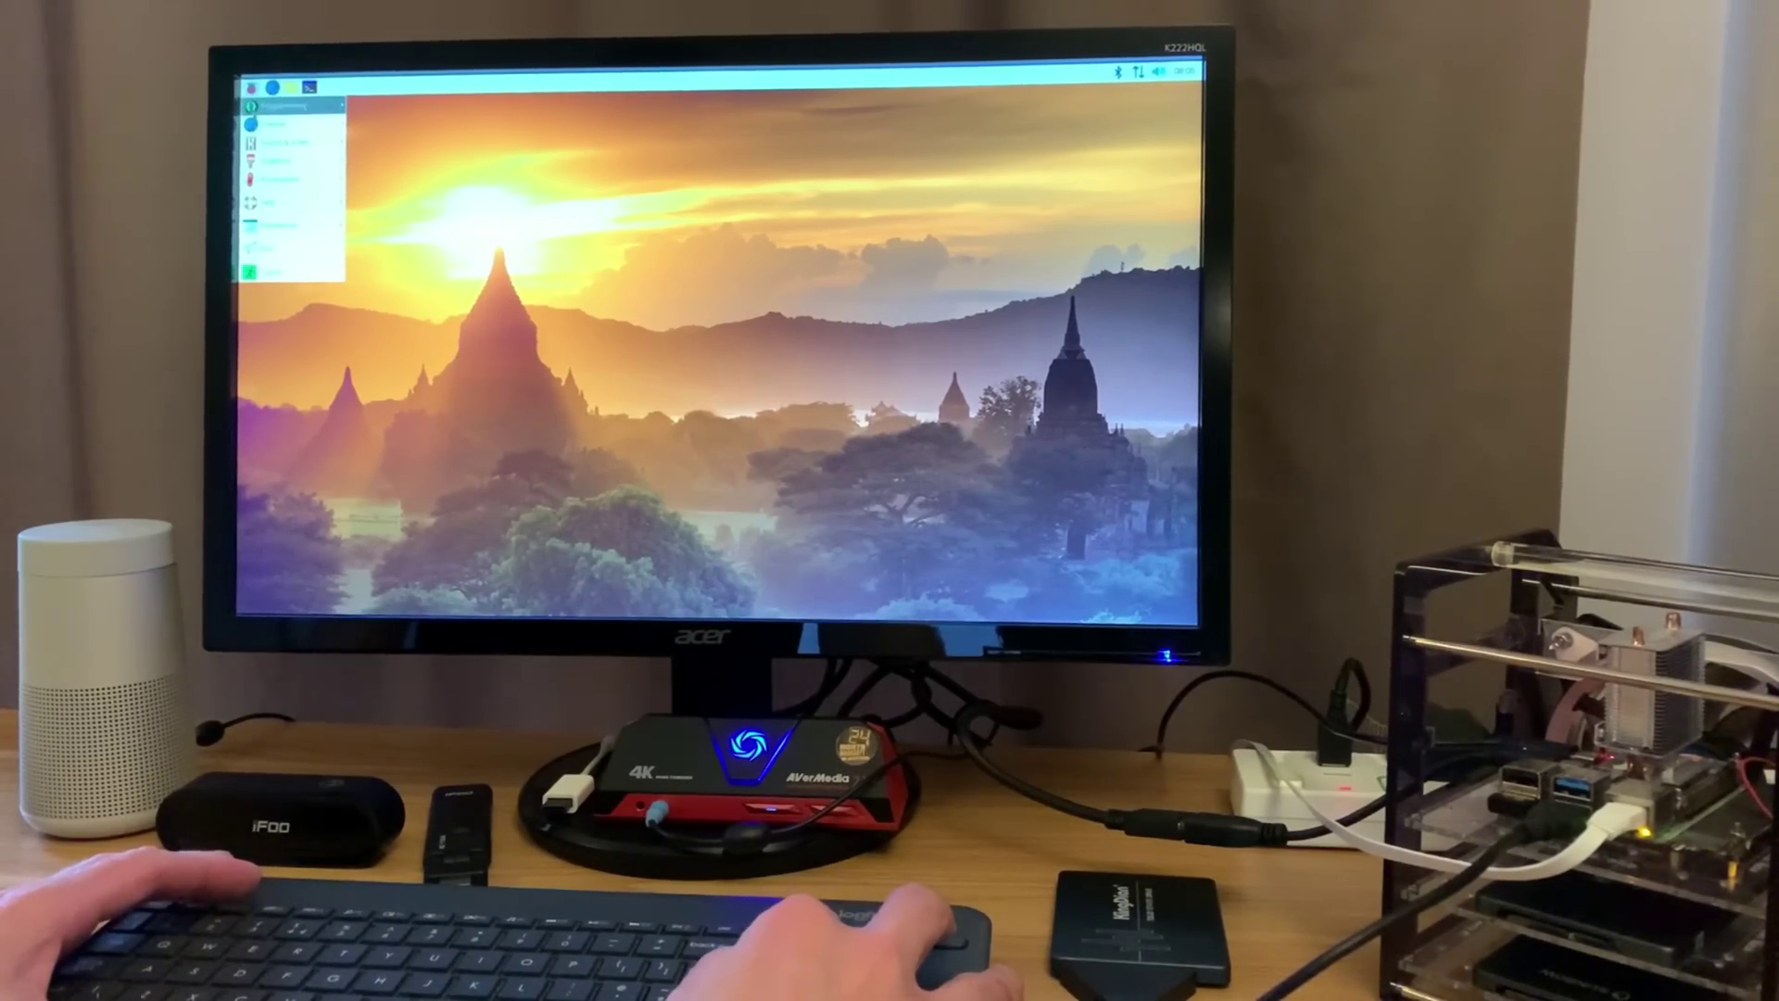
mouse_move(262, 147)
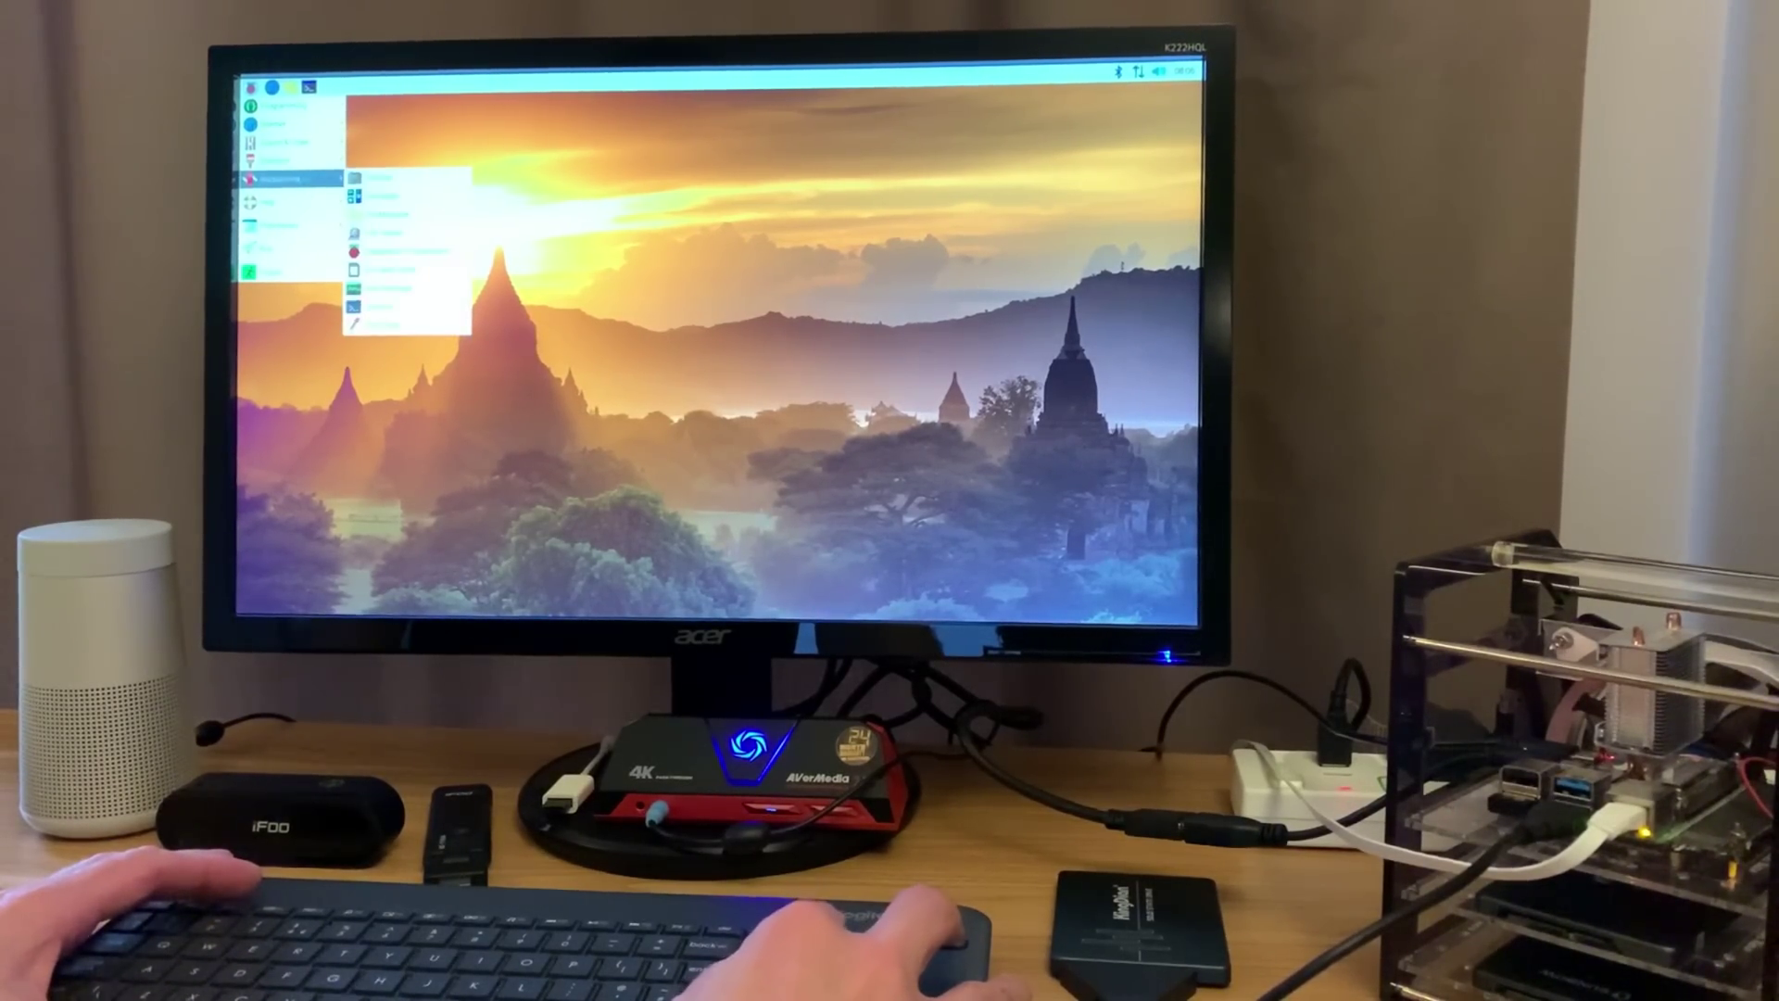
click(526, 200)
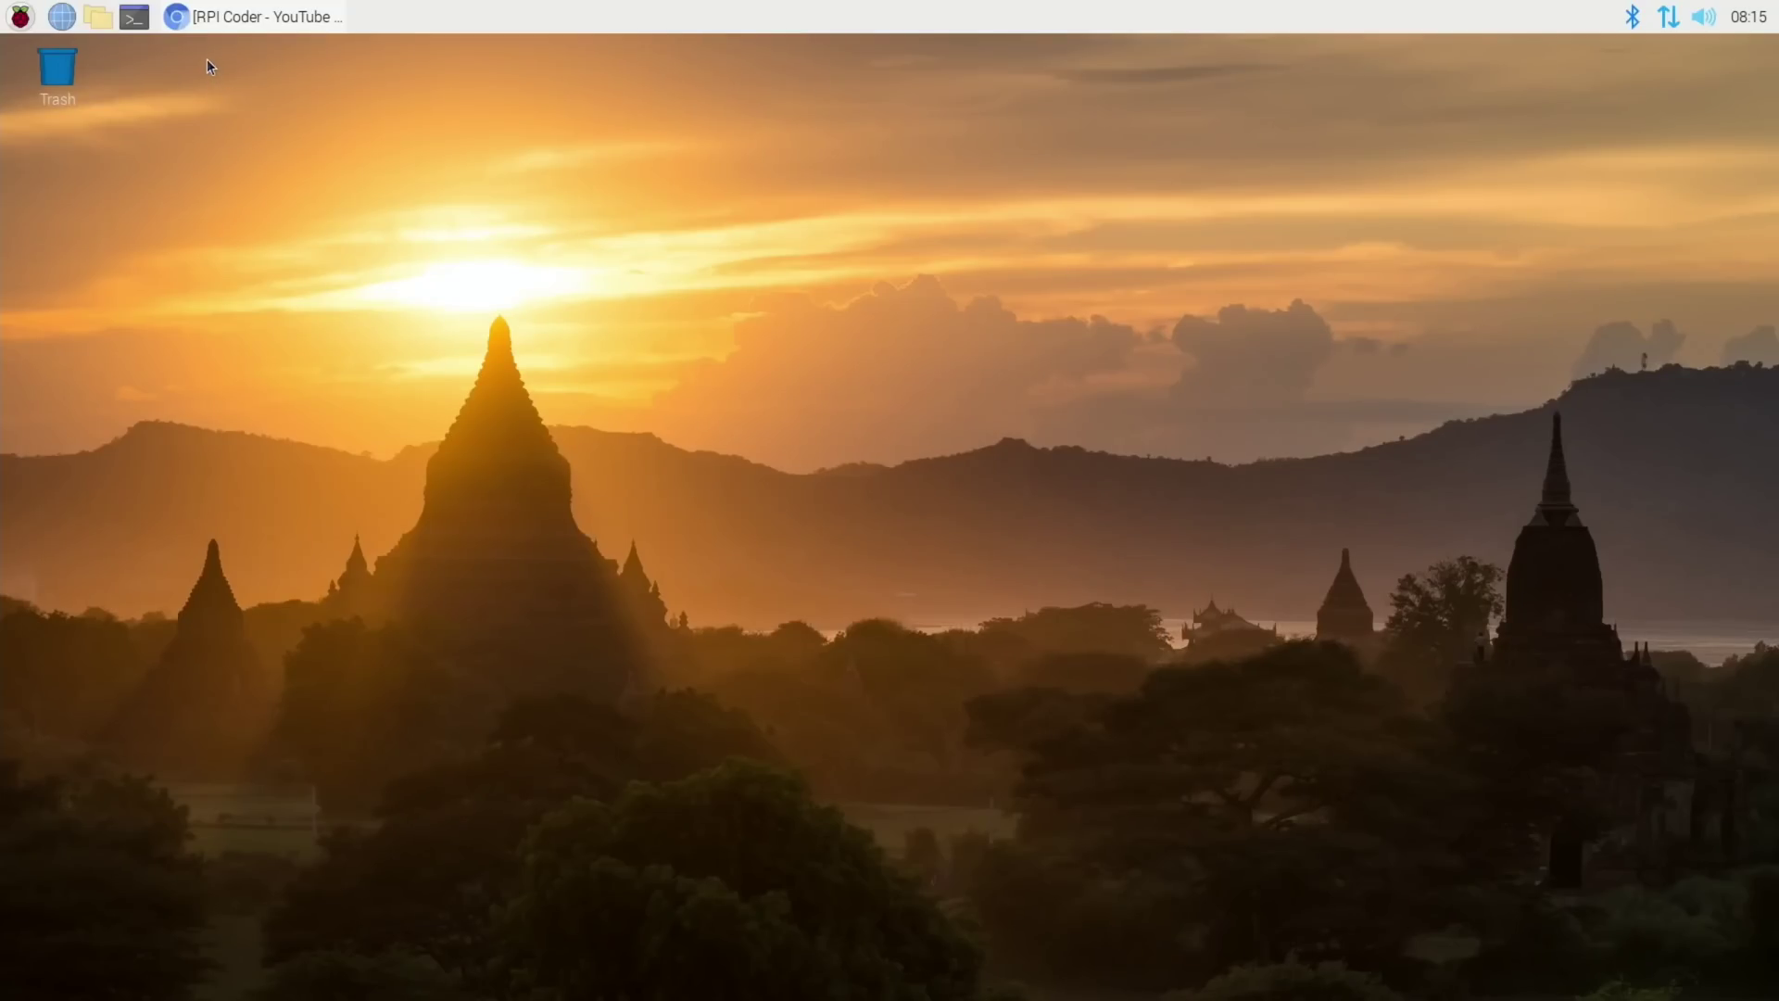
- Restore Chromium and scroll through the YouTube channel page
click(198, 21)
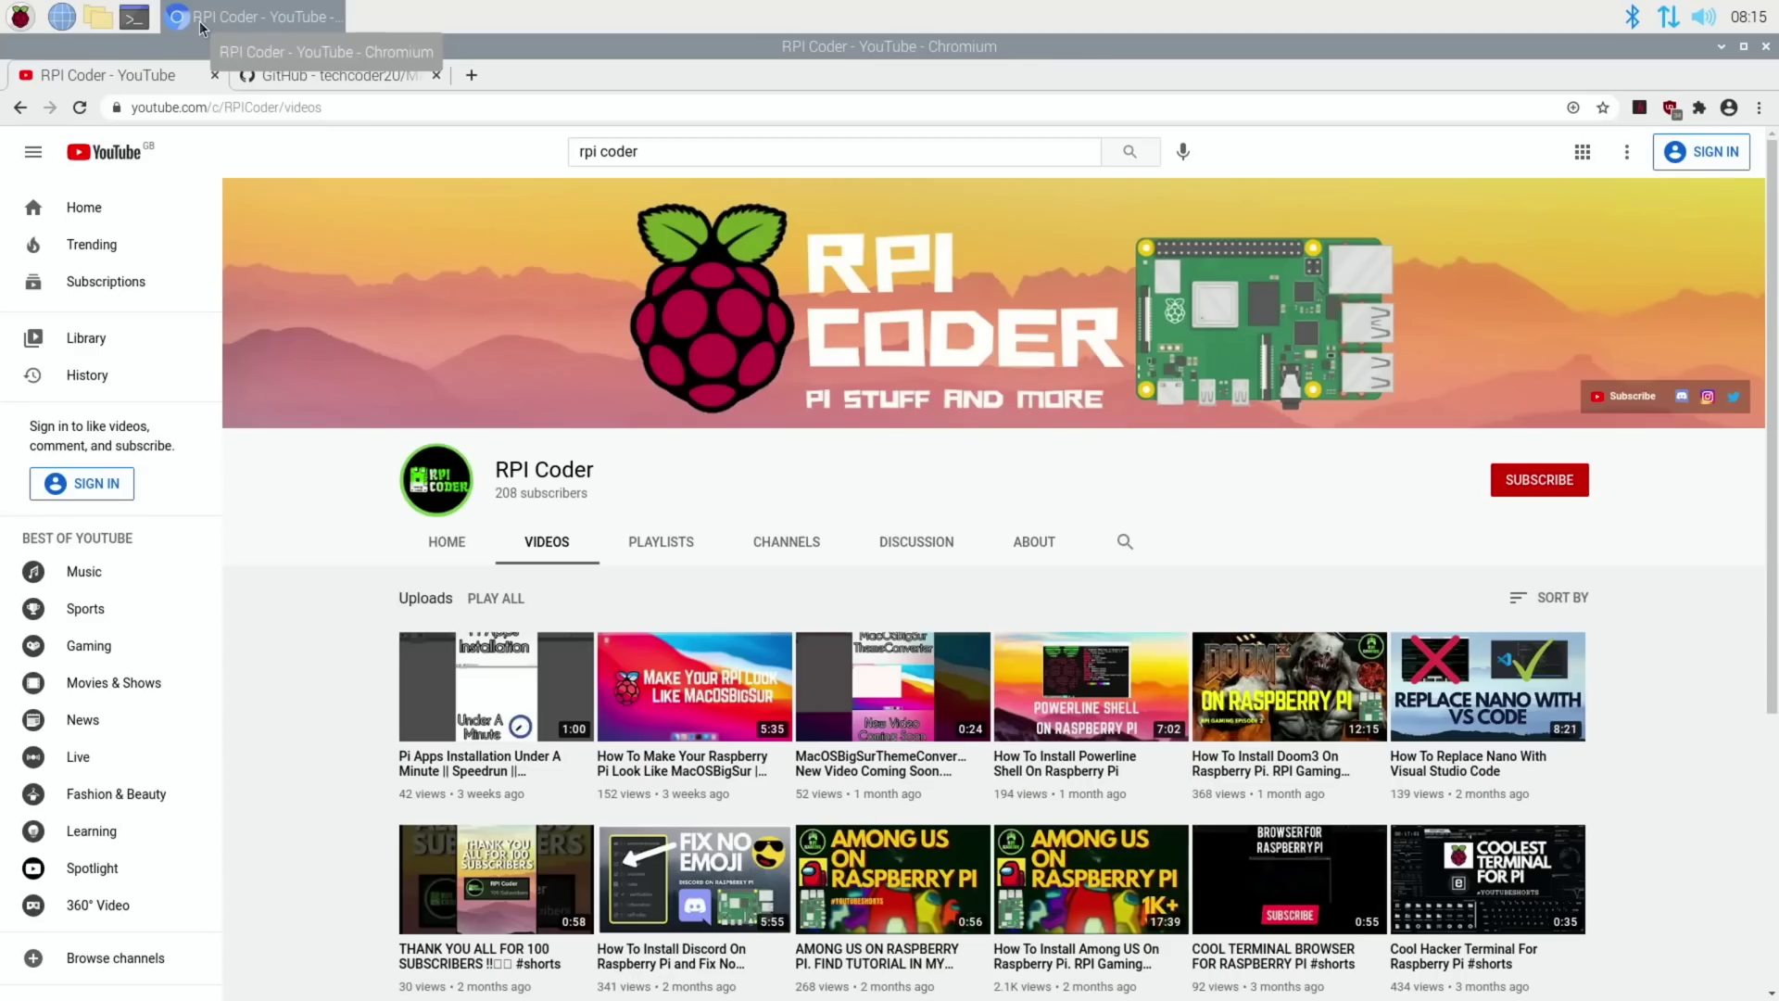
scroll(296, 515, down, 3)
scroll(297, 517, up, 3)
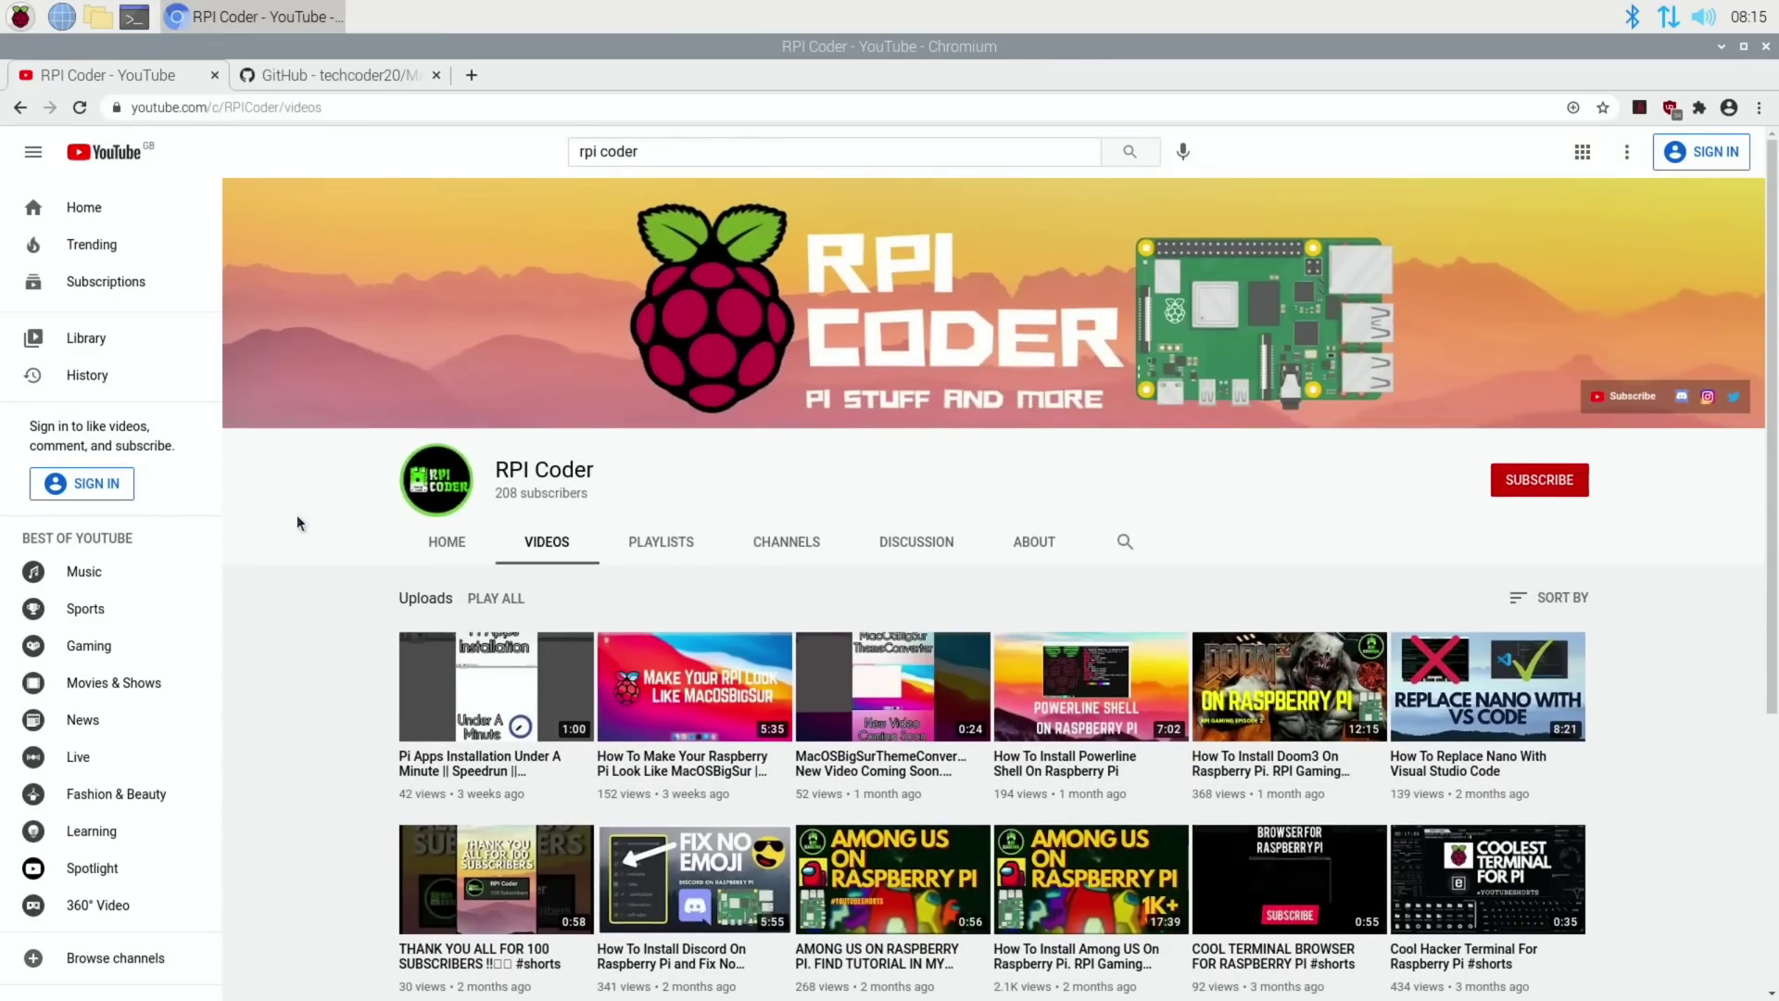
scroll(296, 514, down, 4)
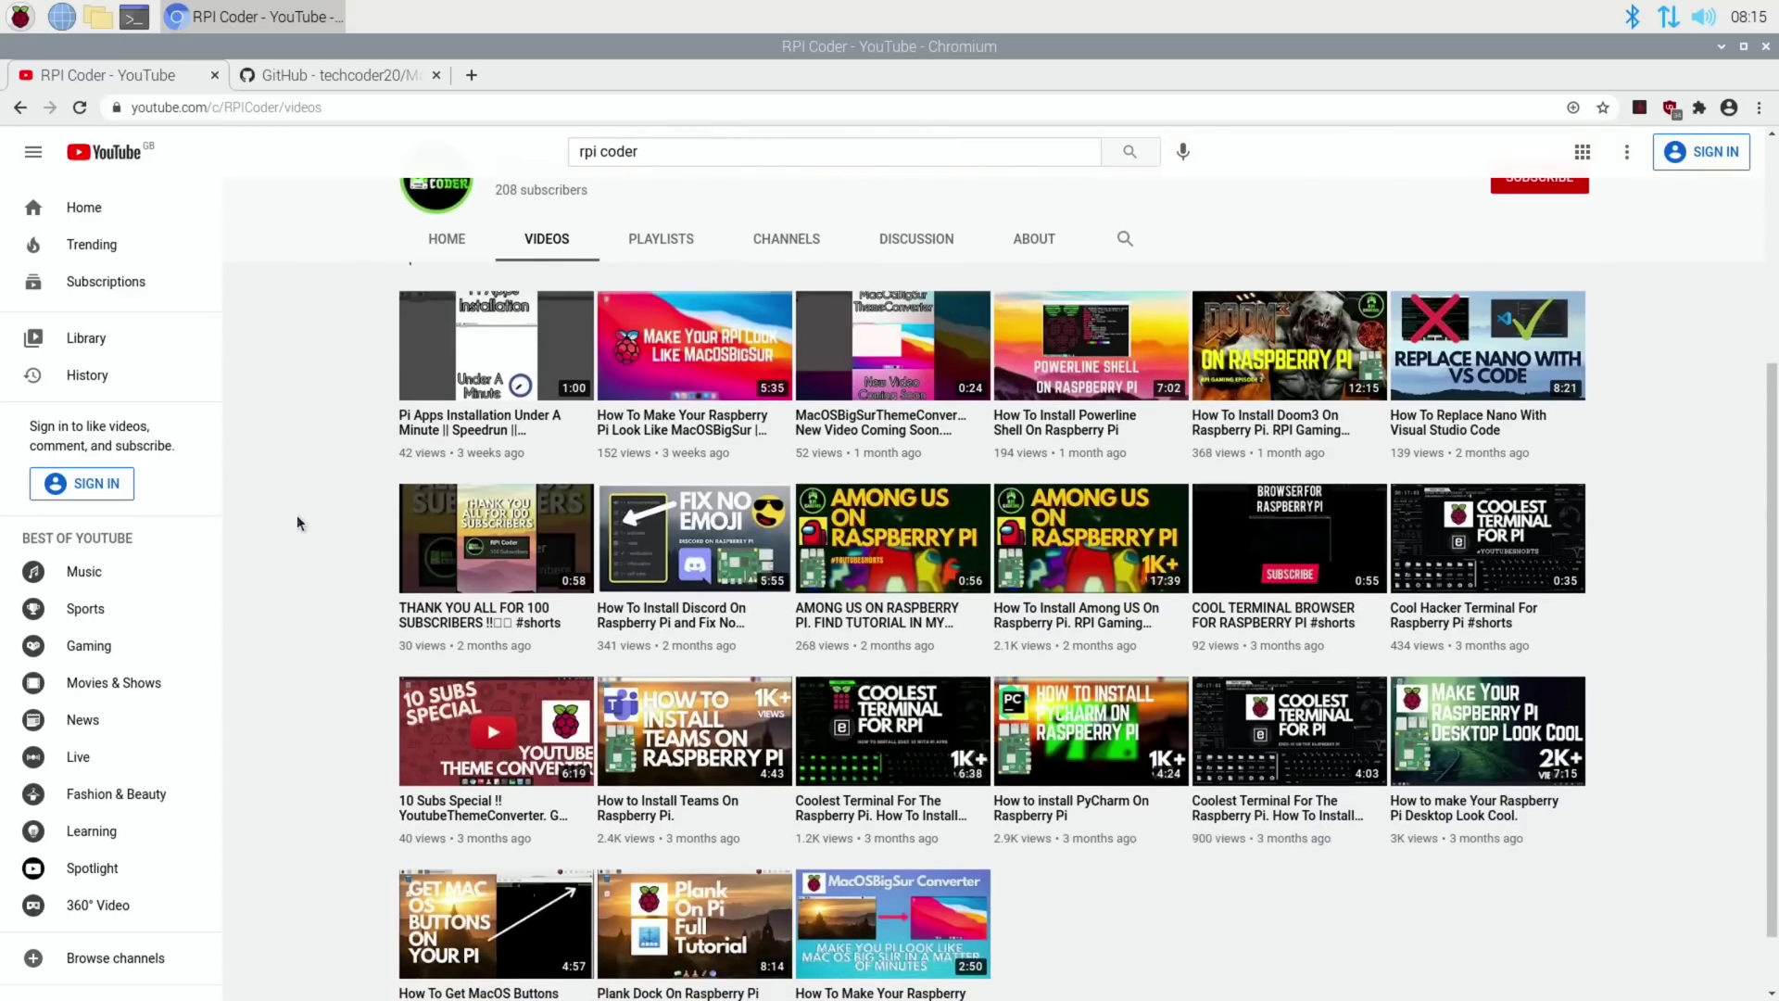
scroll(297, 514, up, 5)
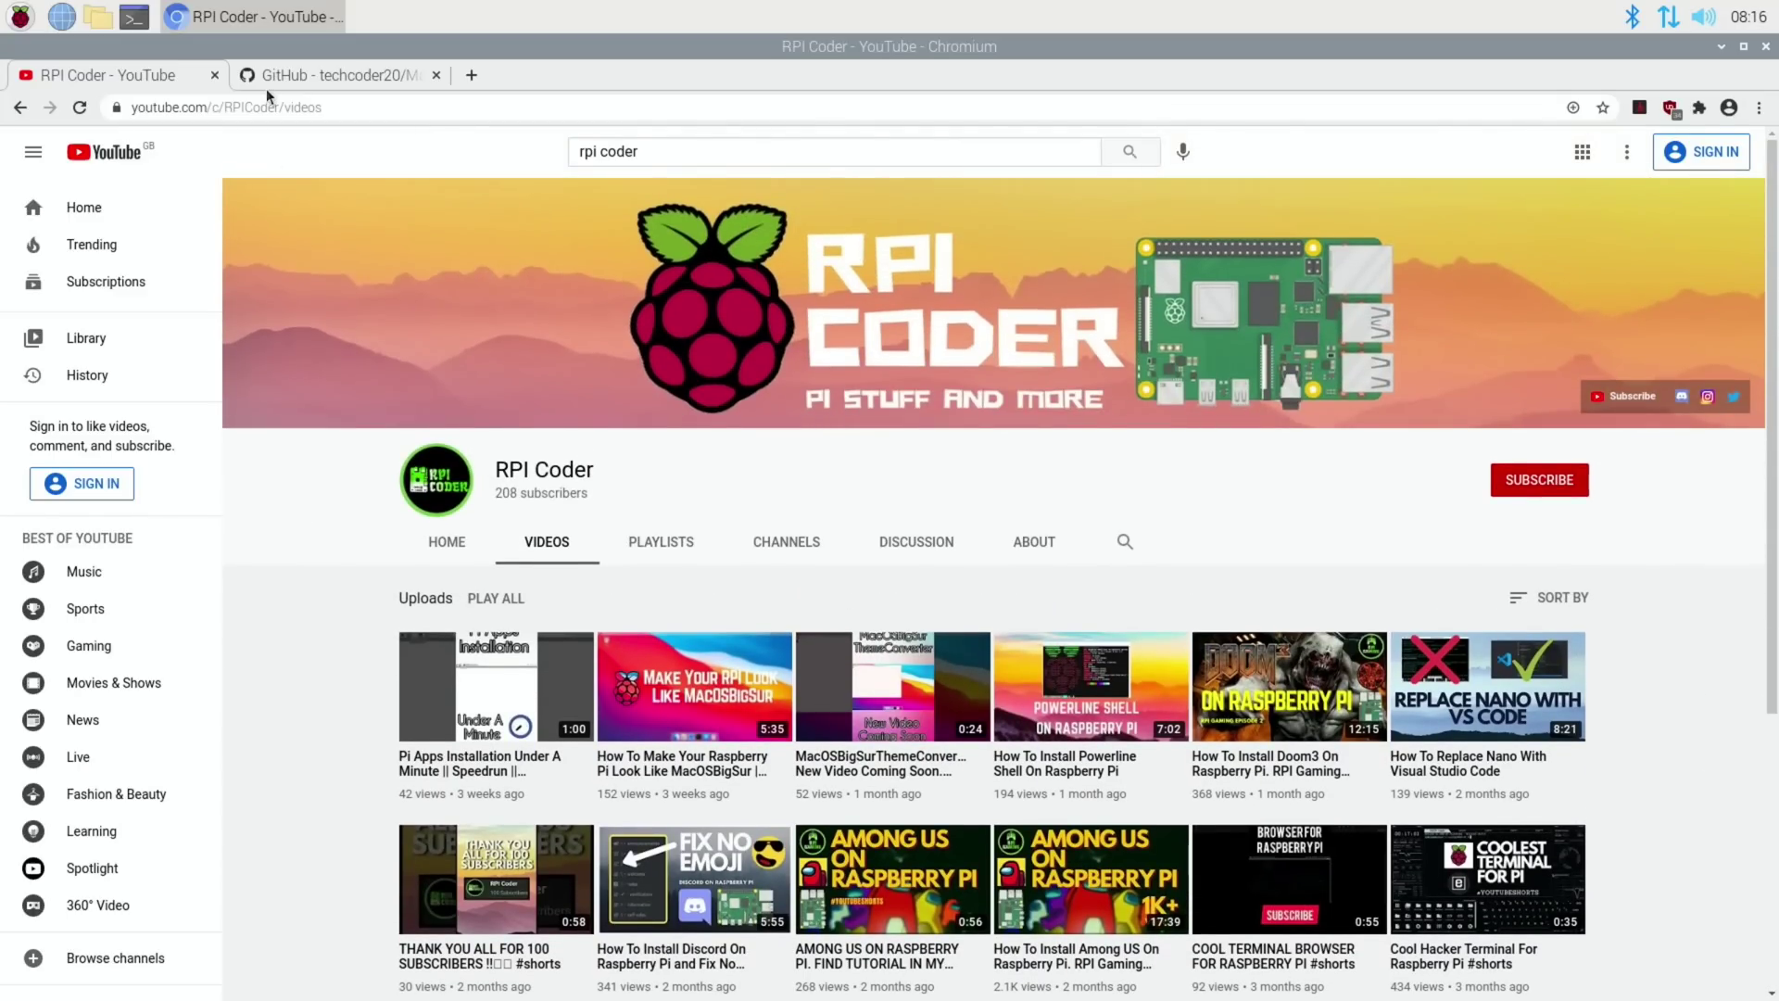
- Switch to the MacOSBigSurThemeConverter GitHub tab and scroll down to its Installation commands
click(283, 74)
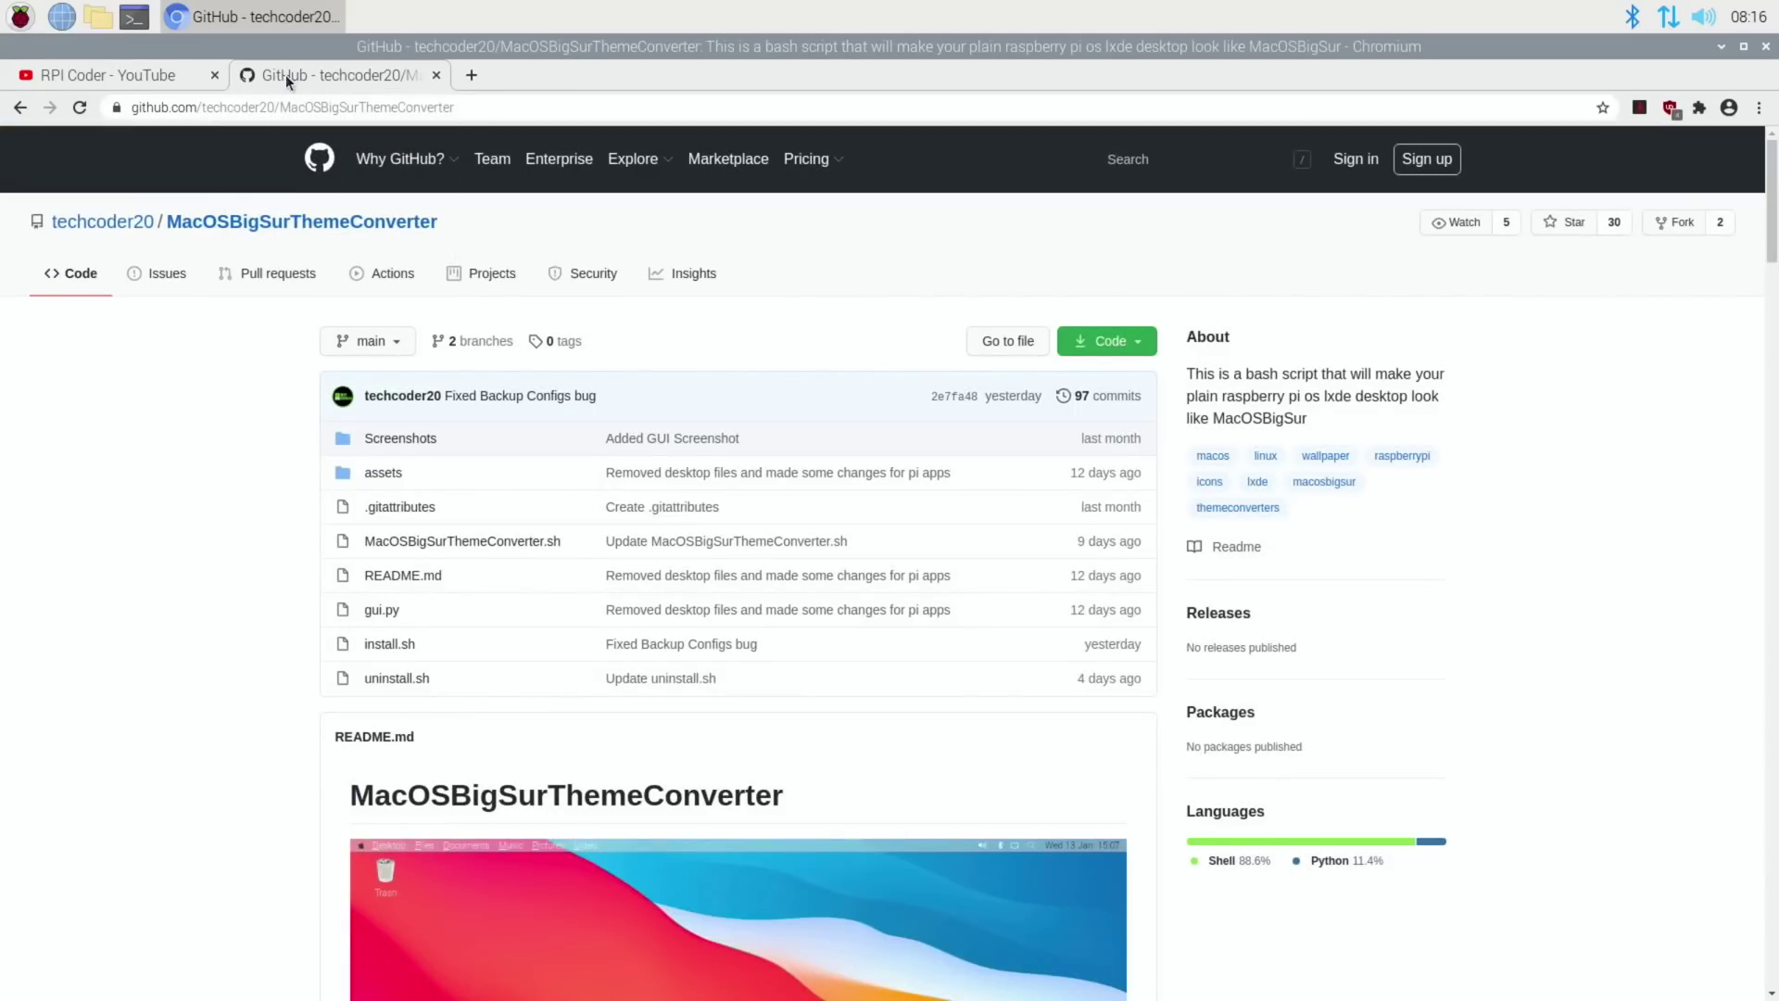
scroll(228, 442, down, 10)
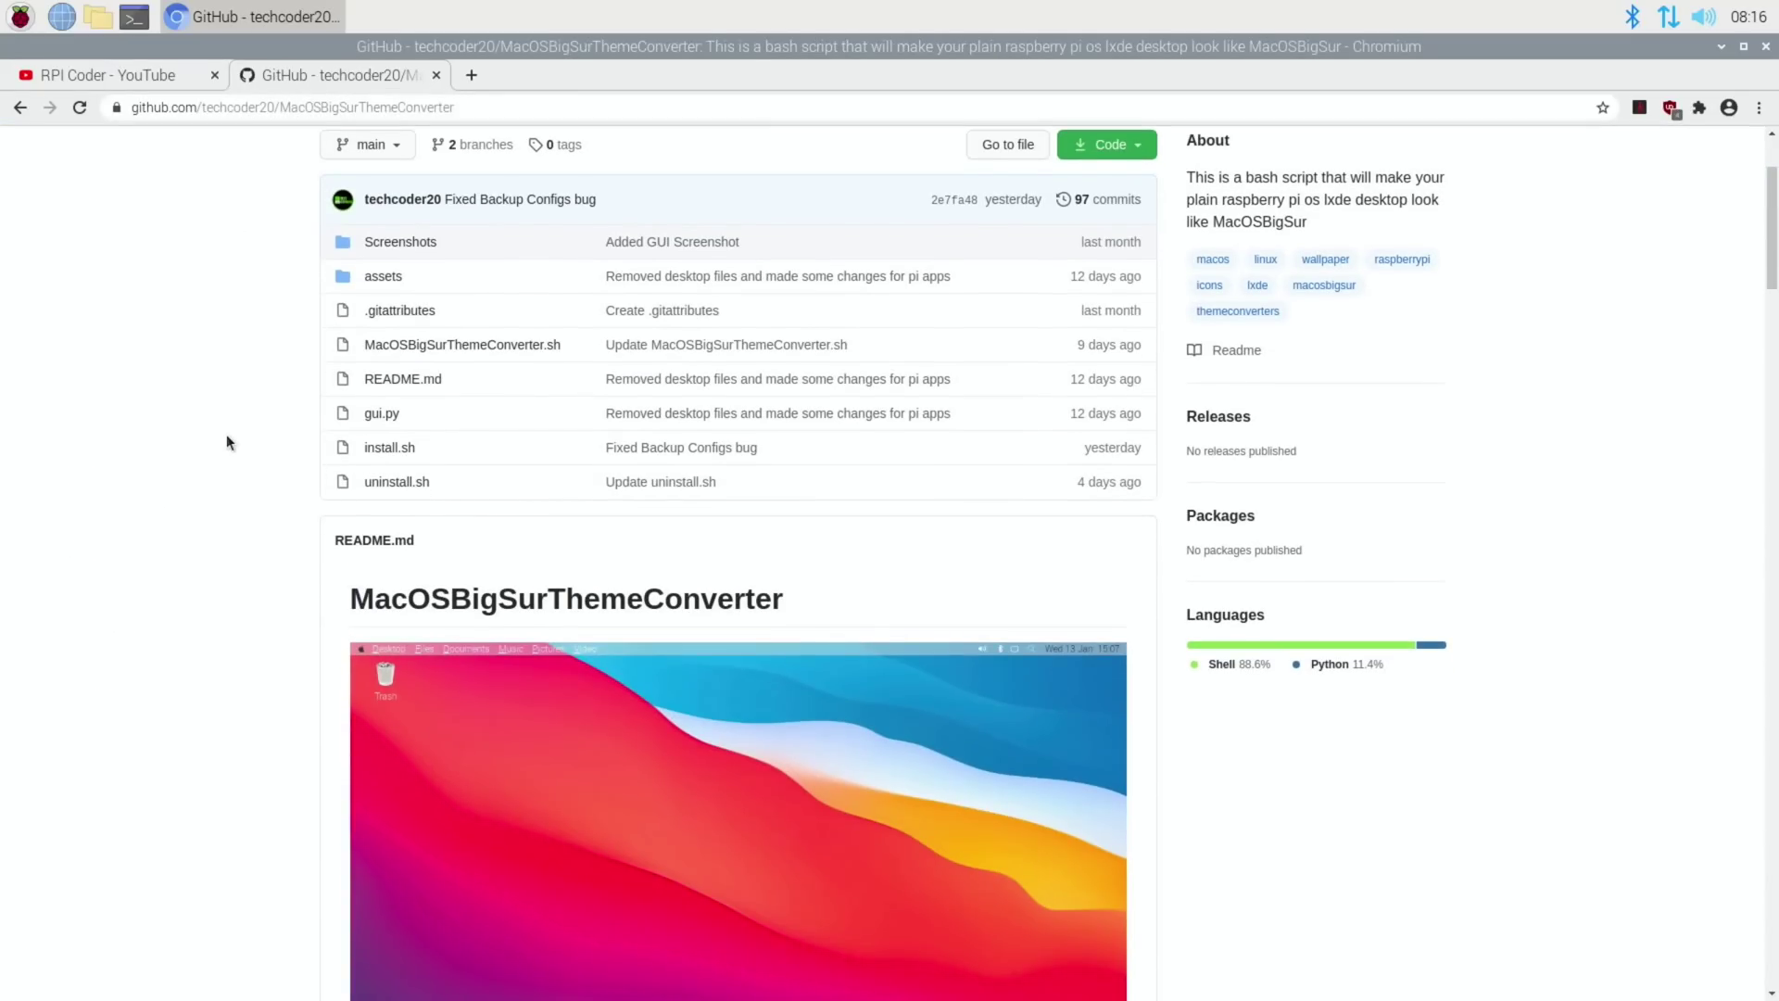
scroll(227, 434, down, 5)
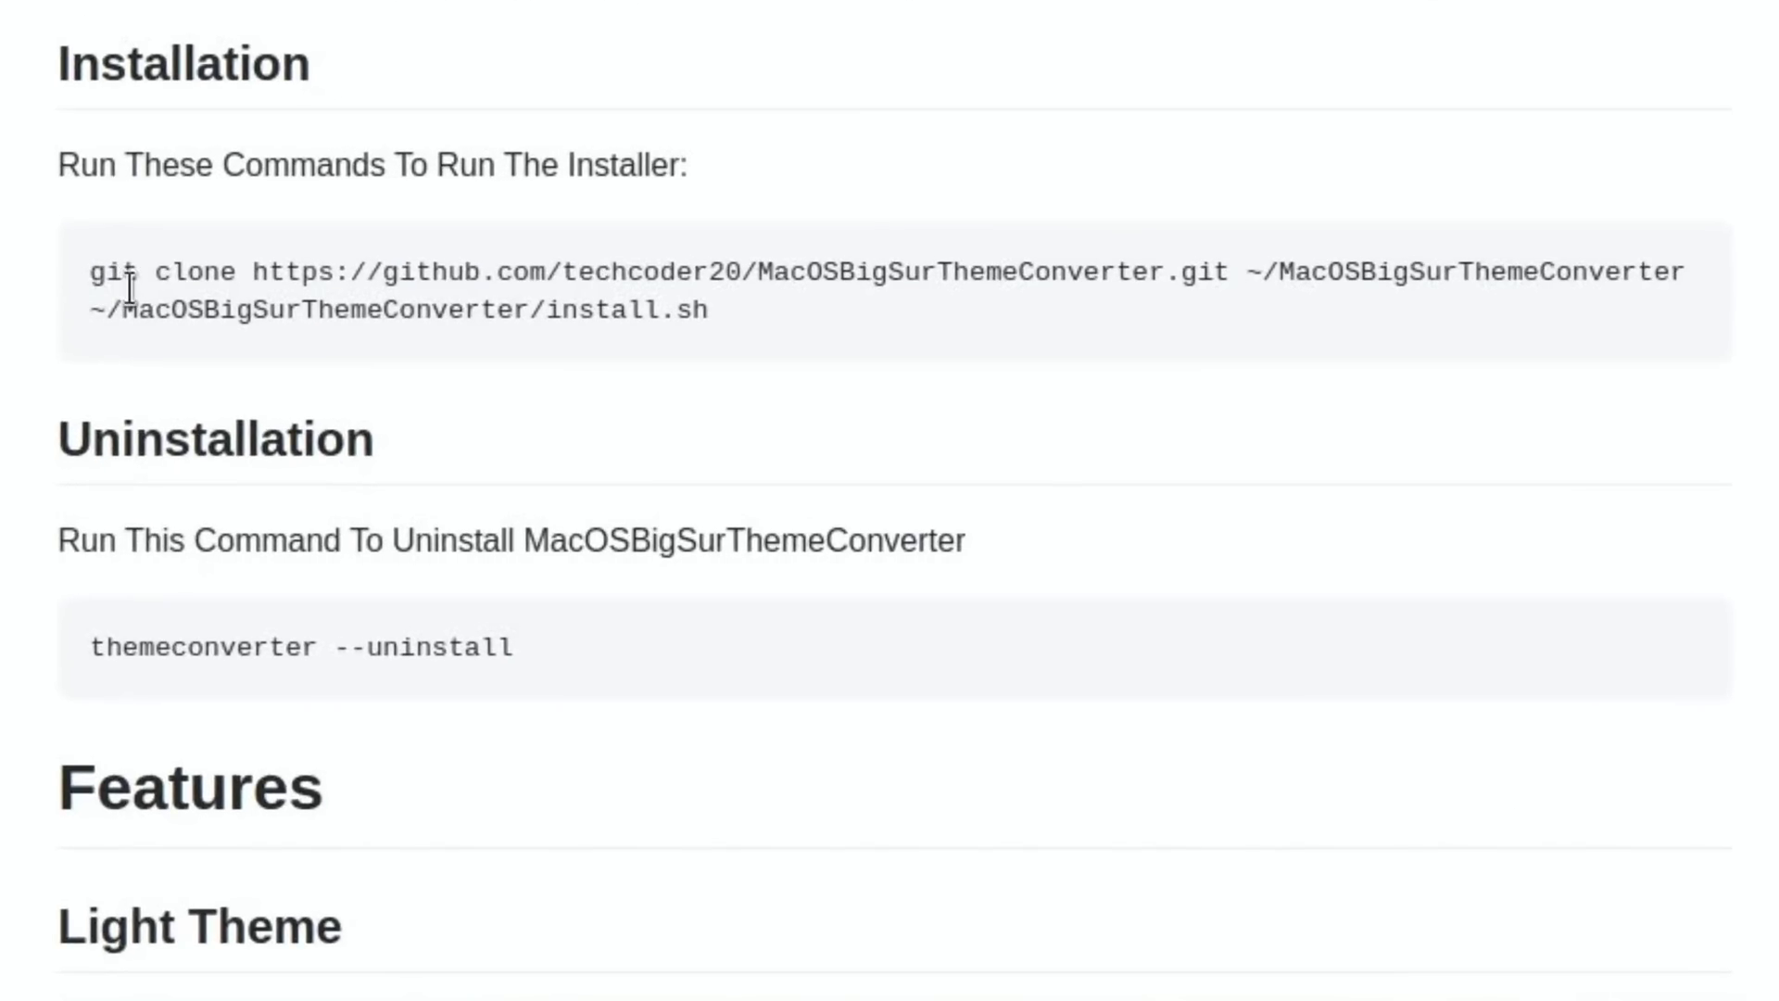
- Copy the git clone command and run it in a new LXTerminal window
mouse_move(91, 274)
mouse_down()
mouse_move(1303, 280)
mouse_move(1707, 226)
mouse_move(1674, 301)
mouse_up()
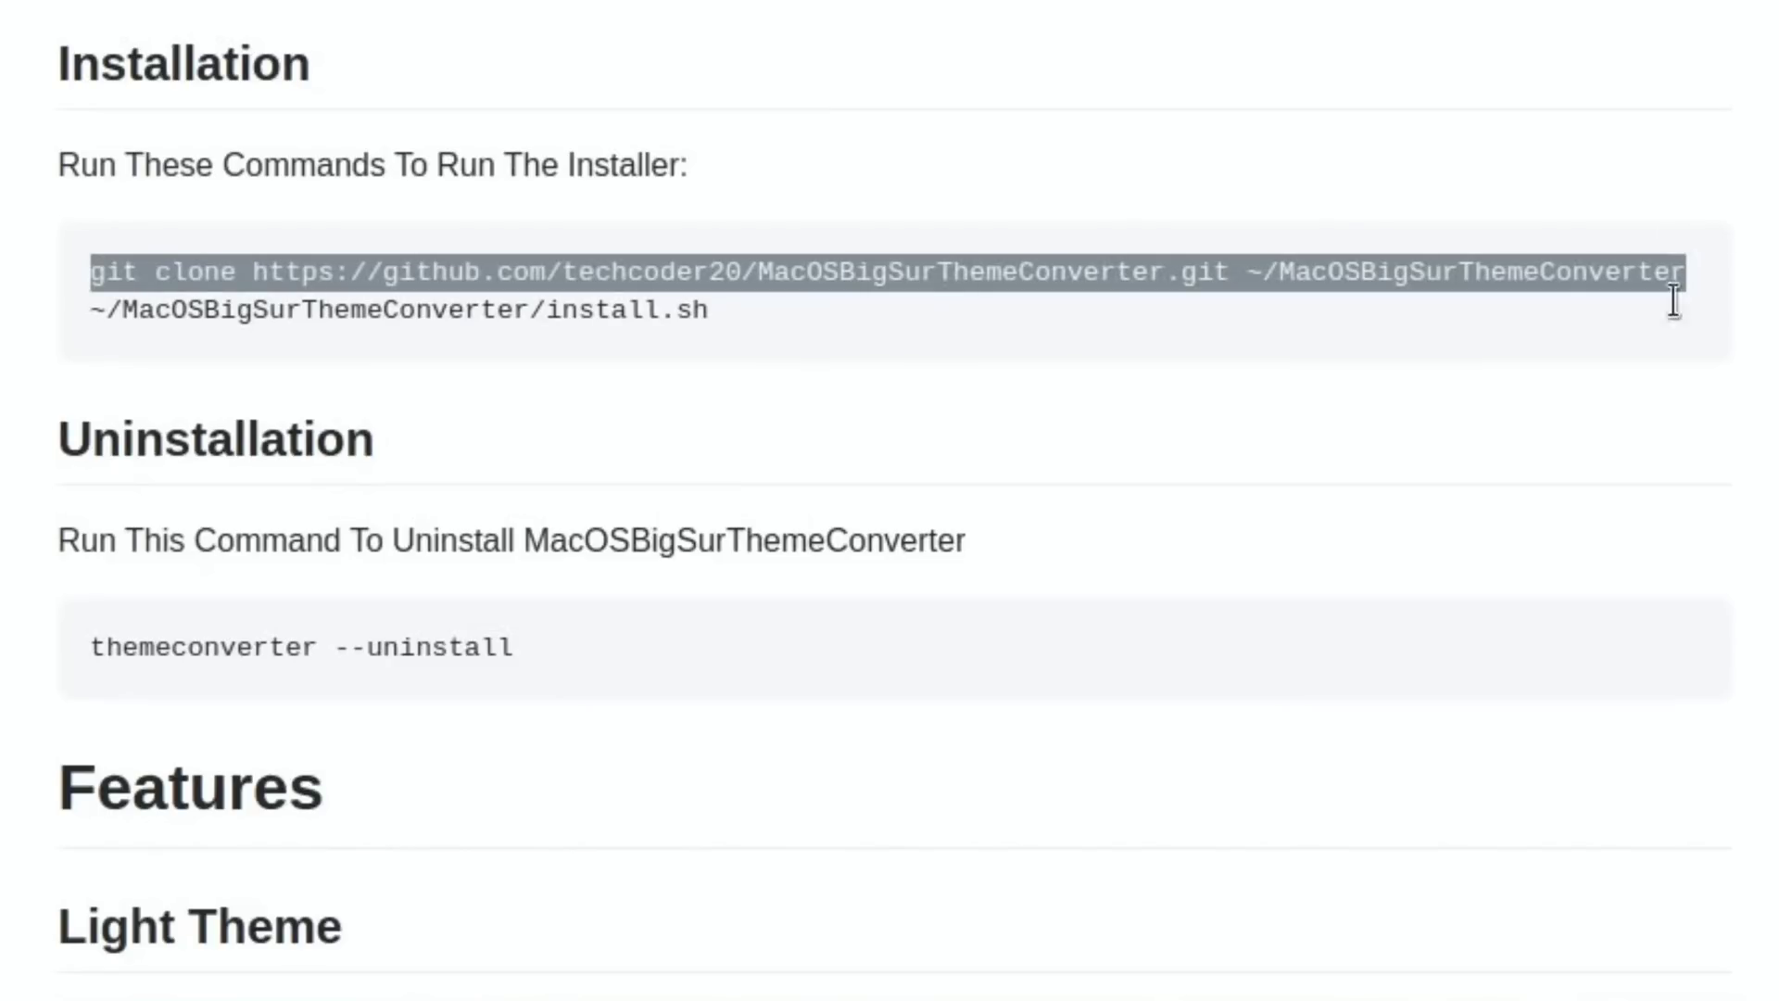
right_click(1515, 249)
click(1573, 299)
key(ctrl+alt+t)
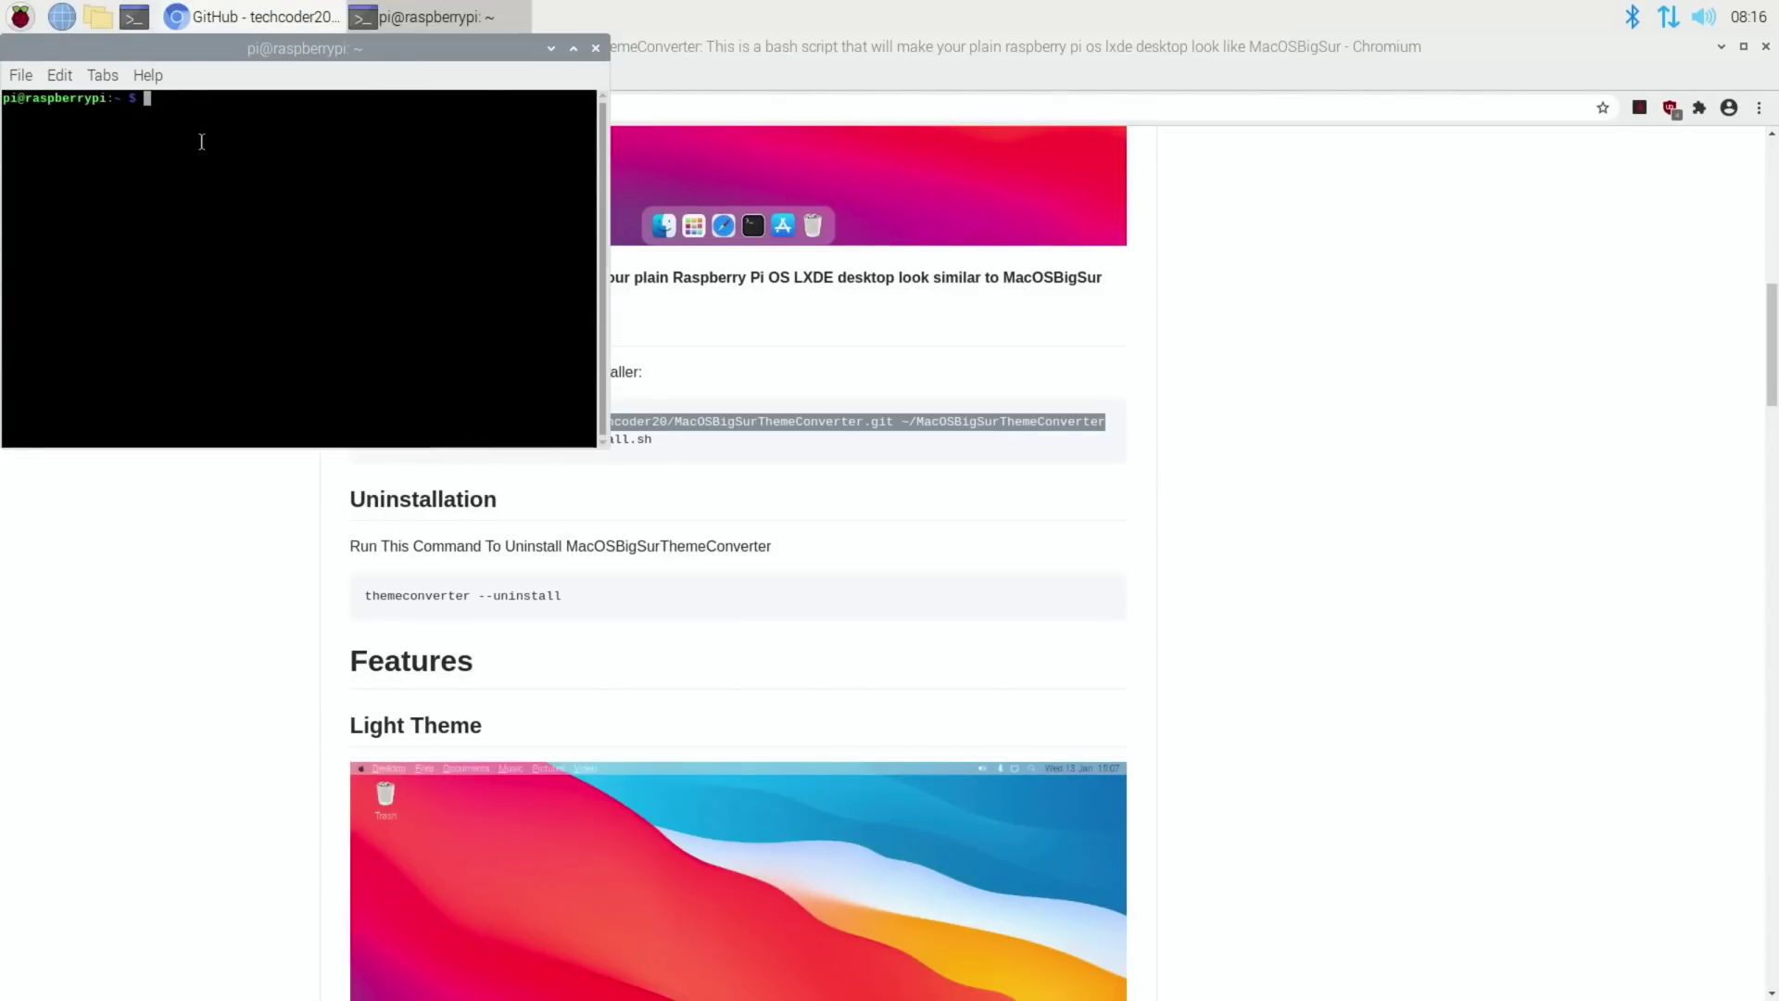
right_click(206, 145)
click(233, 243)
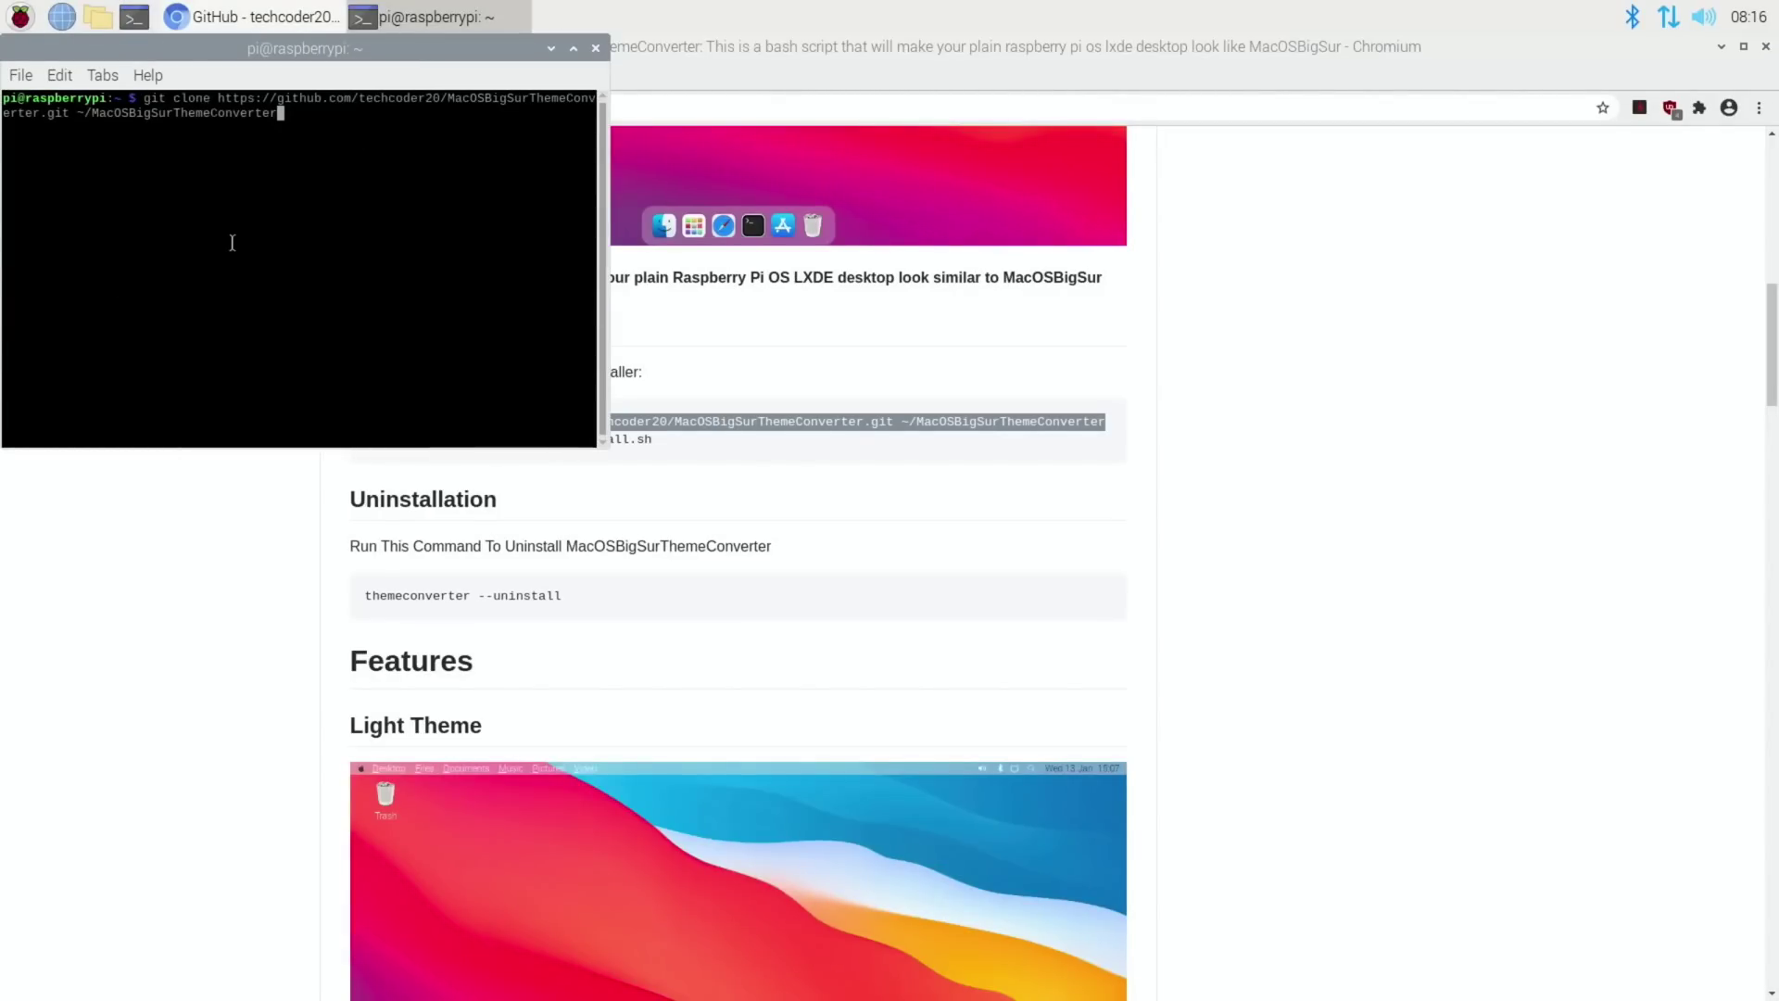
key(Return)
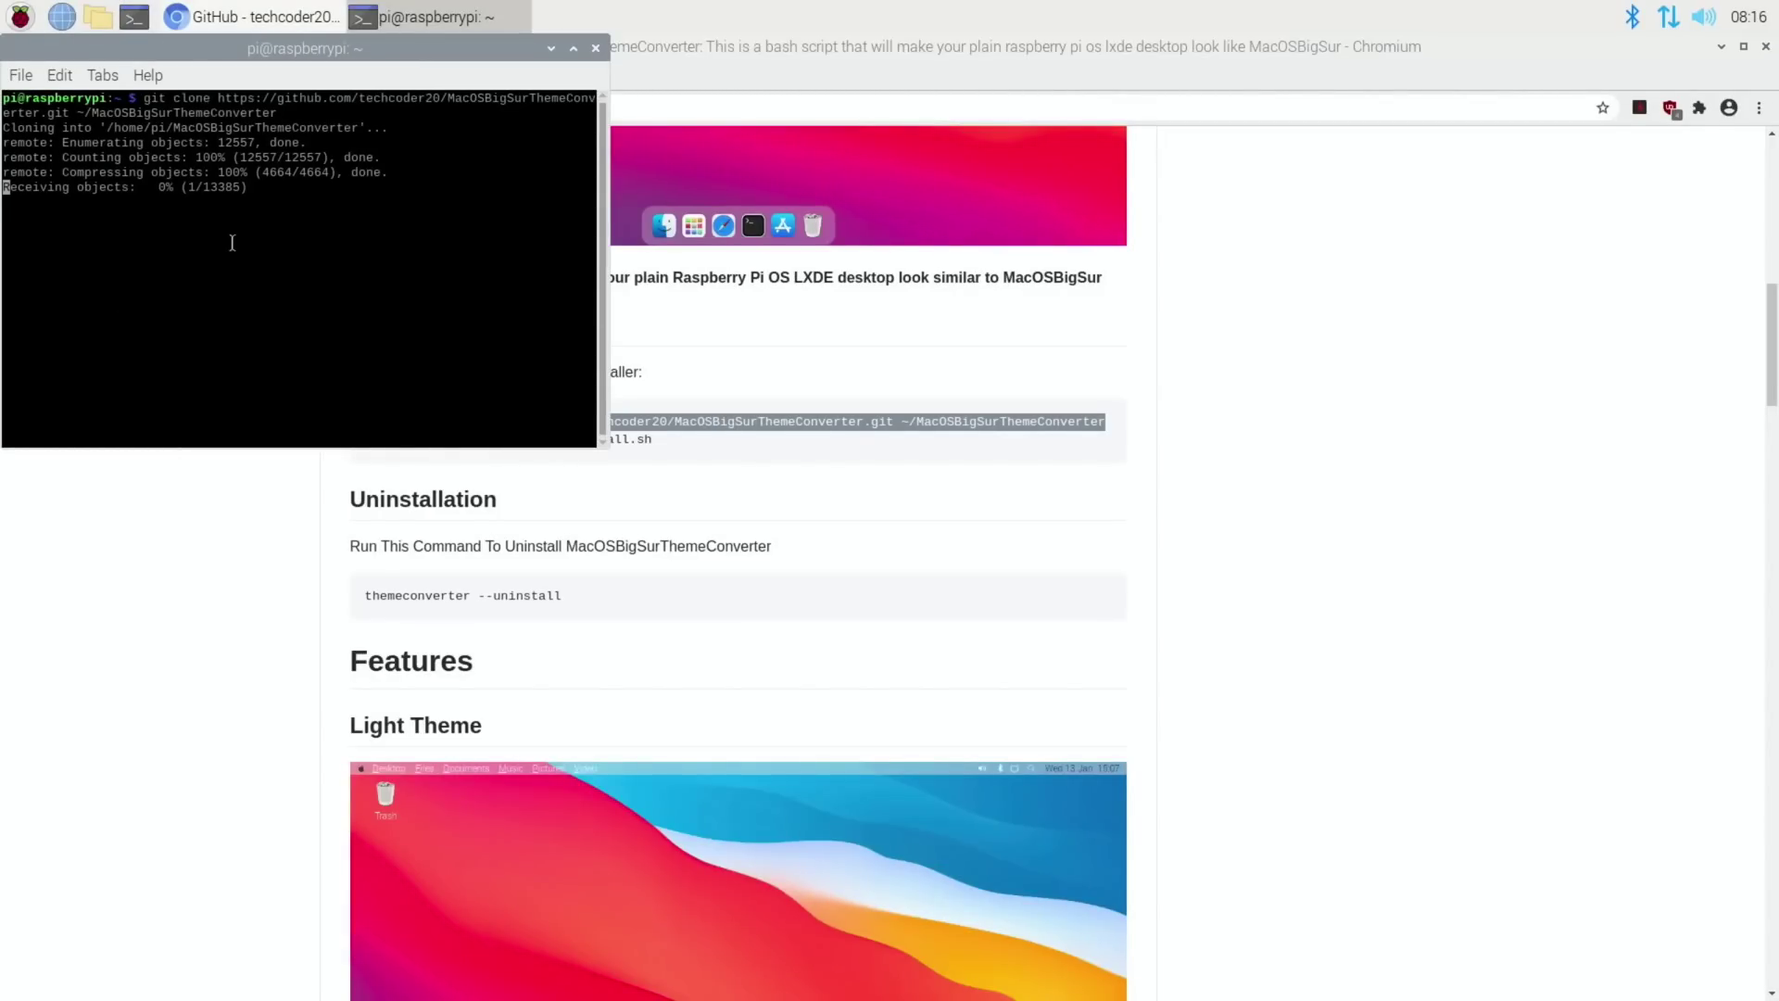
- Copy the install.sh command from the GitHub page for pasting into the terminal
click(567, 475)
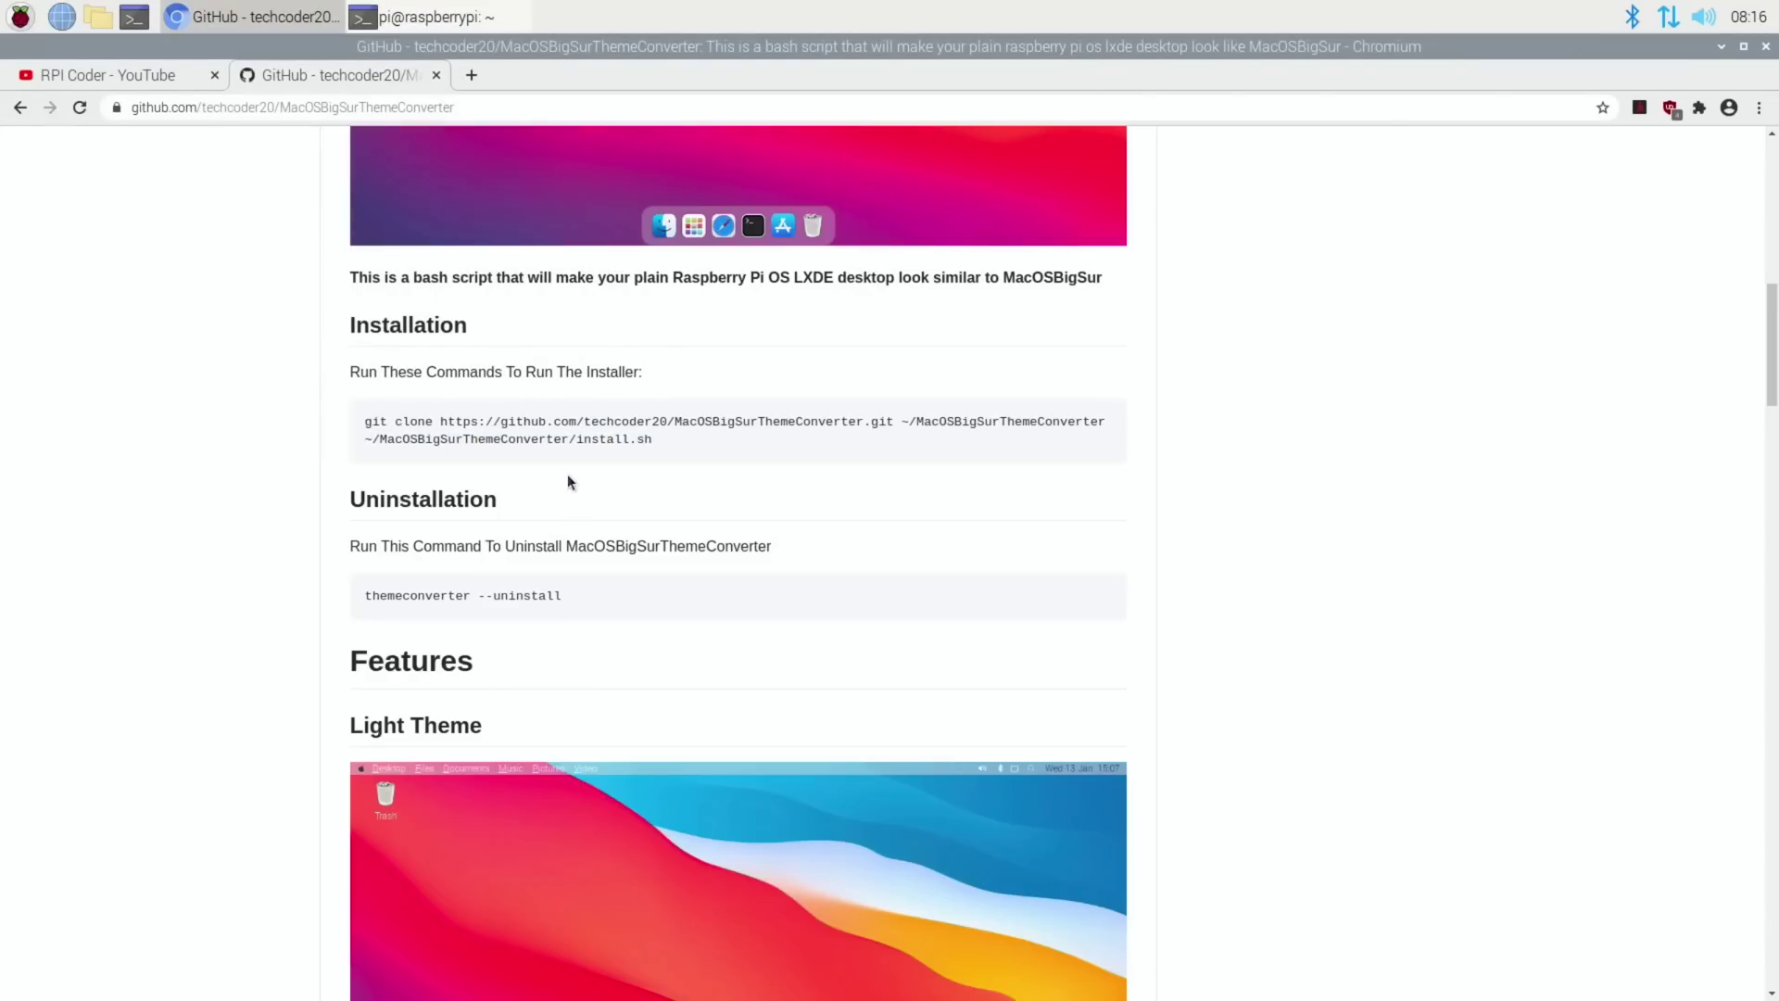
drag(367, 441, 654, 441)
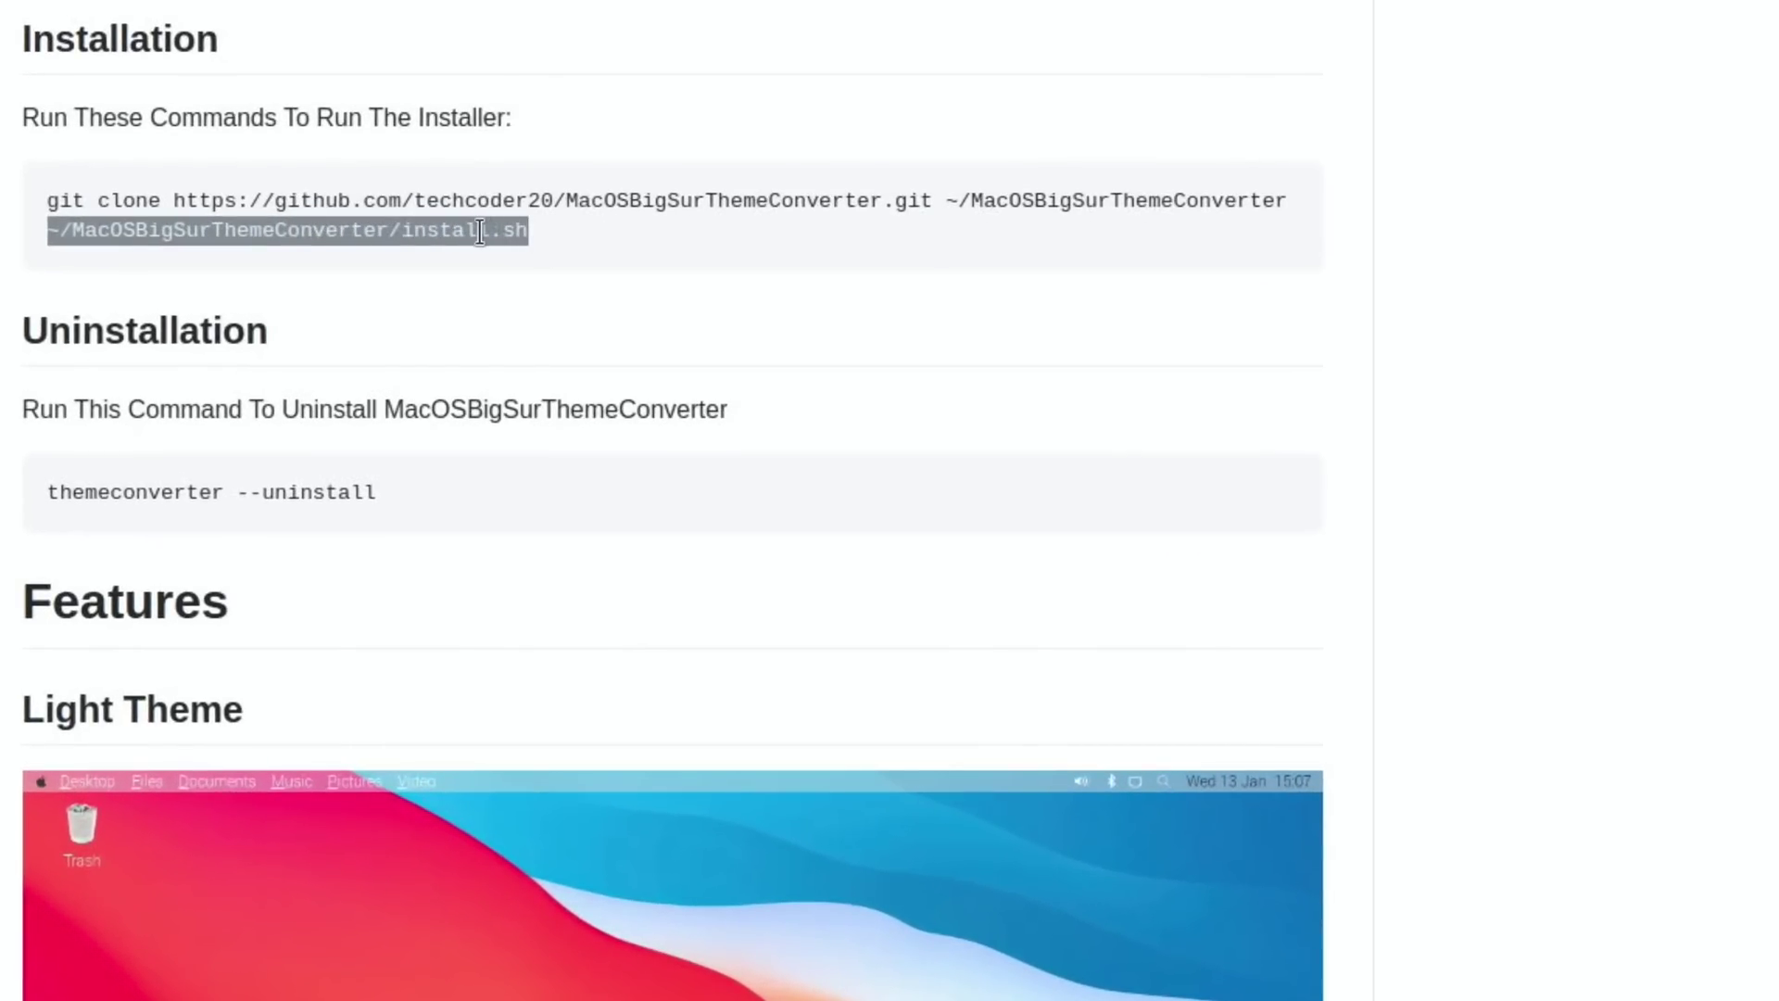
right_click(480, 232)
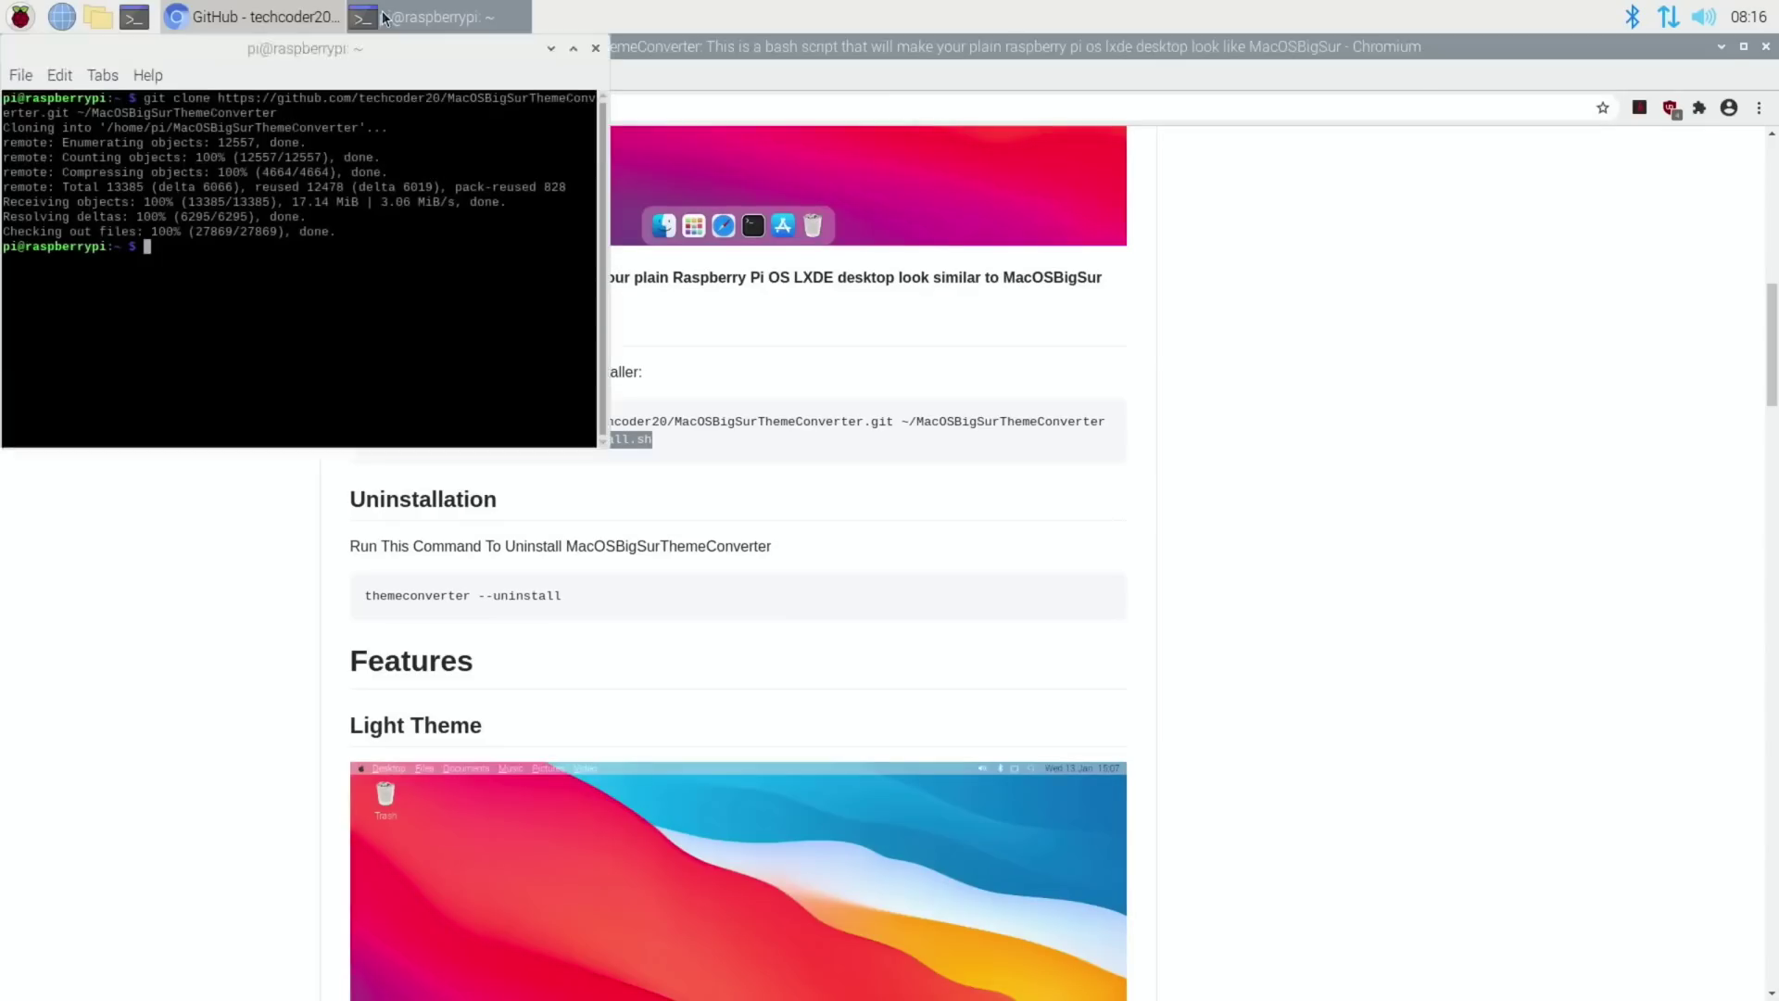
right_click(195, 255)
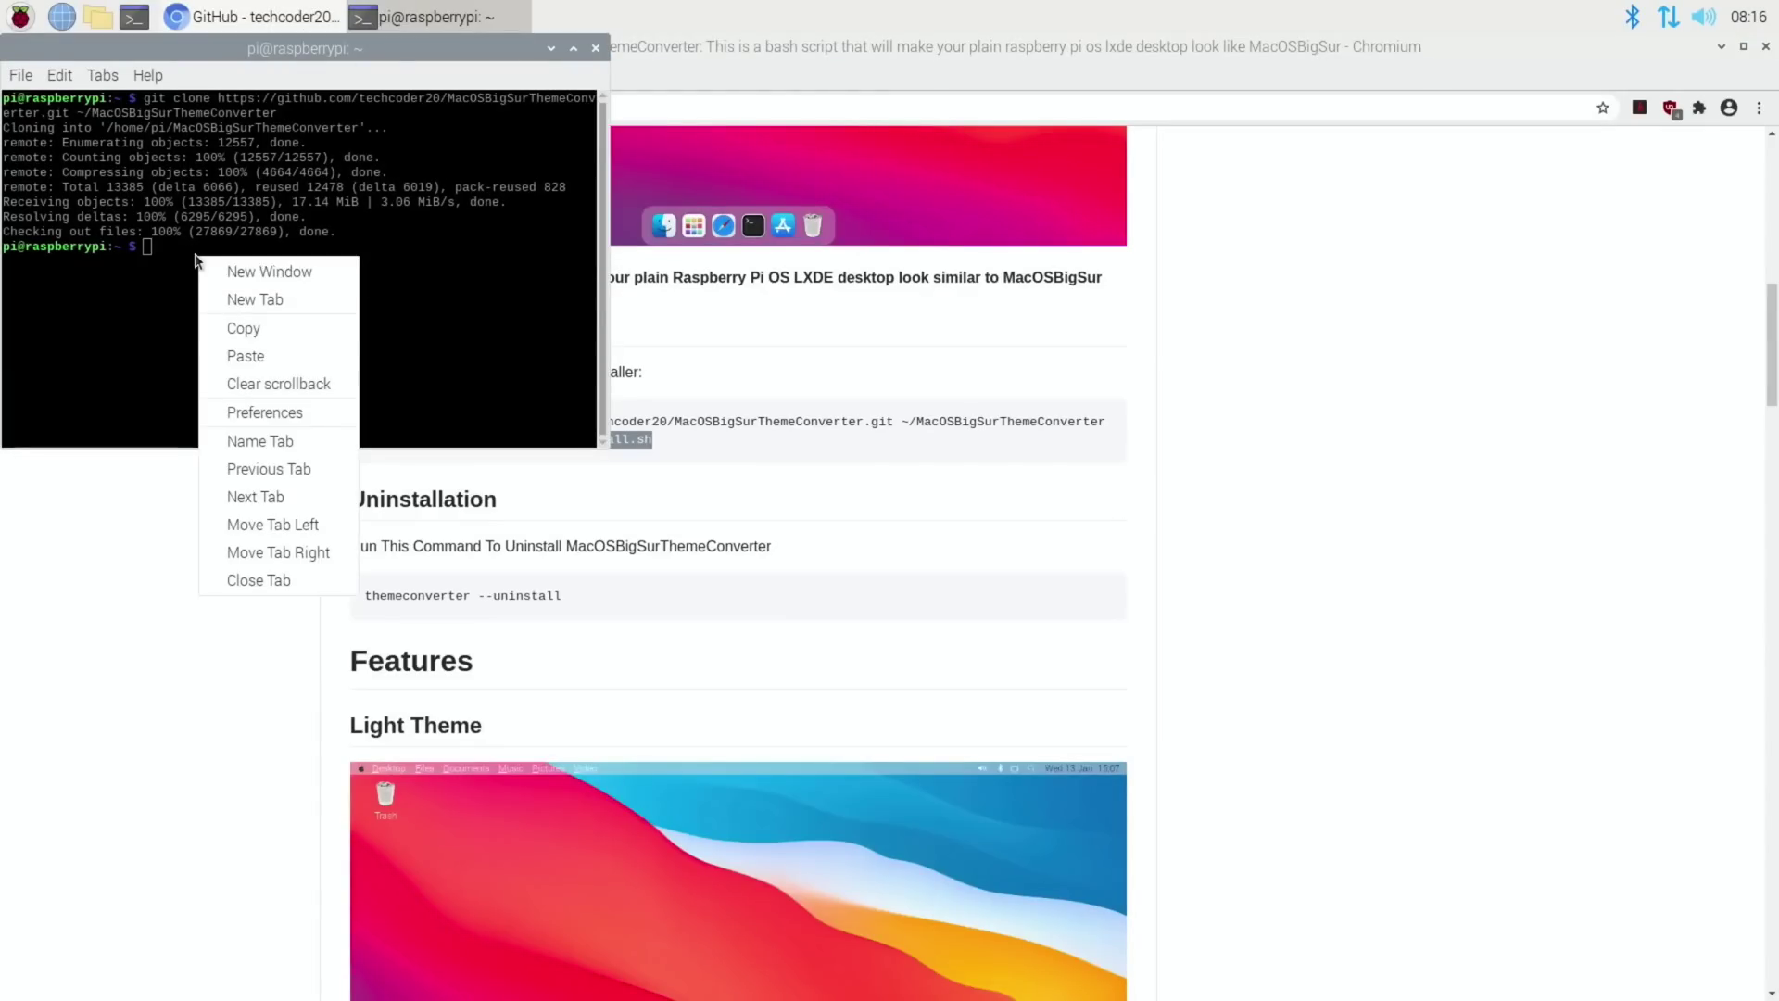
- Paste and run ~/MacOSBigSurThemeConverter/install.sh, continuing past its credits prompt
click(220, 345)
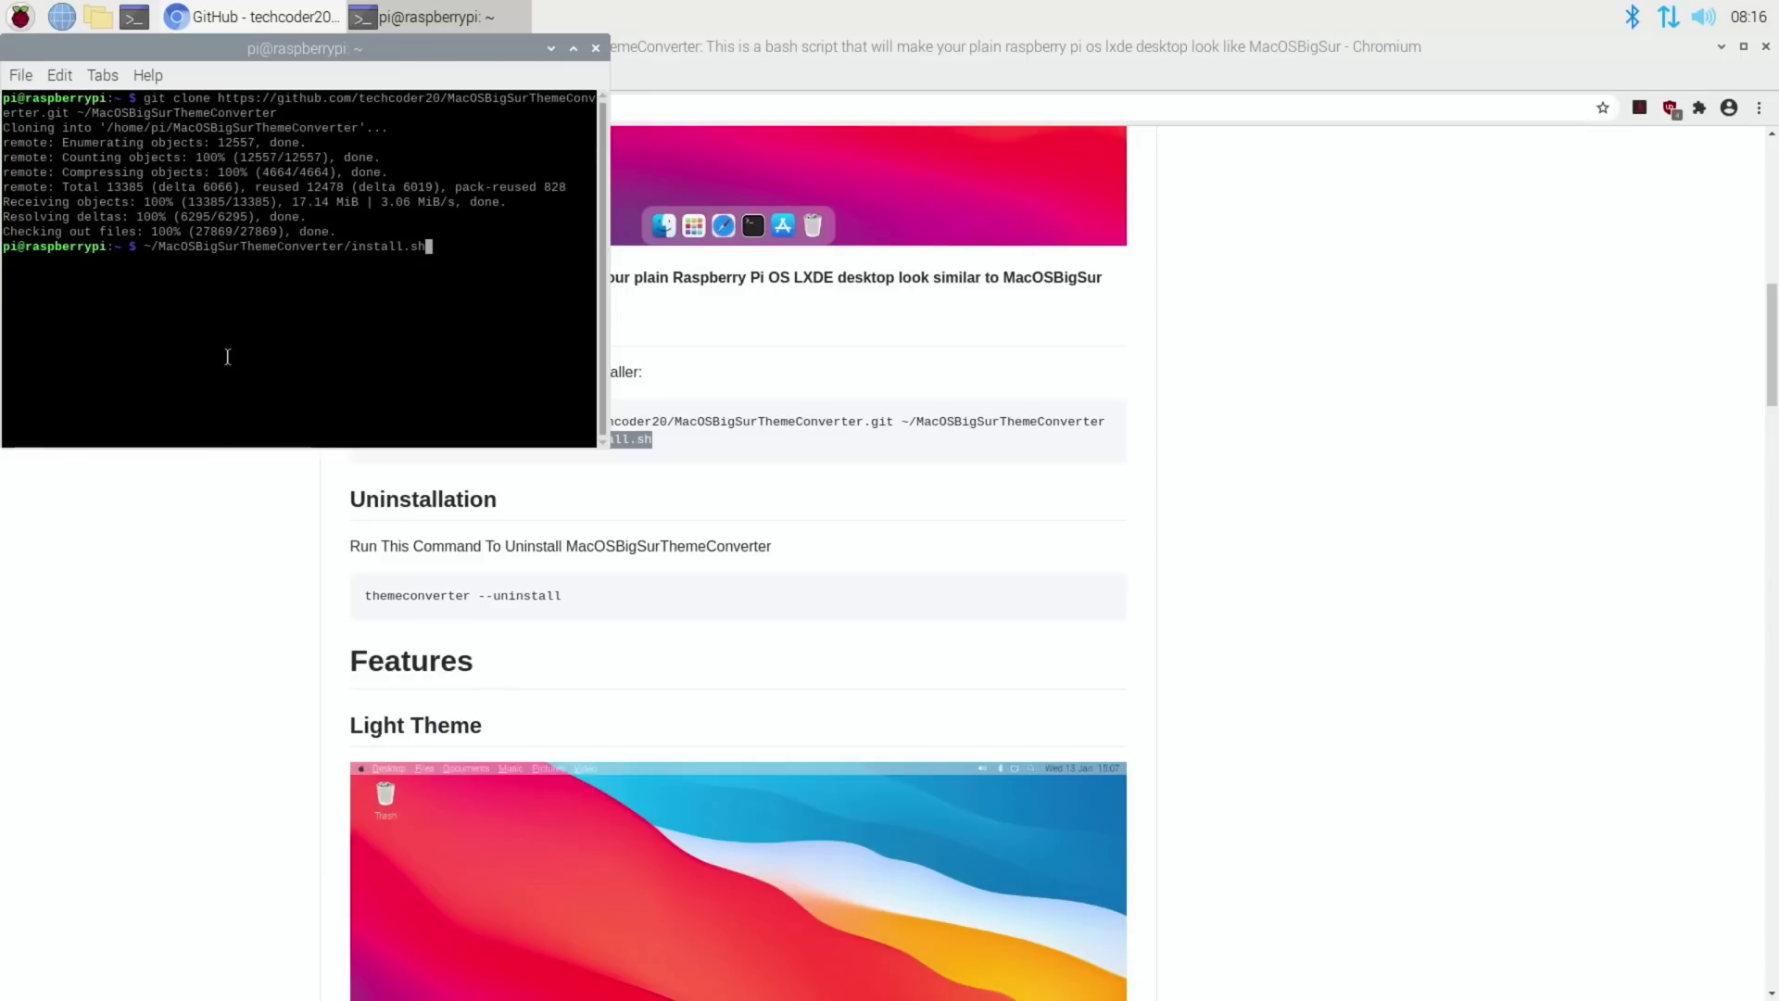
key(Return)
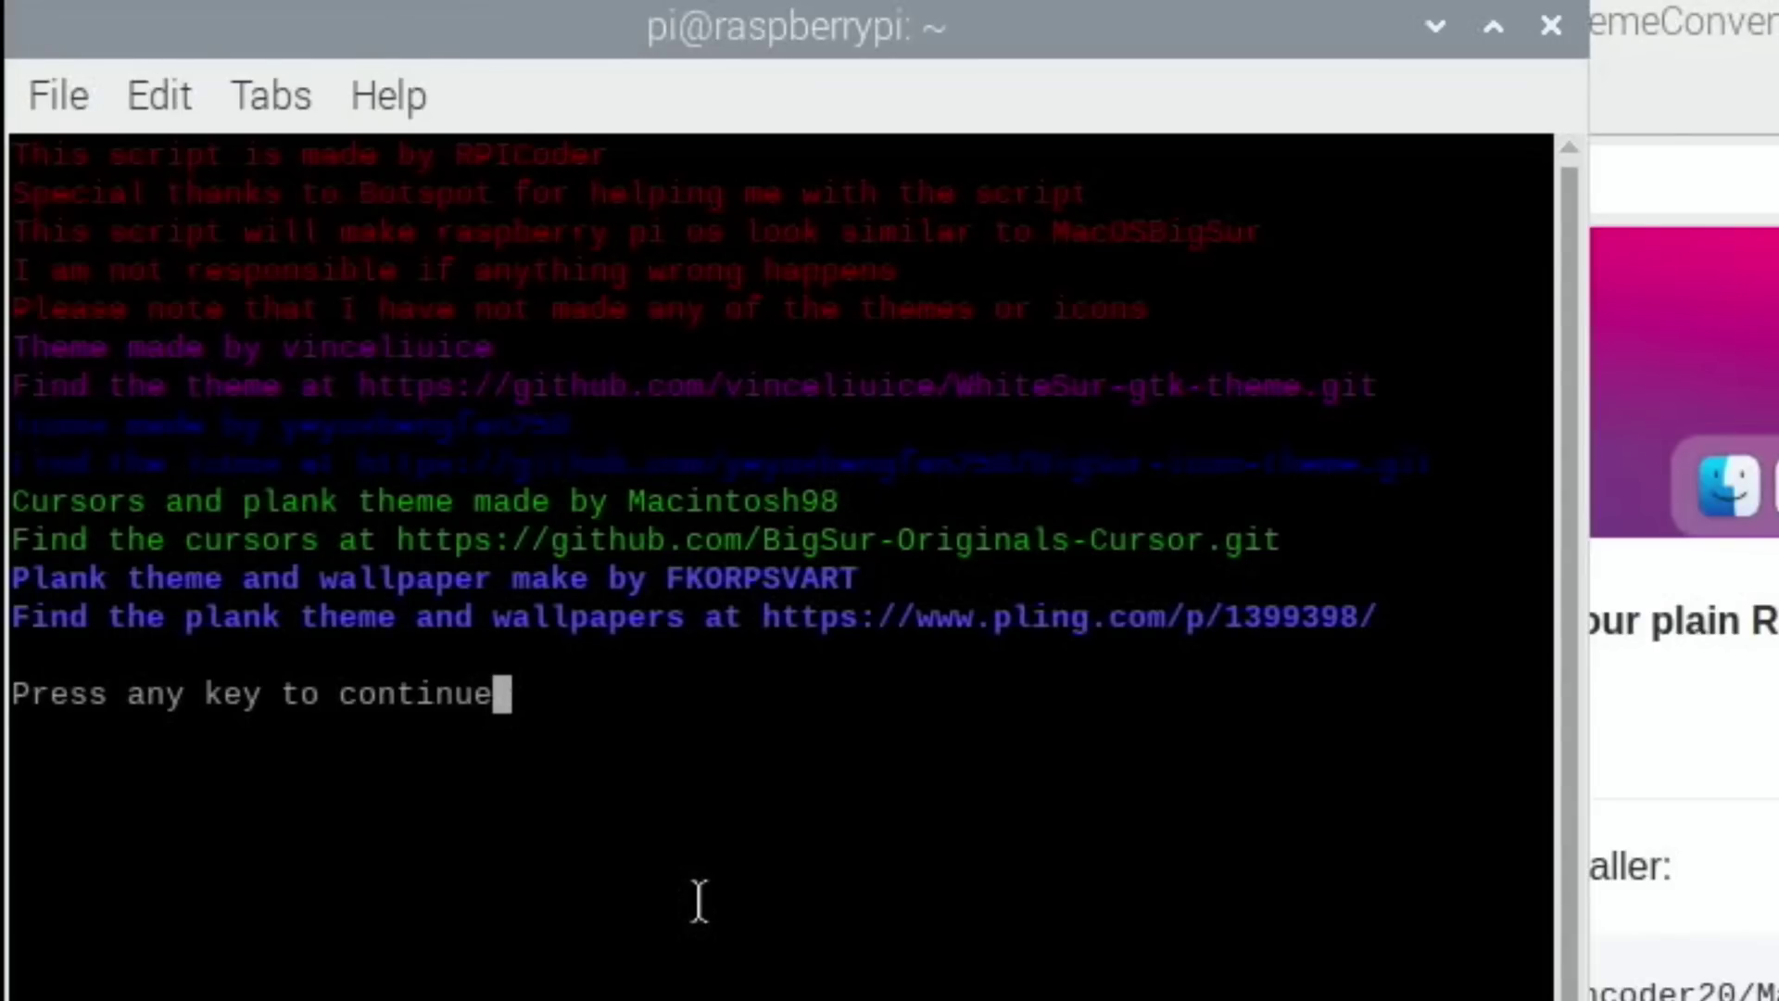
key(Return)
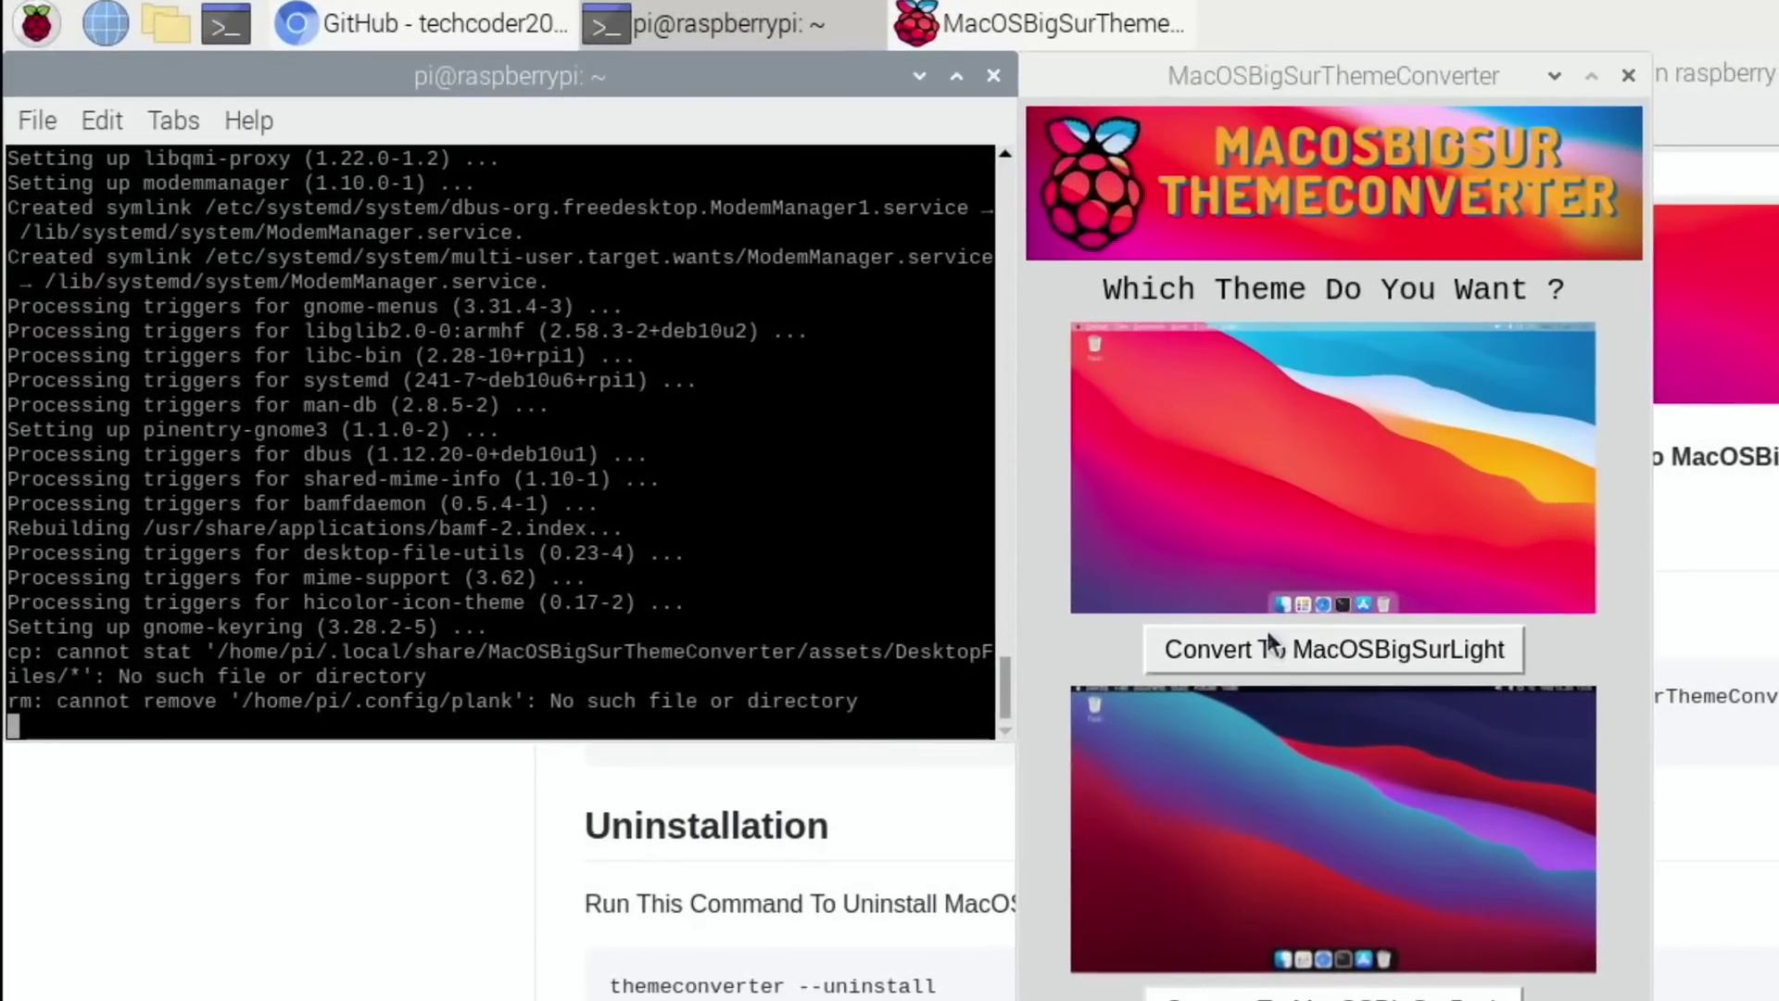
- Apply 'Convert To MacOSBigSurLight', then close the converter and terminal windows
click(1263, 633)
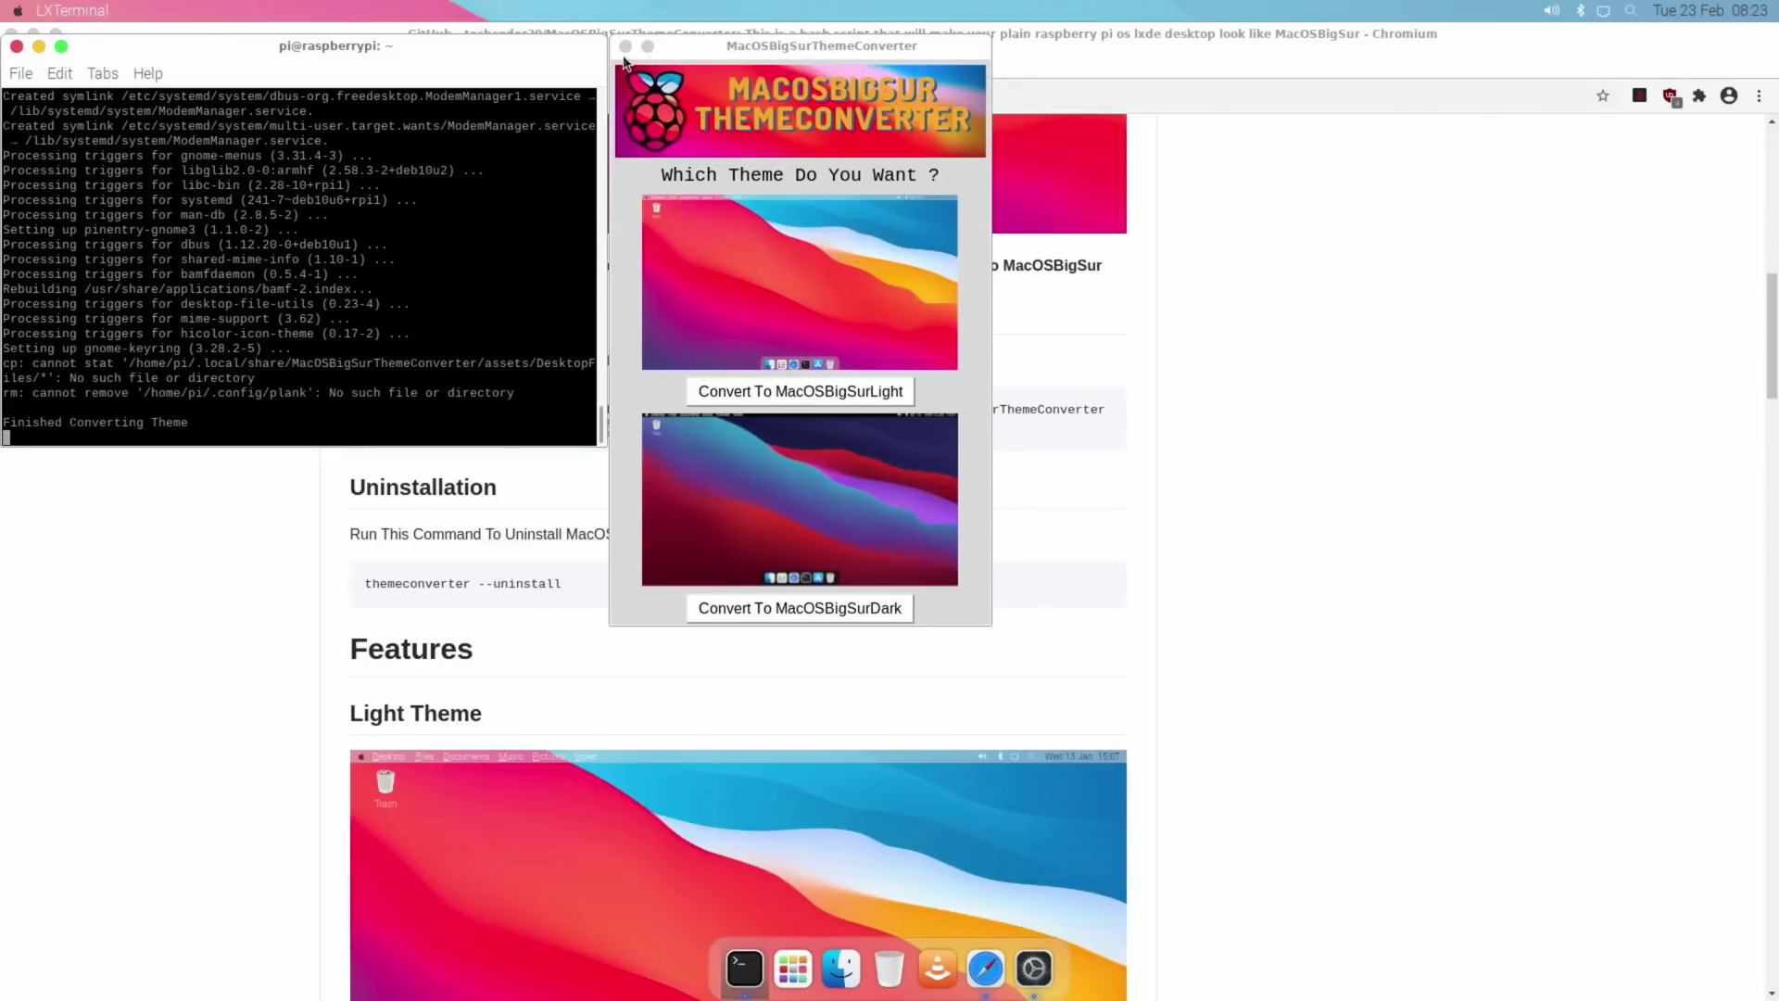
click(625, 46)
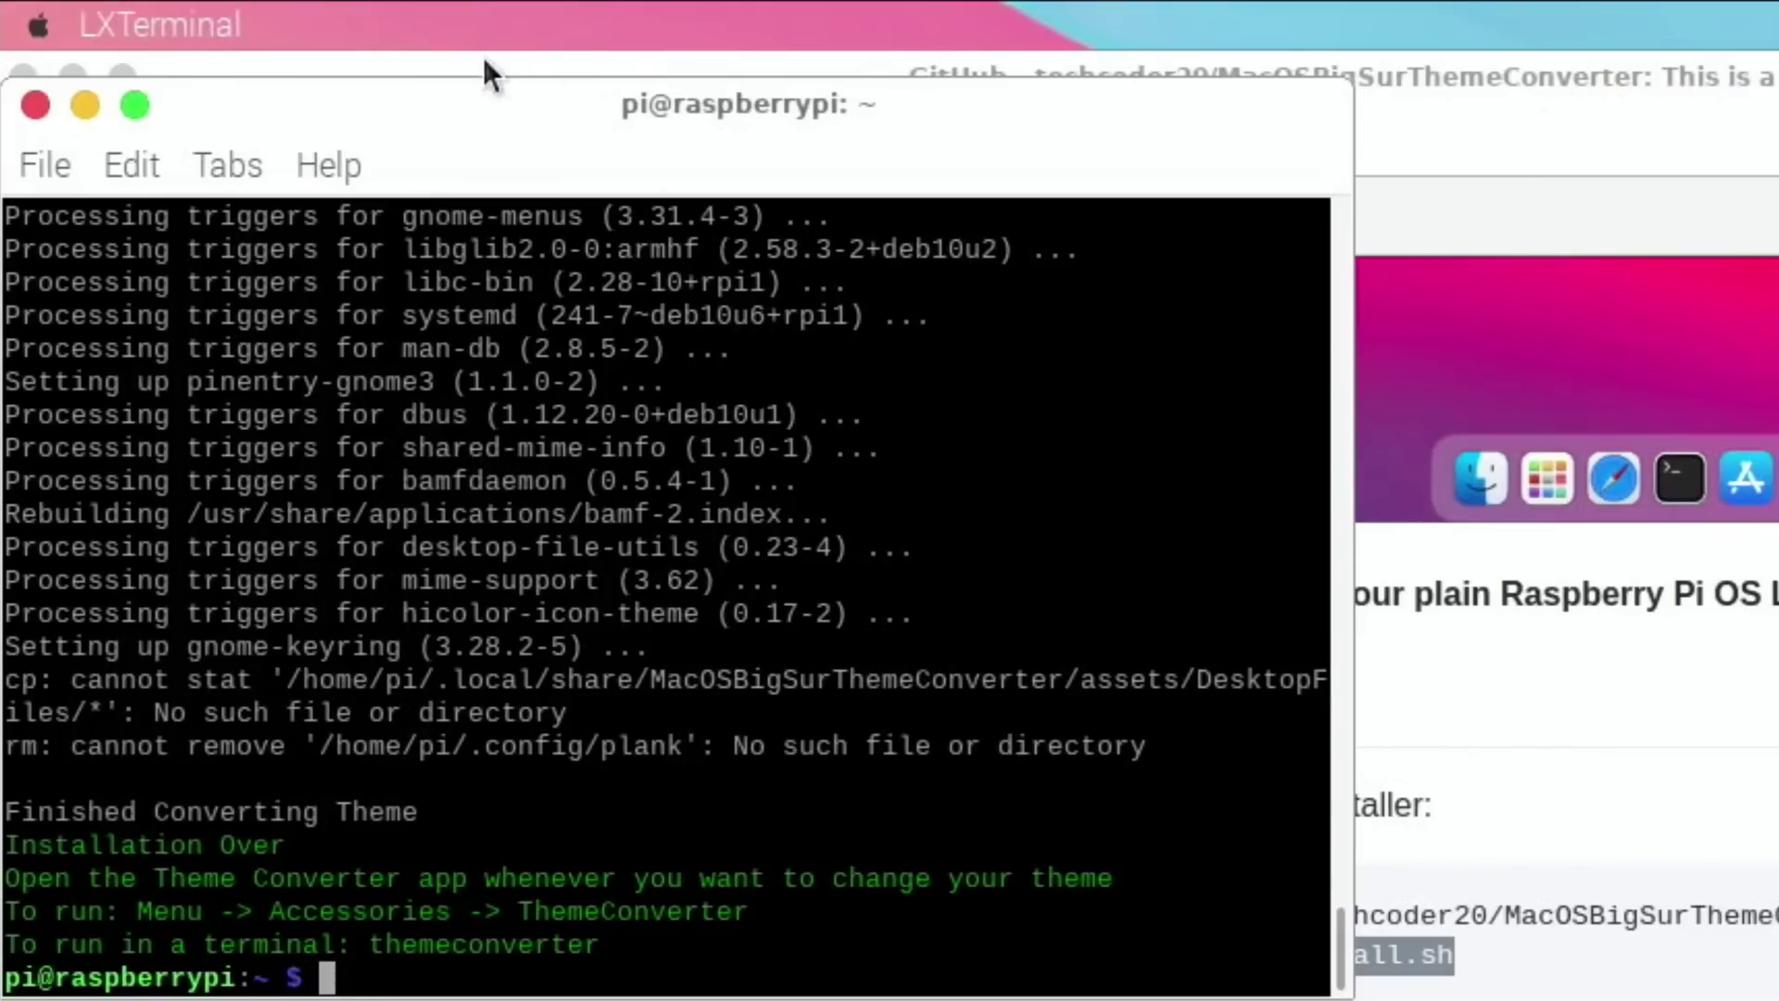
click(35, 104)
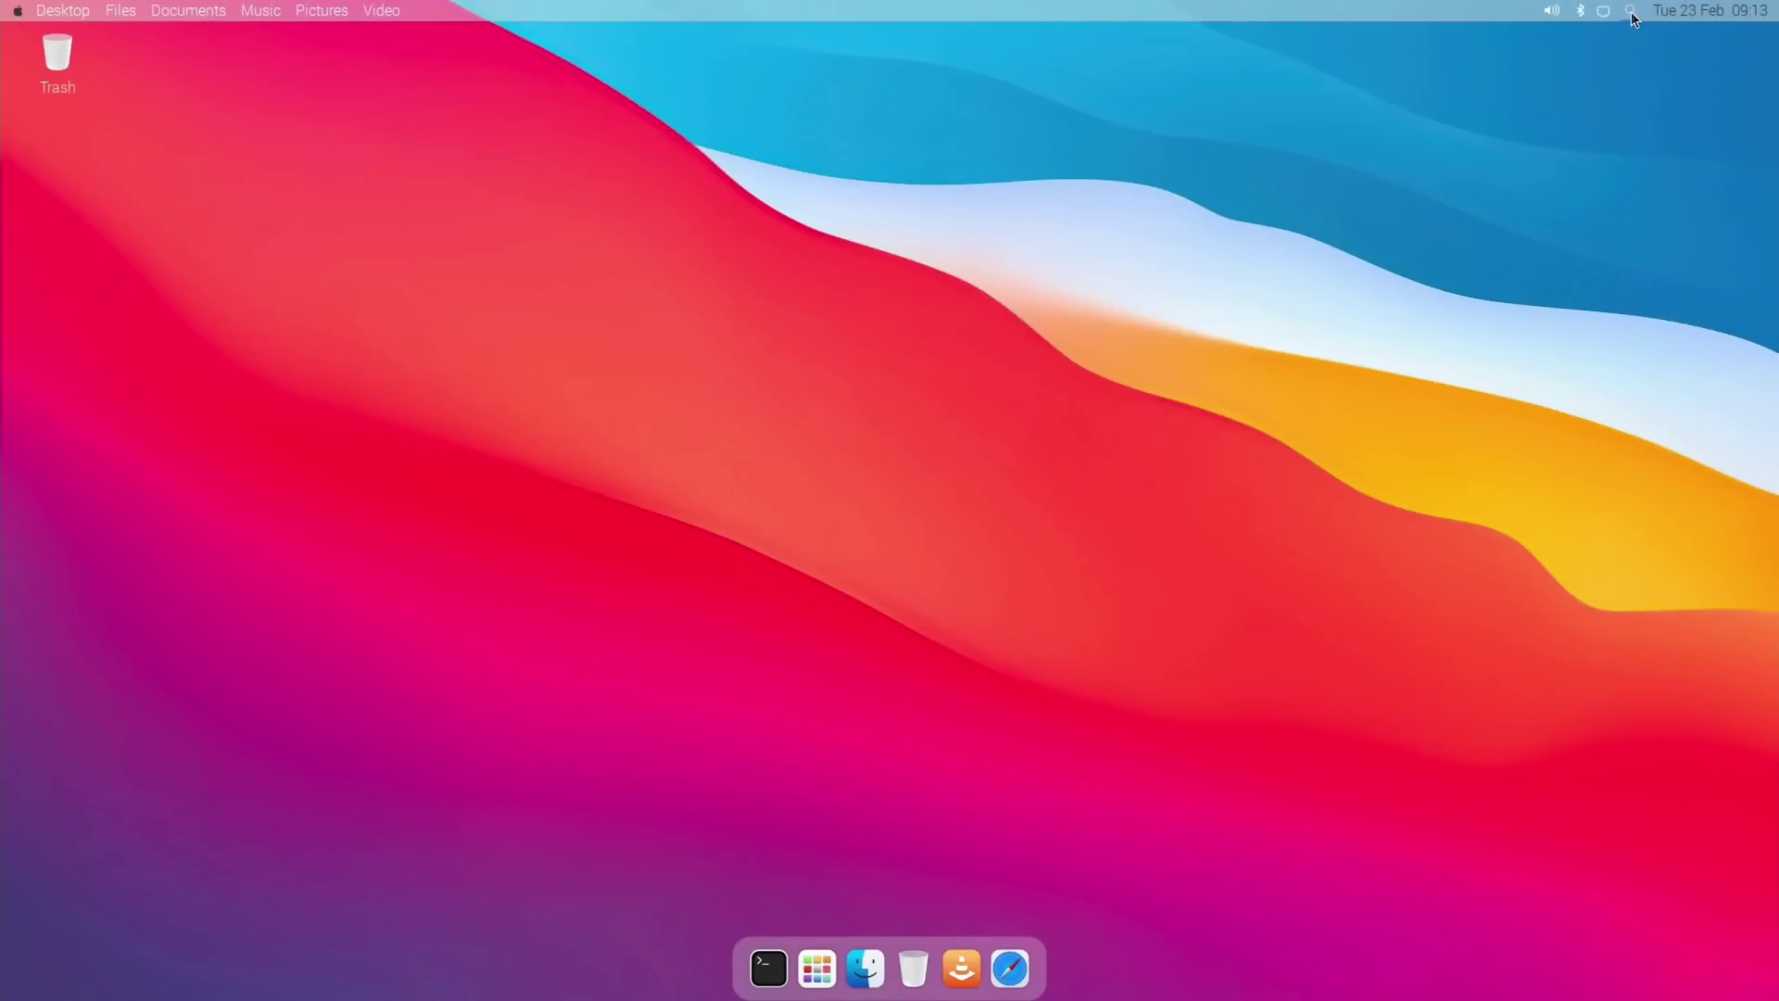
click(1631, 11)
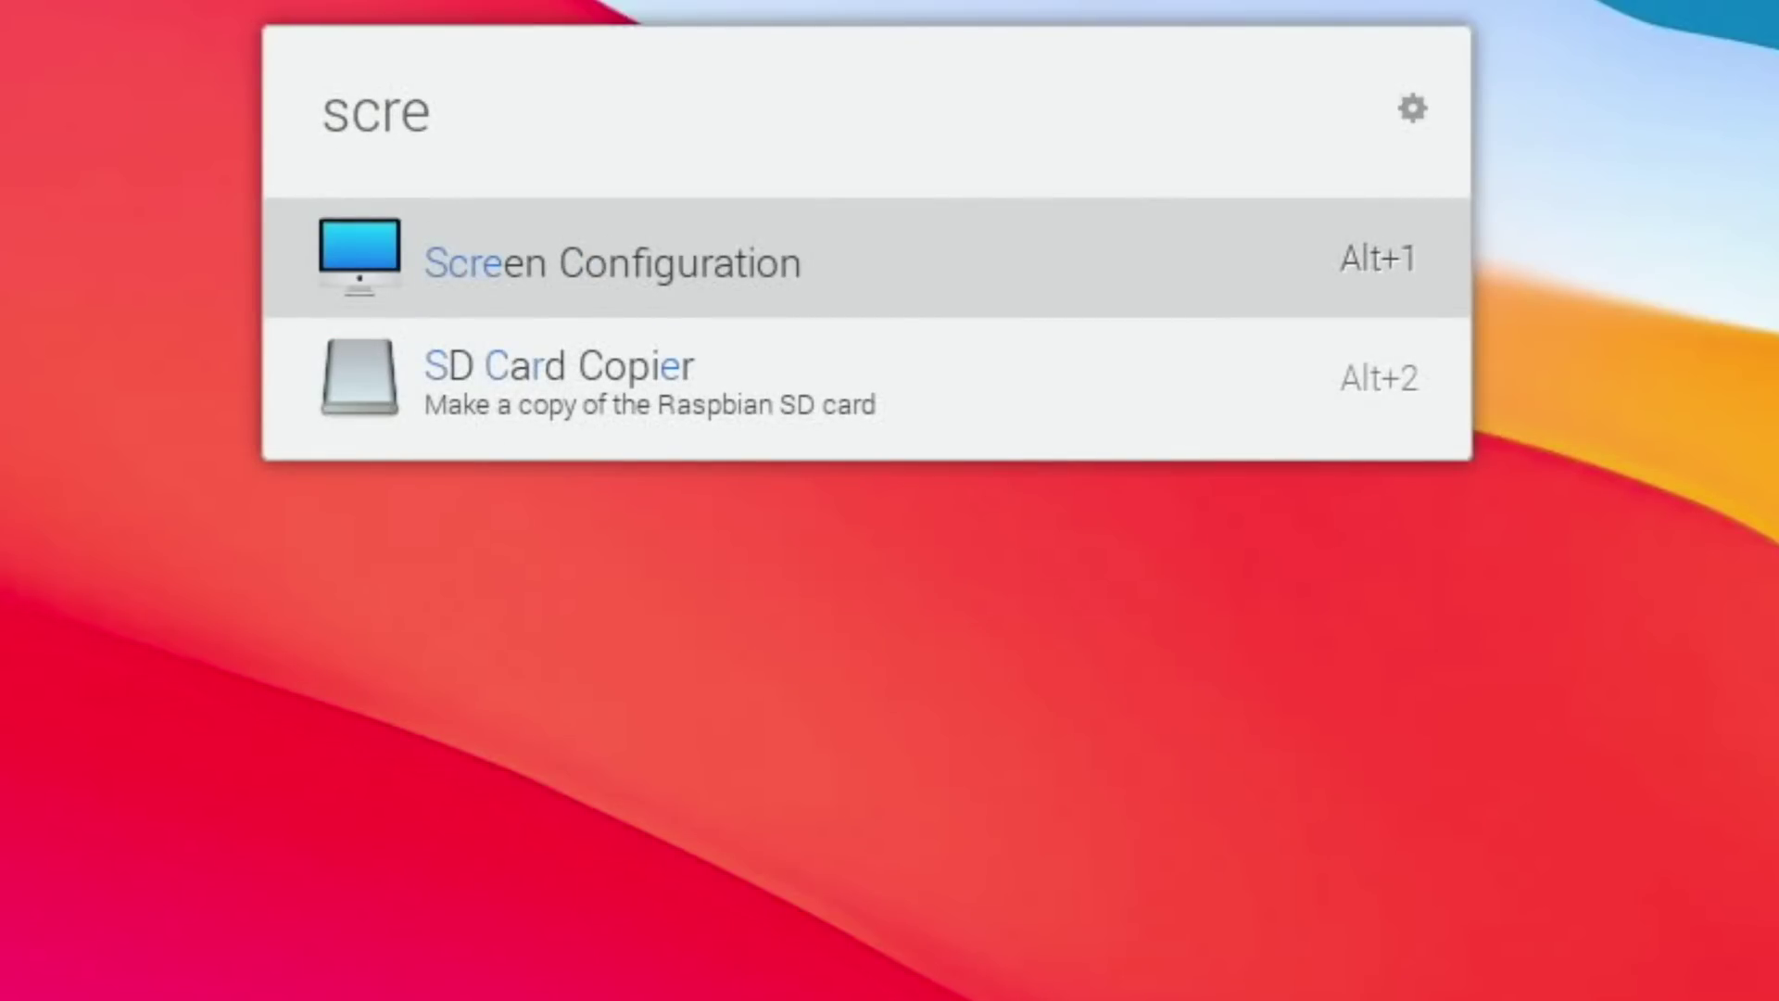
key(BackSpace)
key(BackSpace)
key(BackSpace)
key(BackSpace)
text(dis)
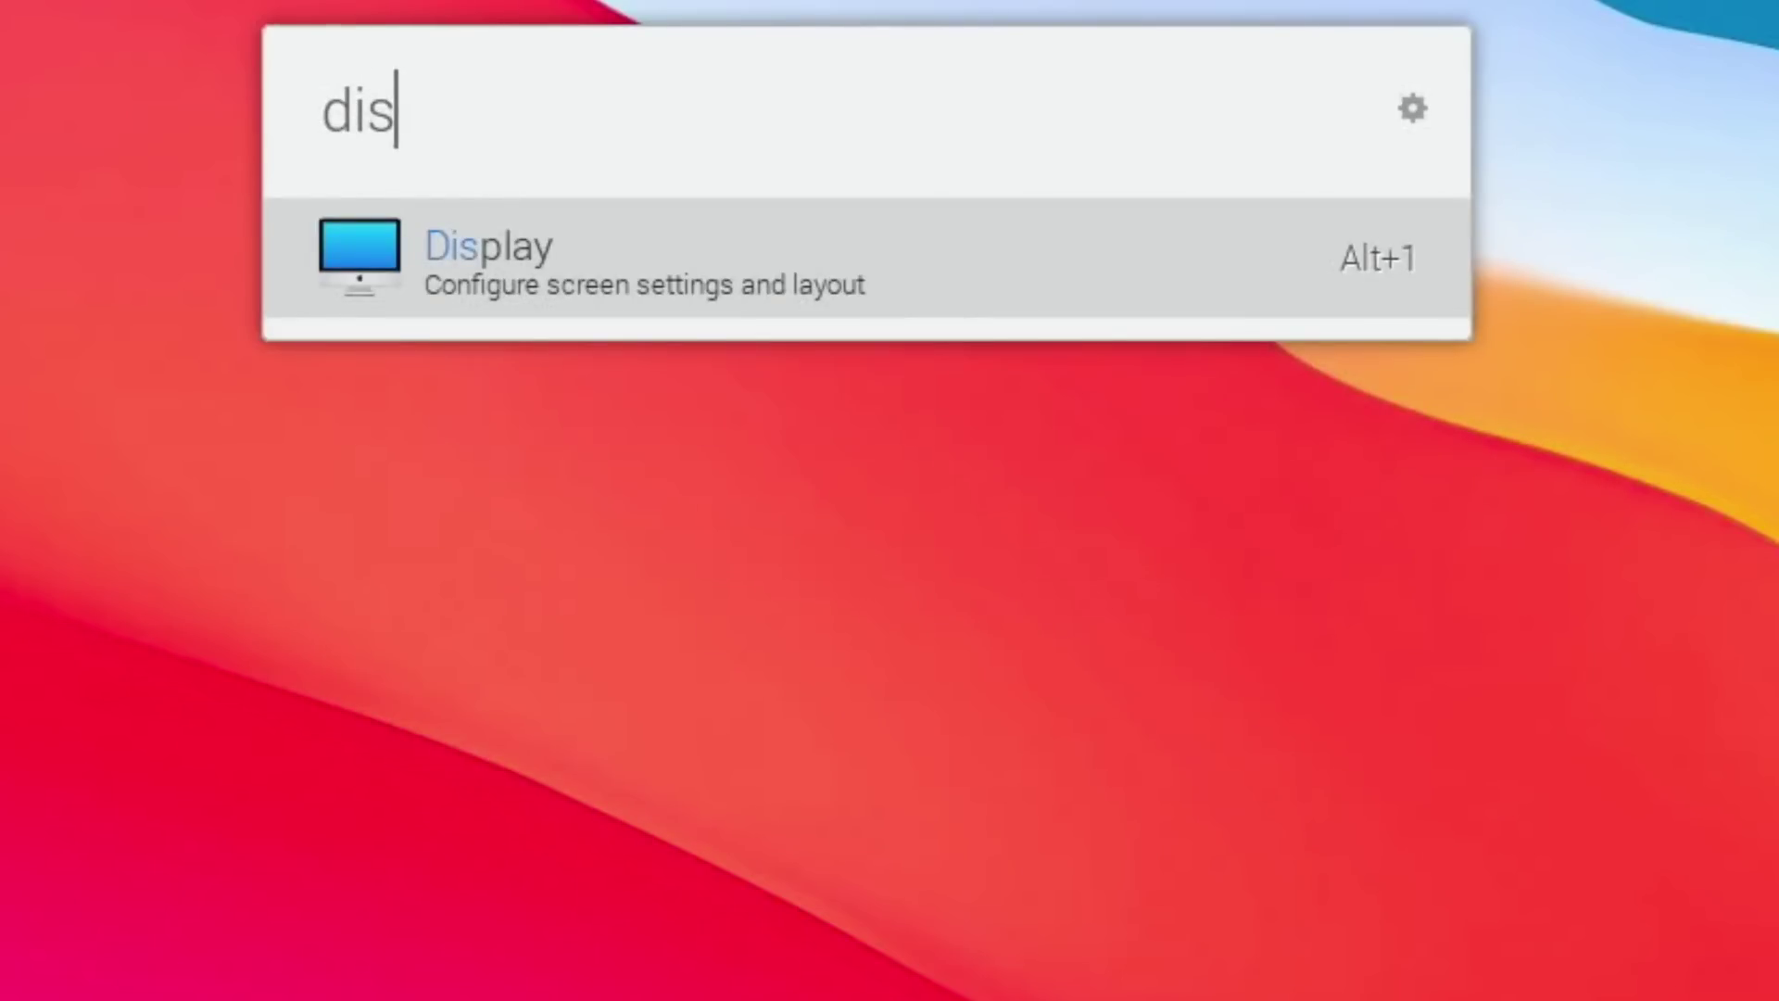
text(p)
key(BackSpace)
key(BackSpace)
key(BackSpace)
key(BackSpace)
text(sett)
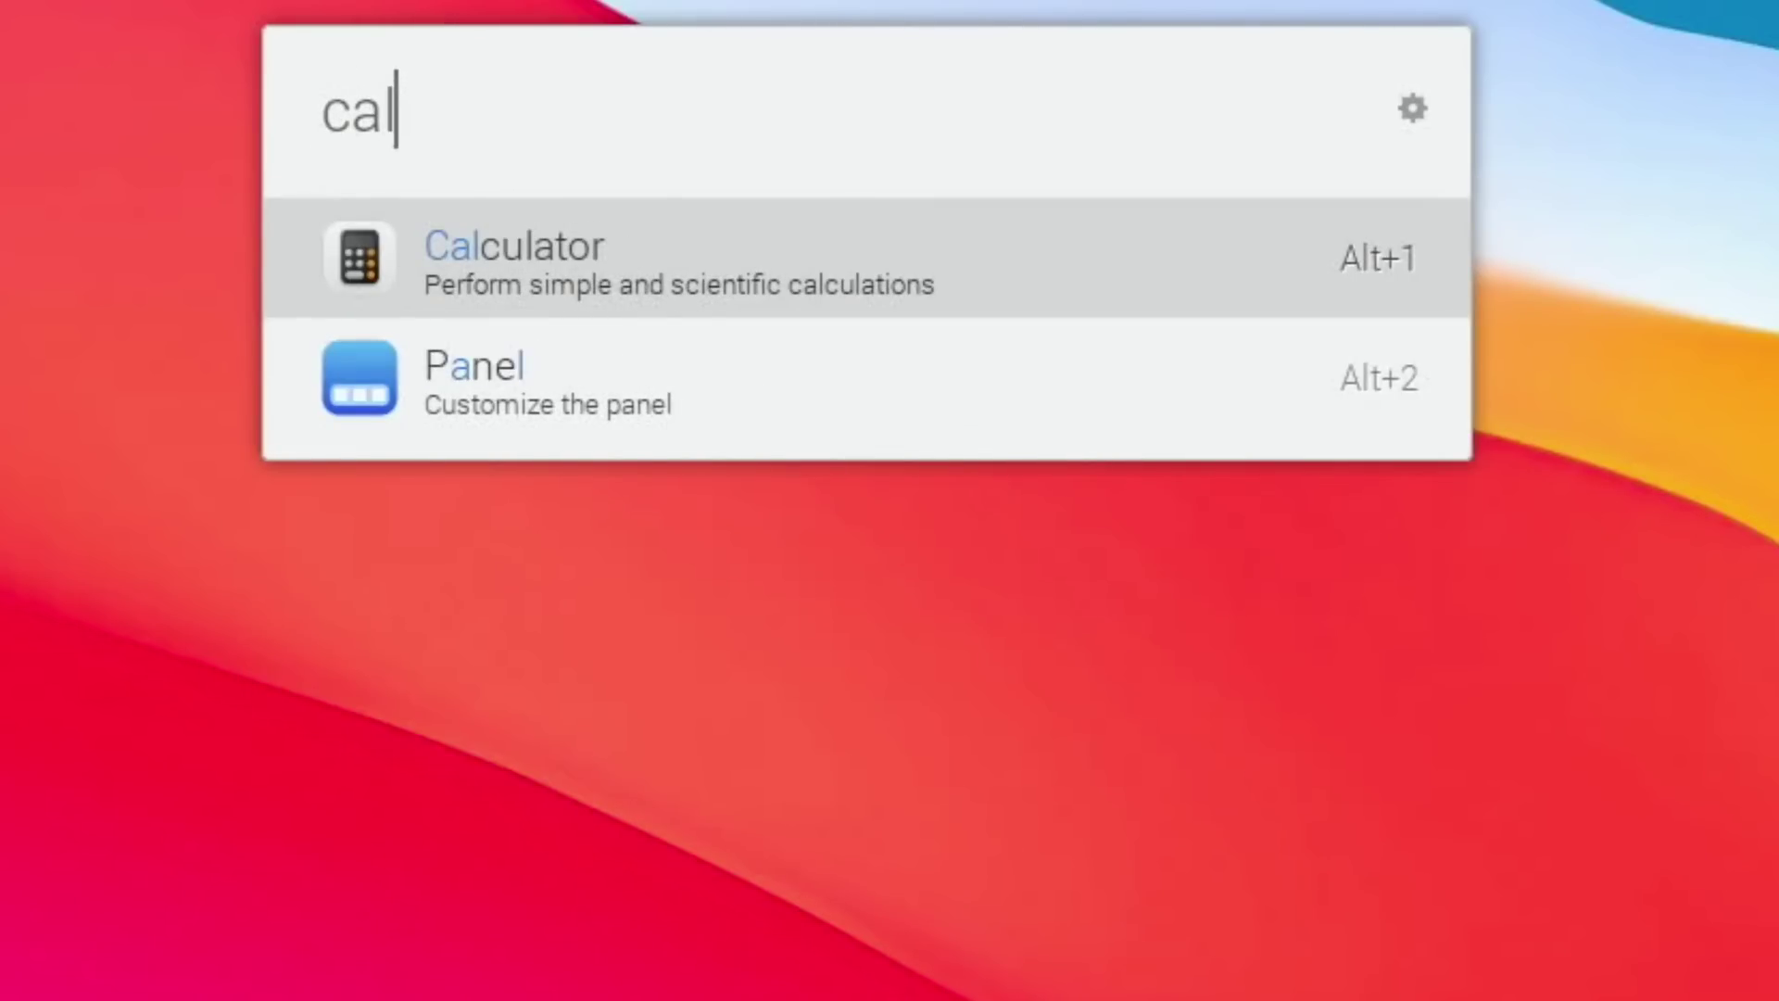
click(573, 251)
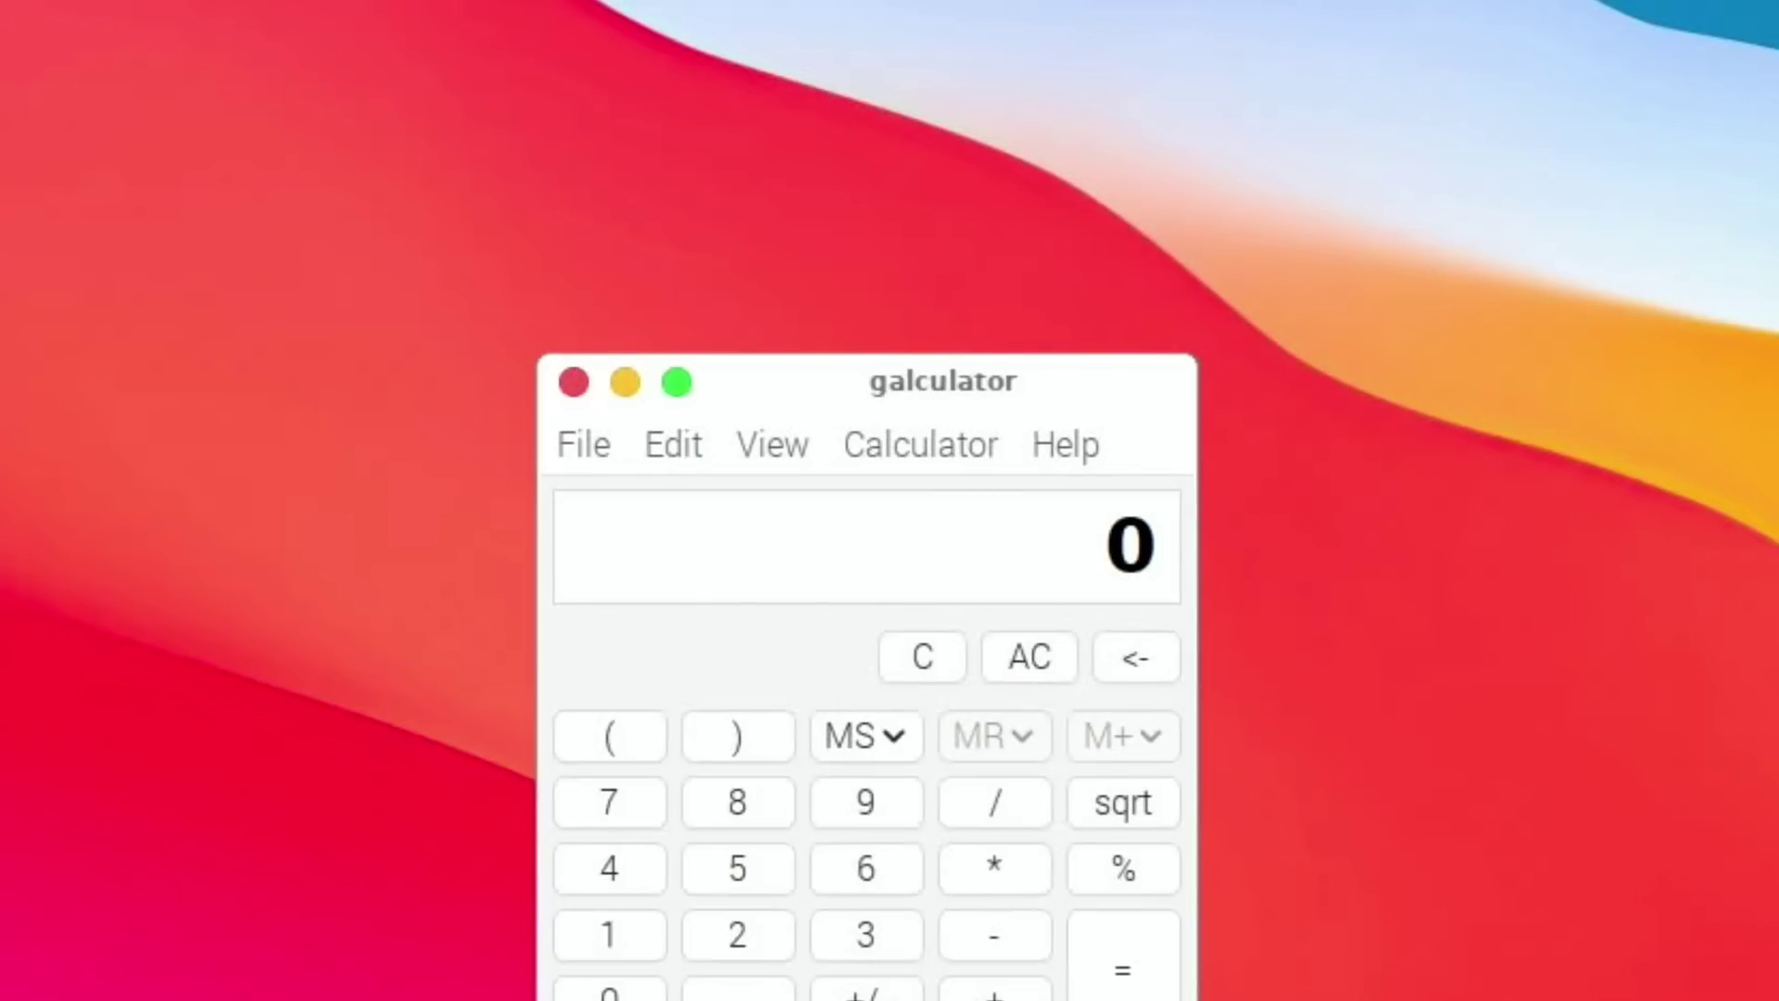
key(ctrl+space)
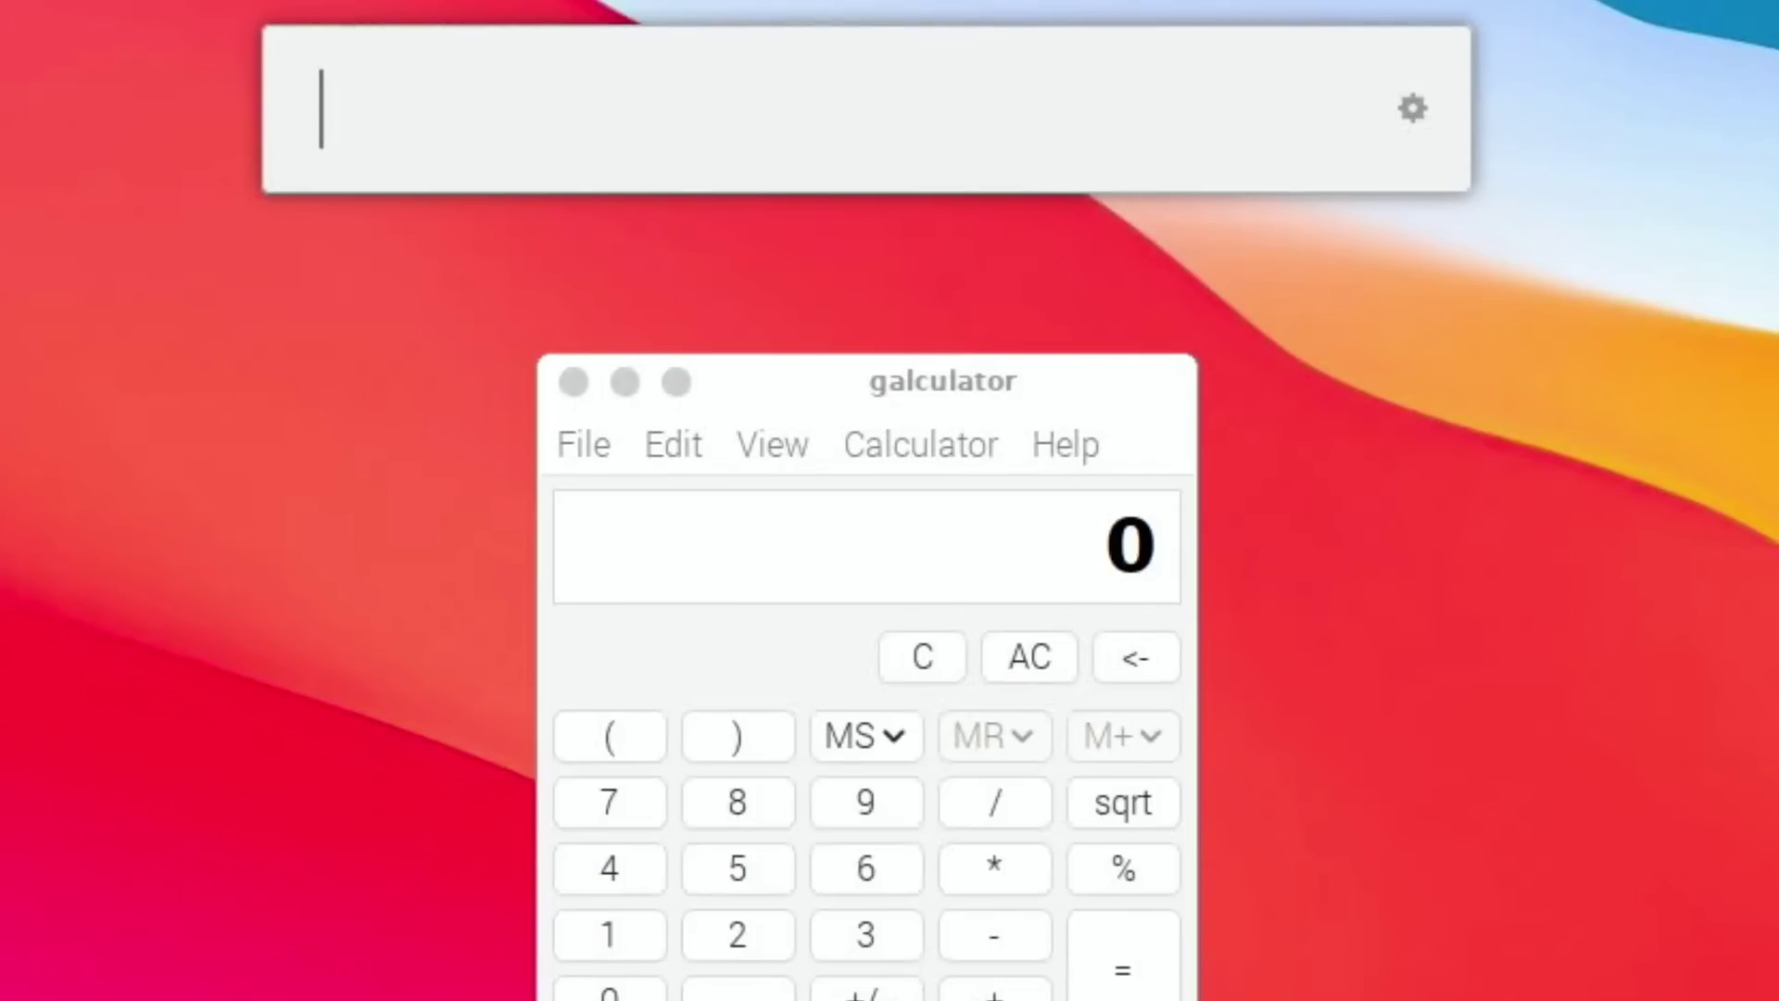
text(scree)
key(Return)
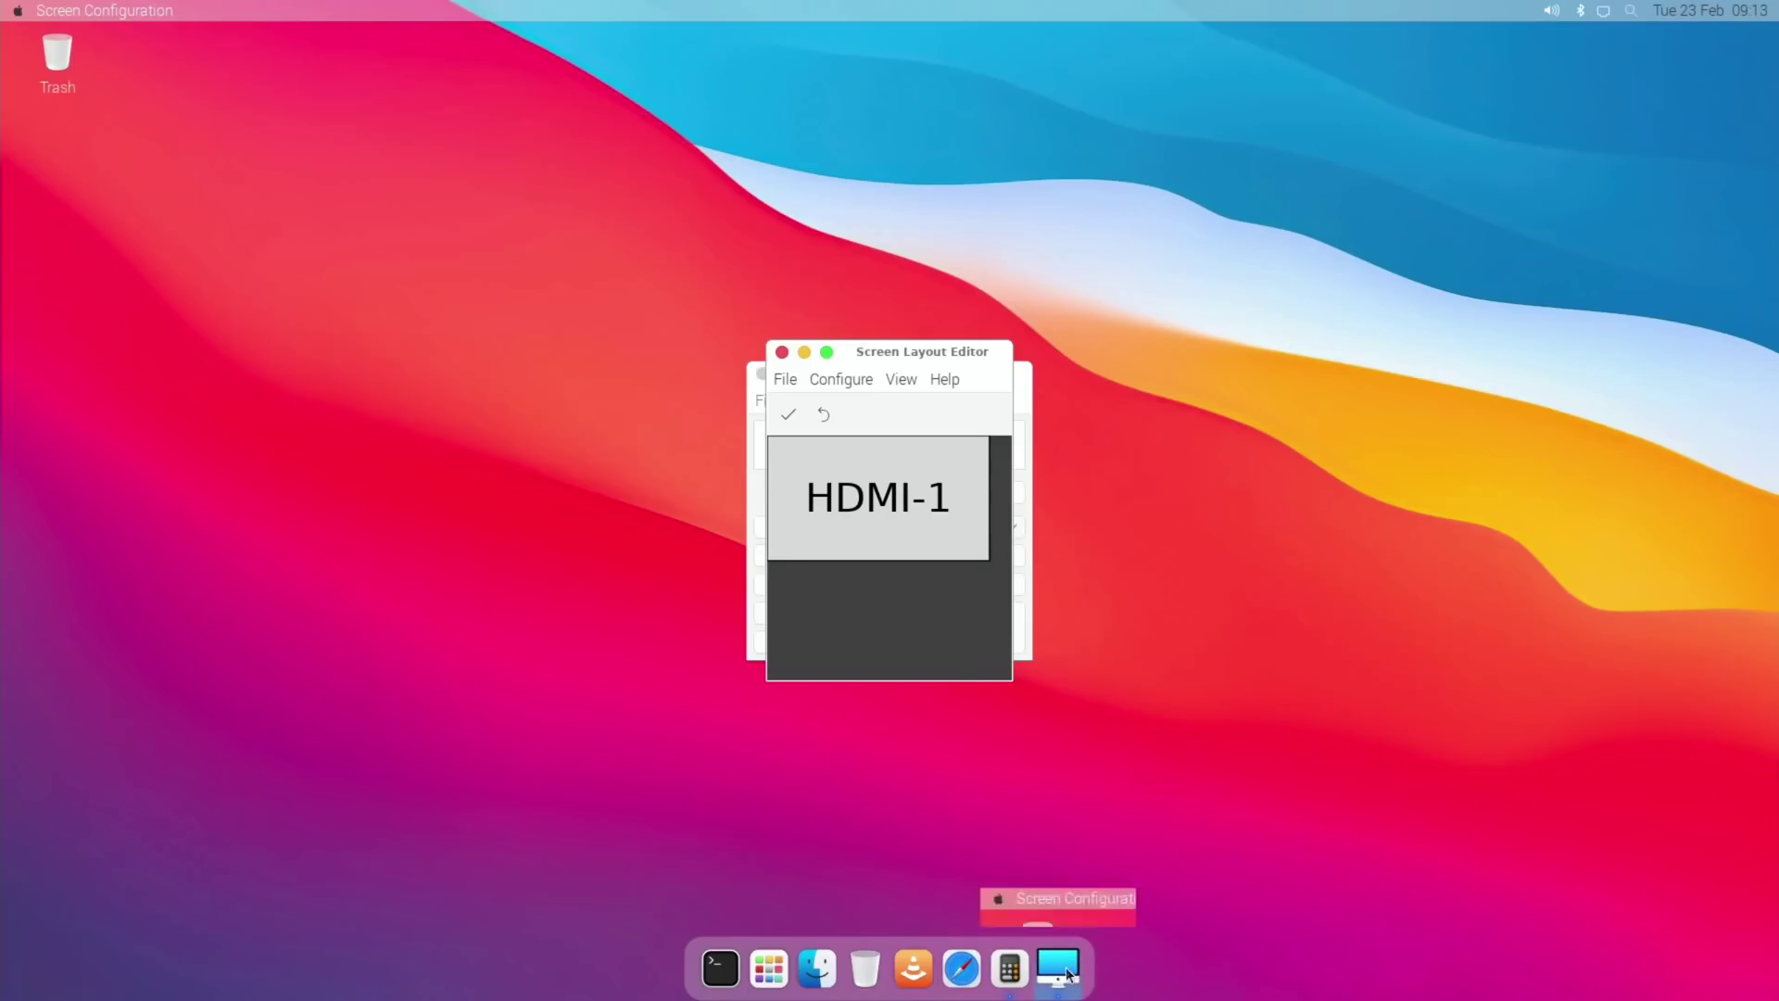
drag(920, 349, 1290, 282)
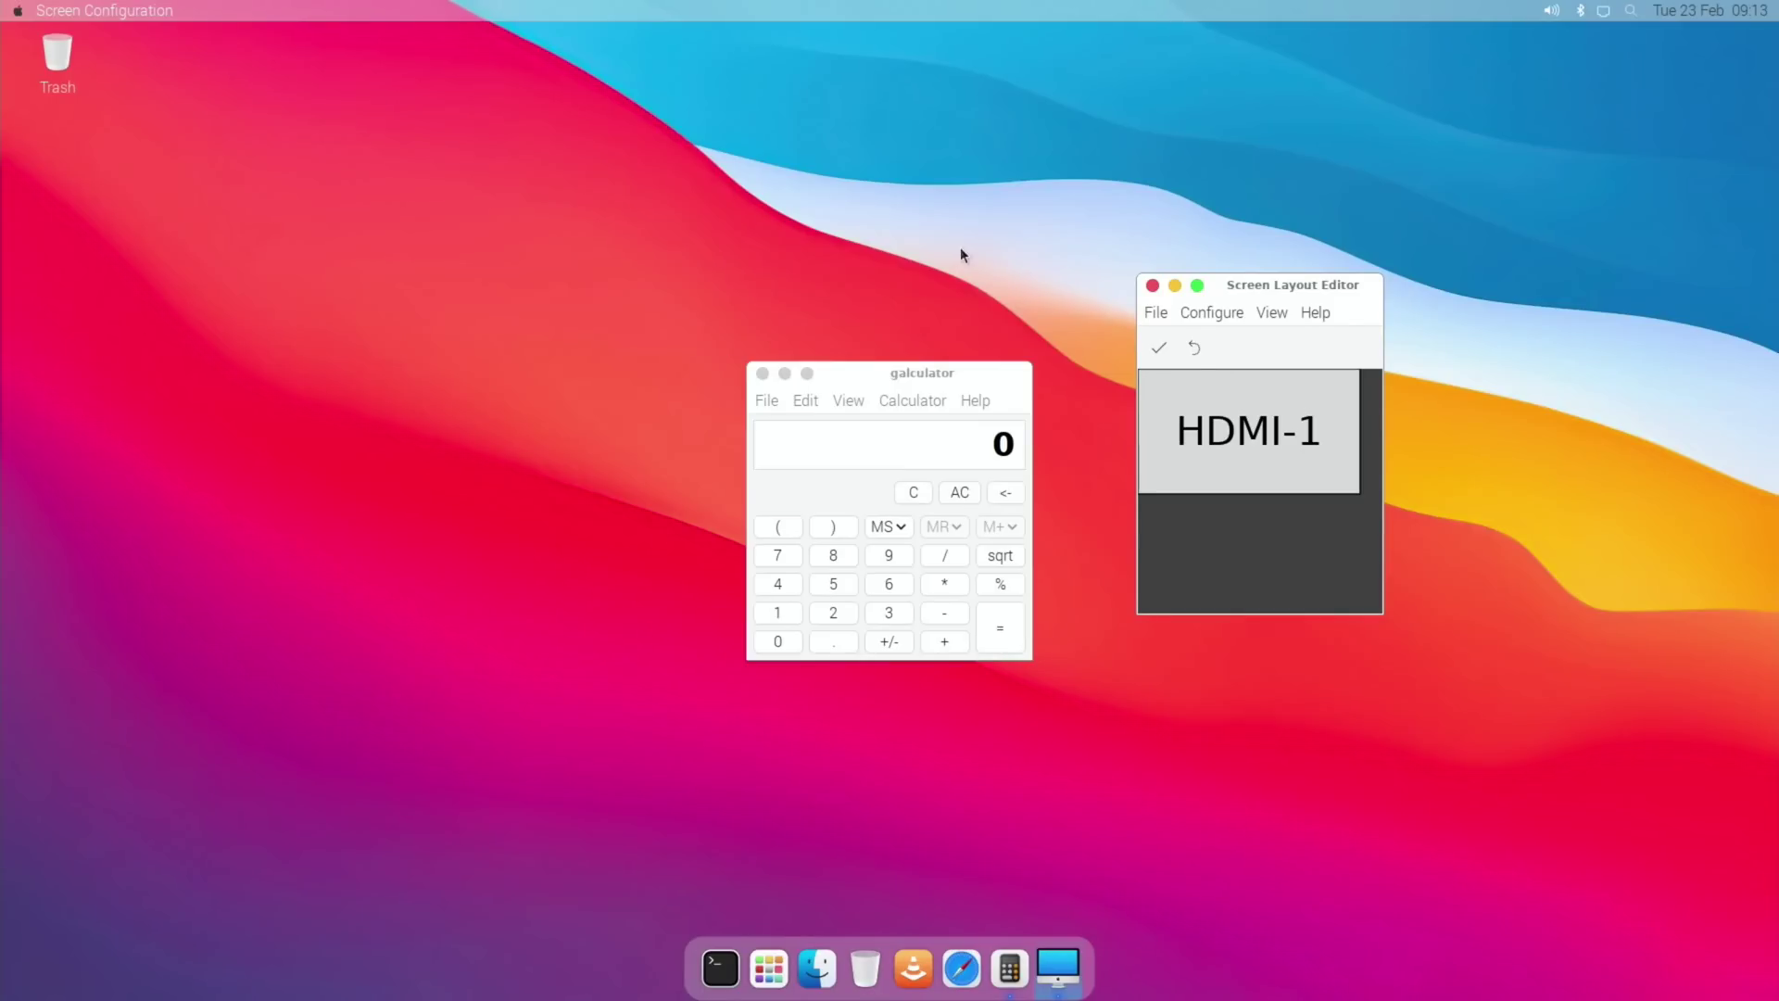
click(1153, 286)
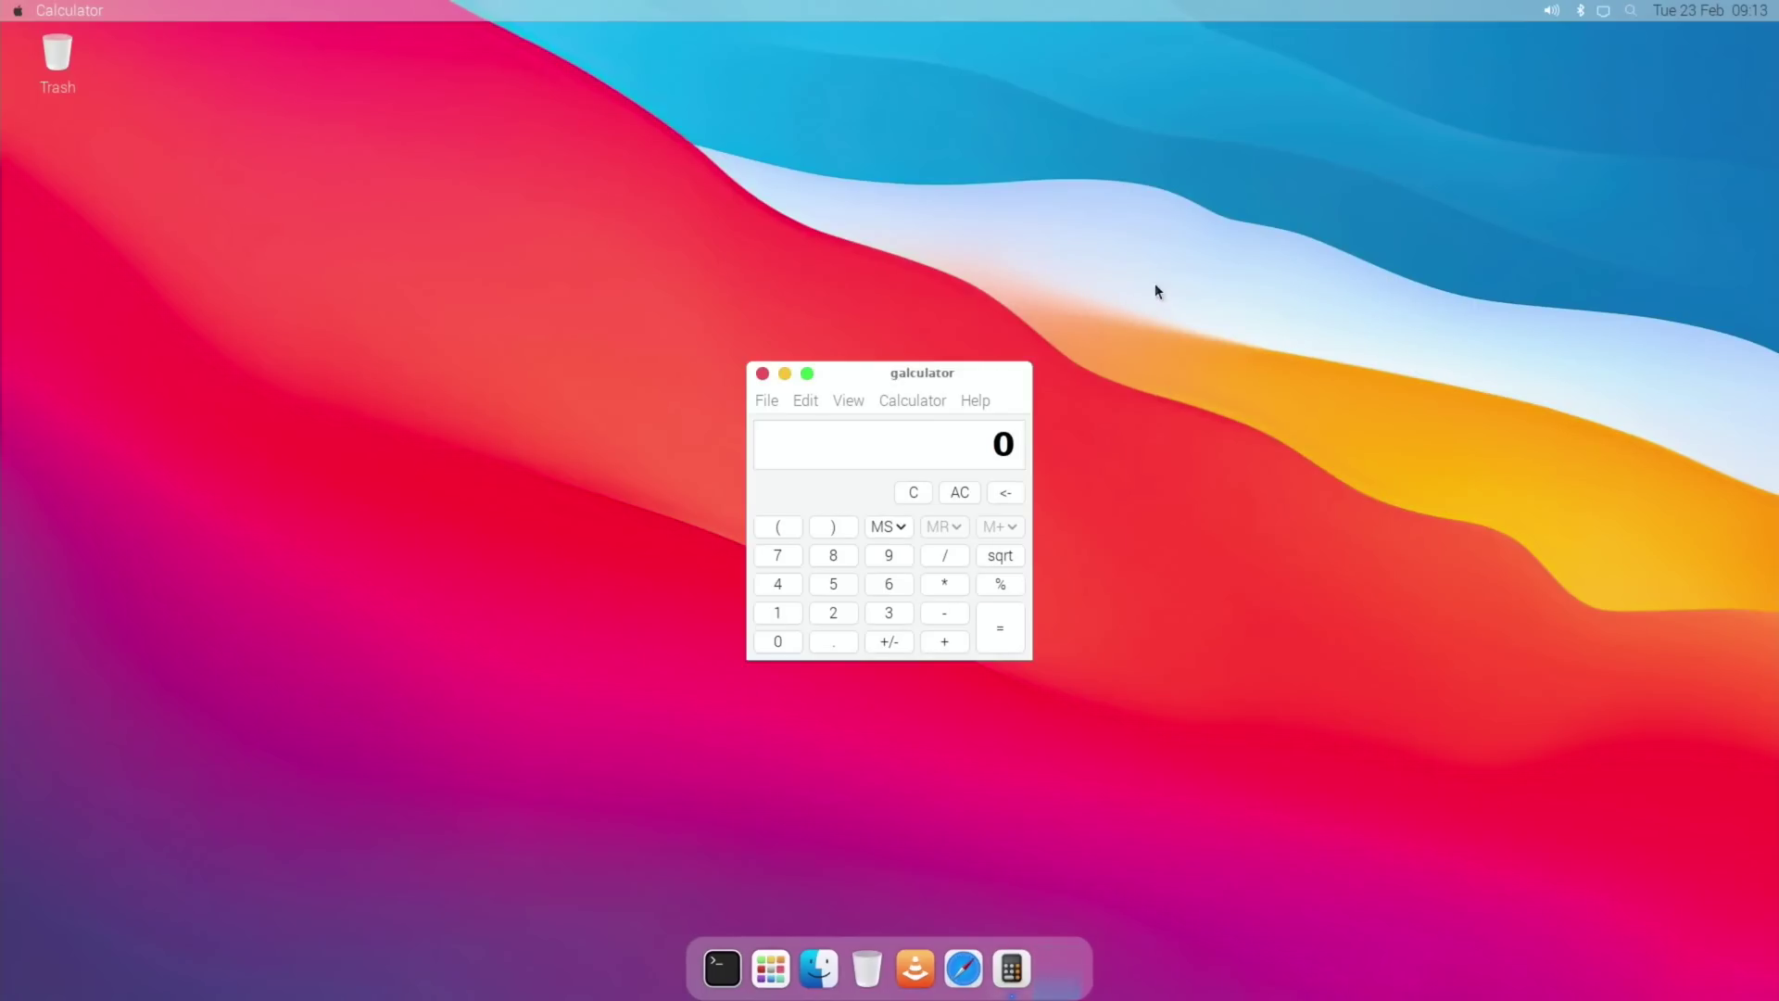
click(762, 372)
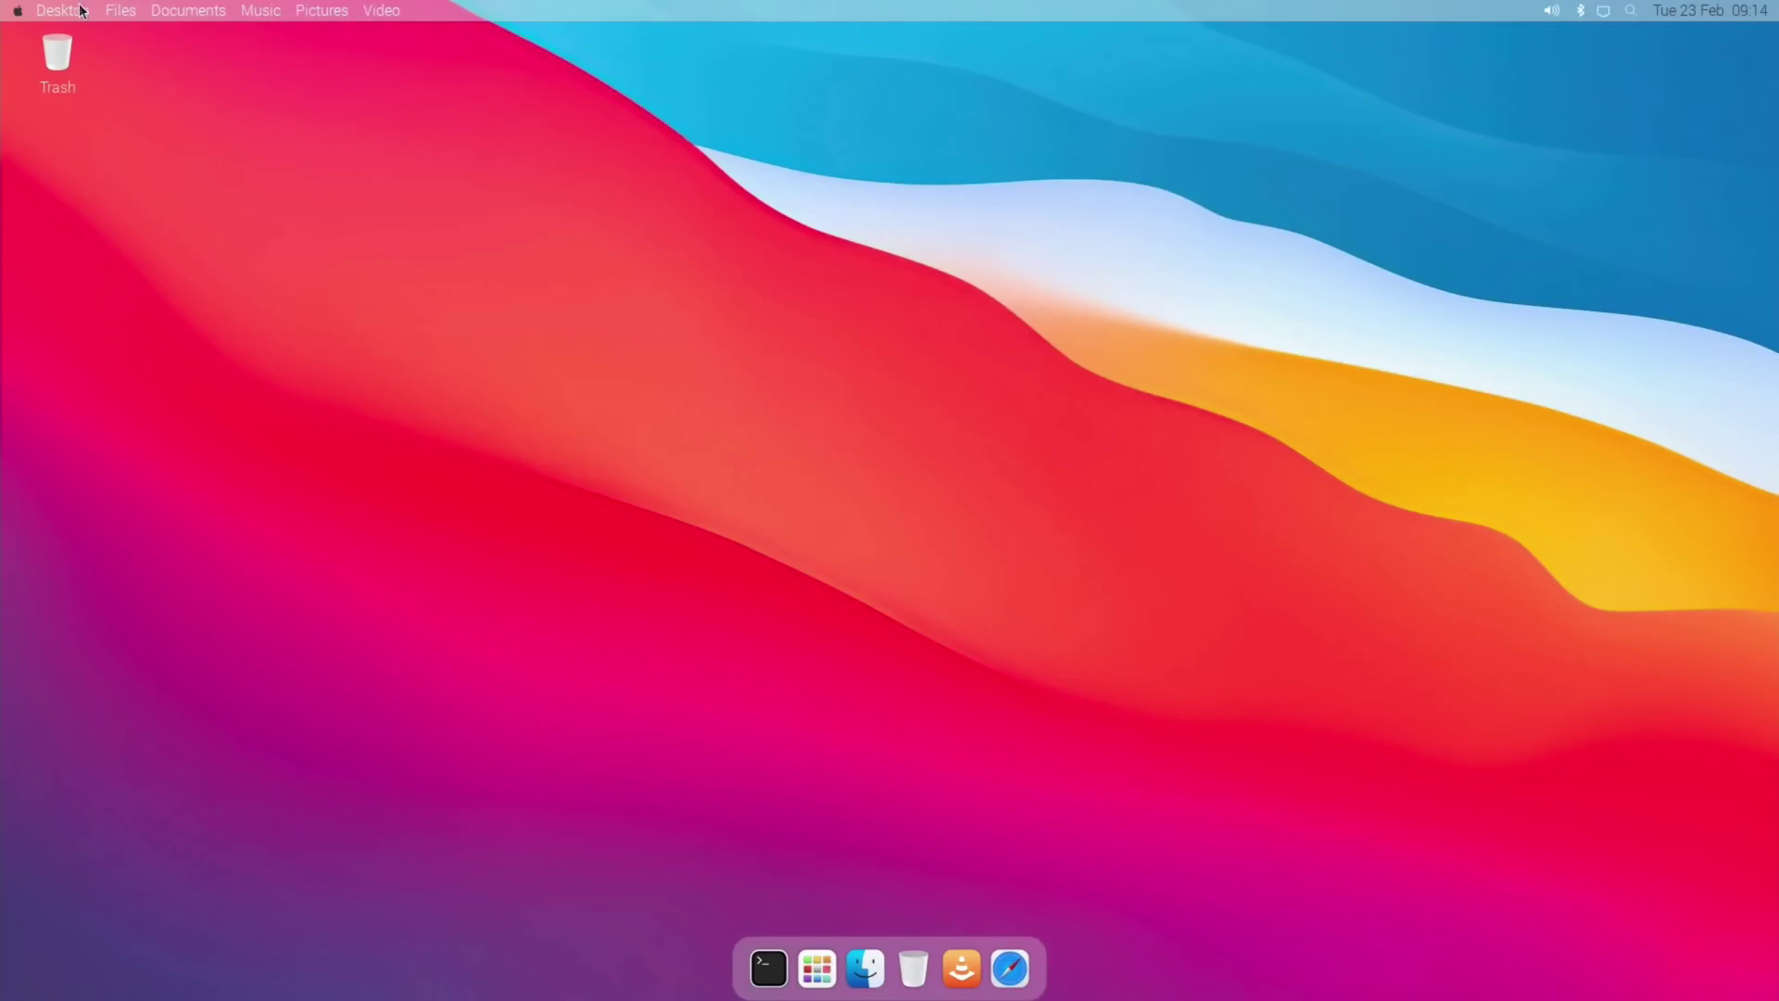
click(19, 13)
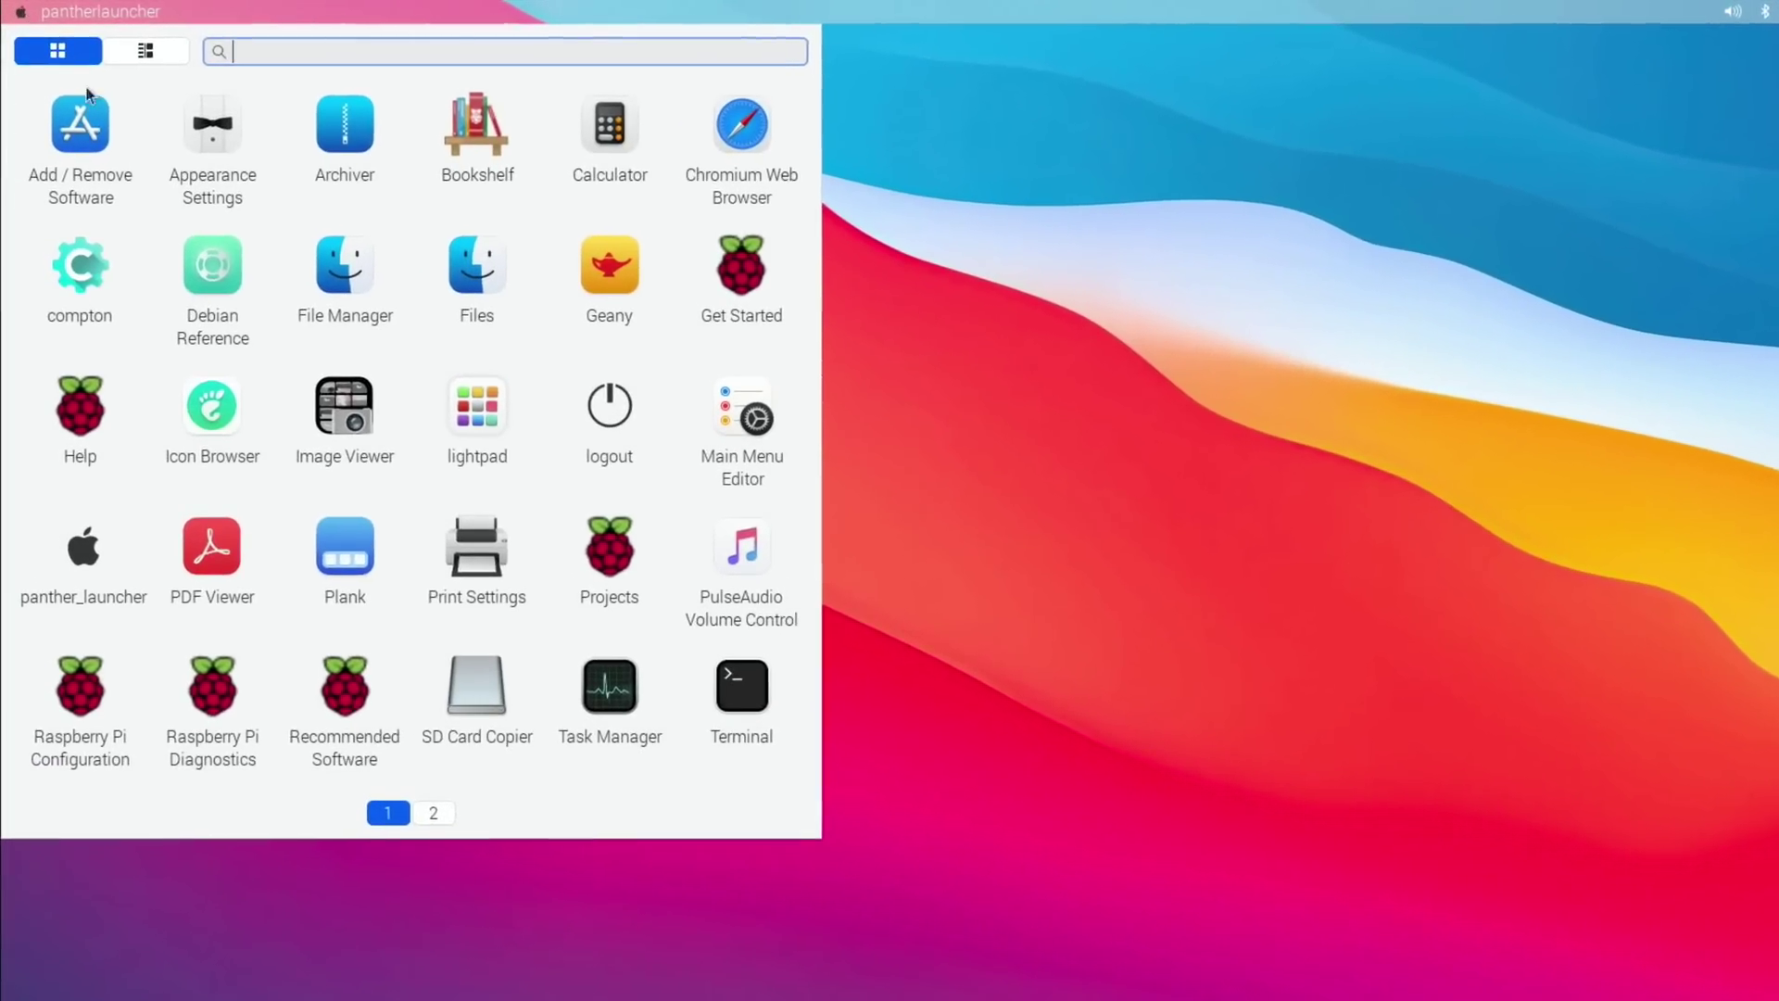
scroll(348, 393, down, 1)
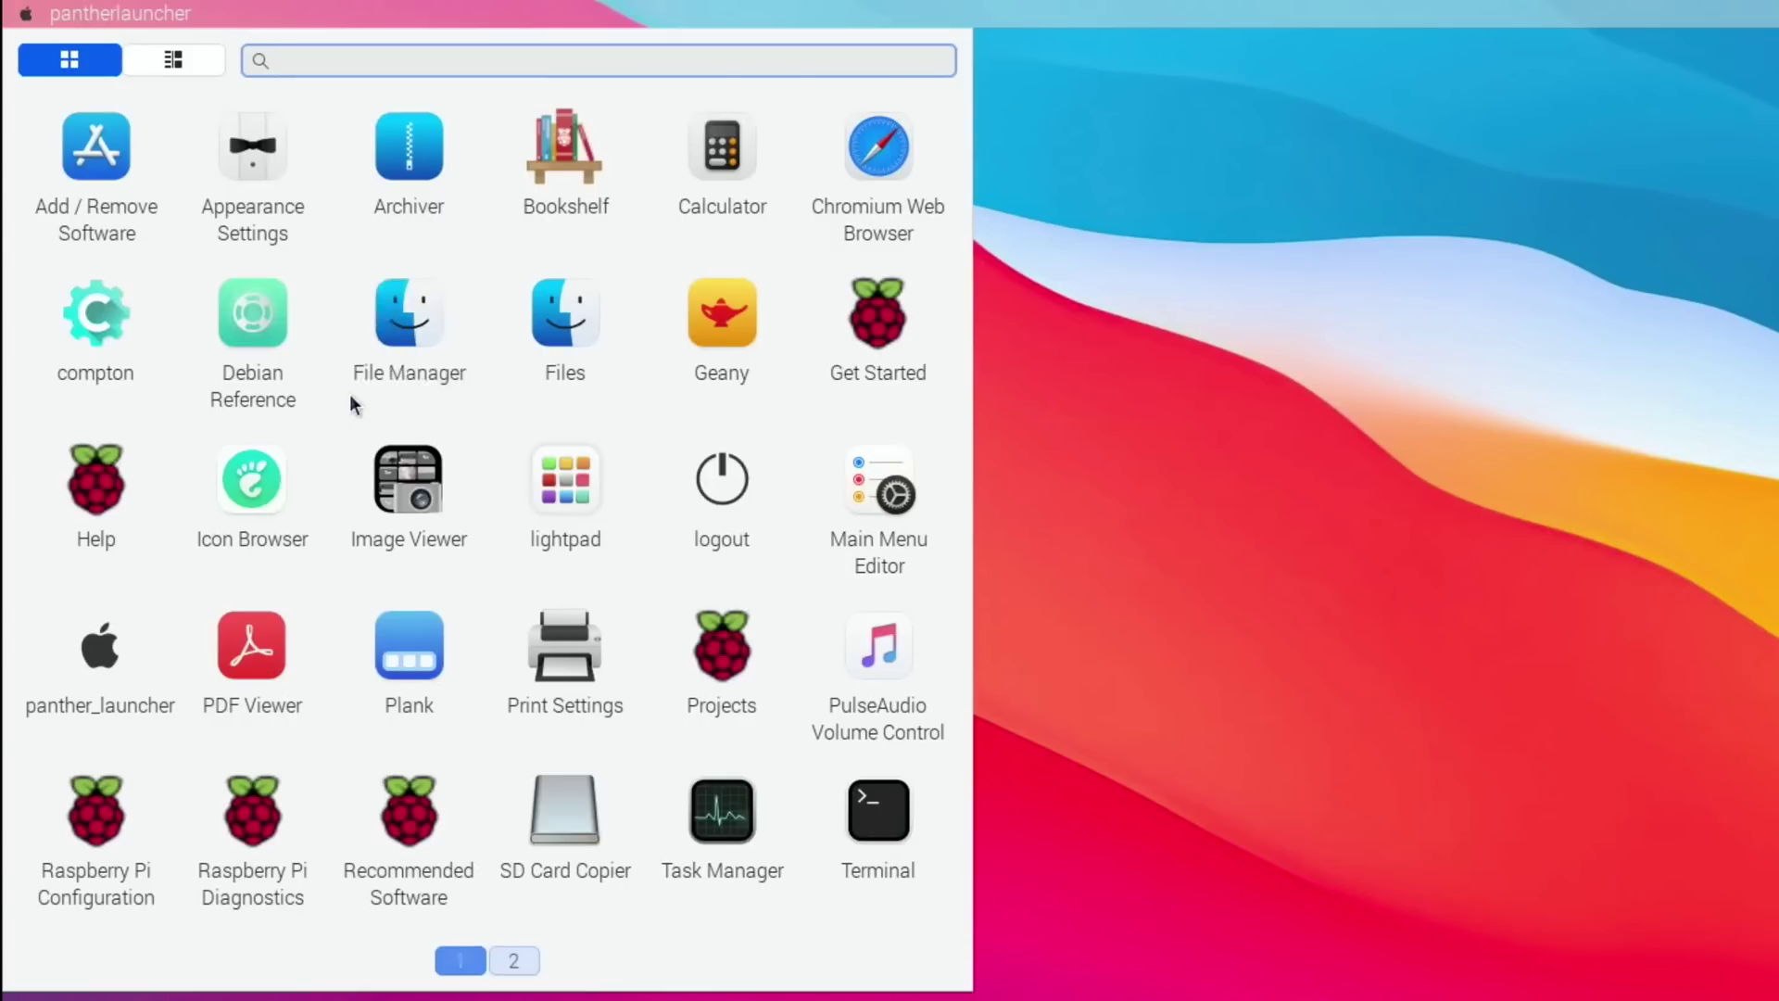
scroll(348, 393, up, 1)
scroll(351, 403, down, 1)
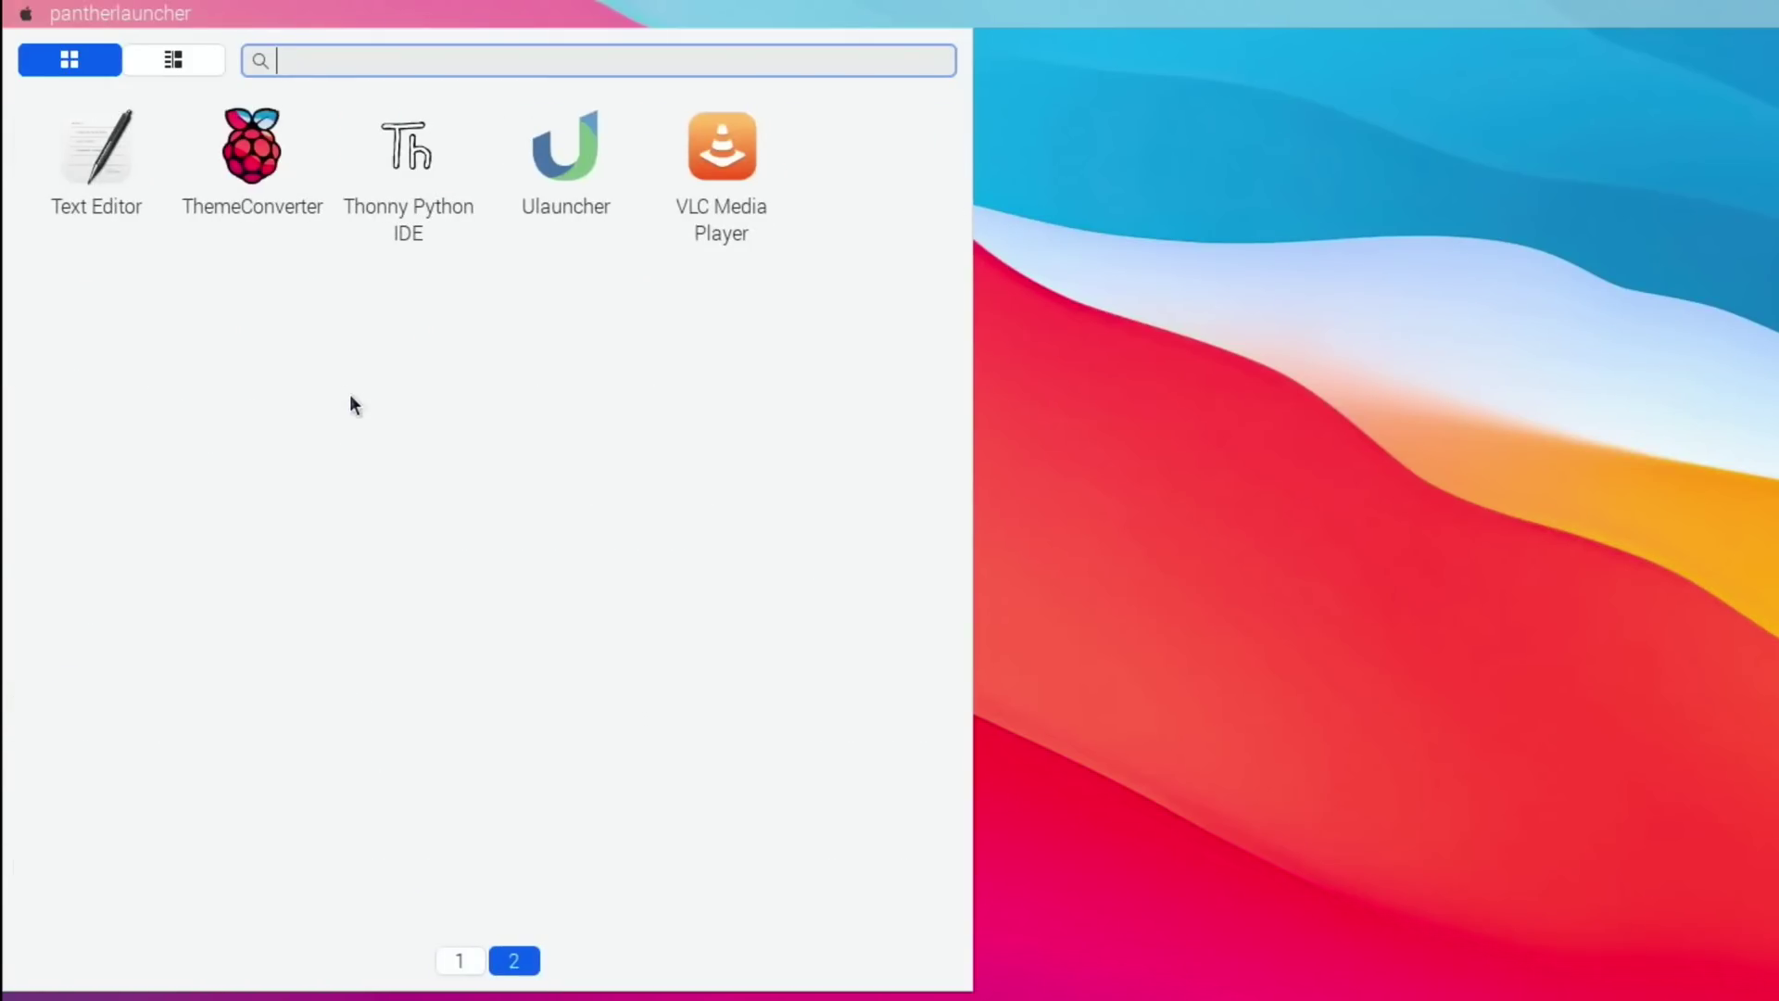
scroll(351, 403, up, 1)
scroll(352, 403, down, 1)
scroll(351, 403, up, 1)
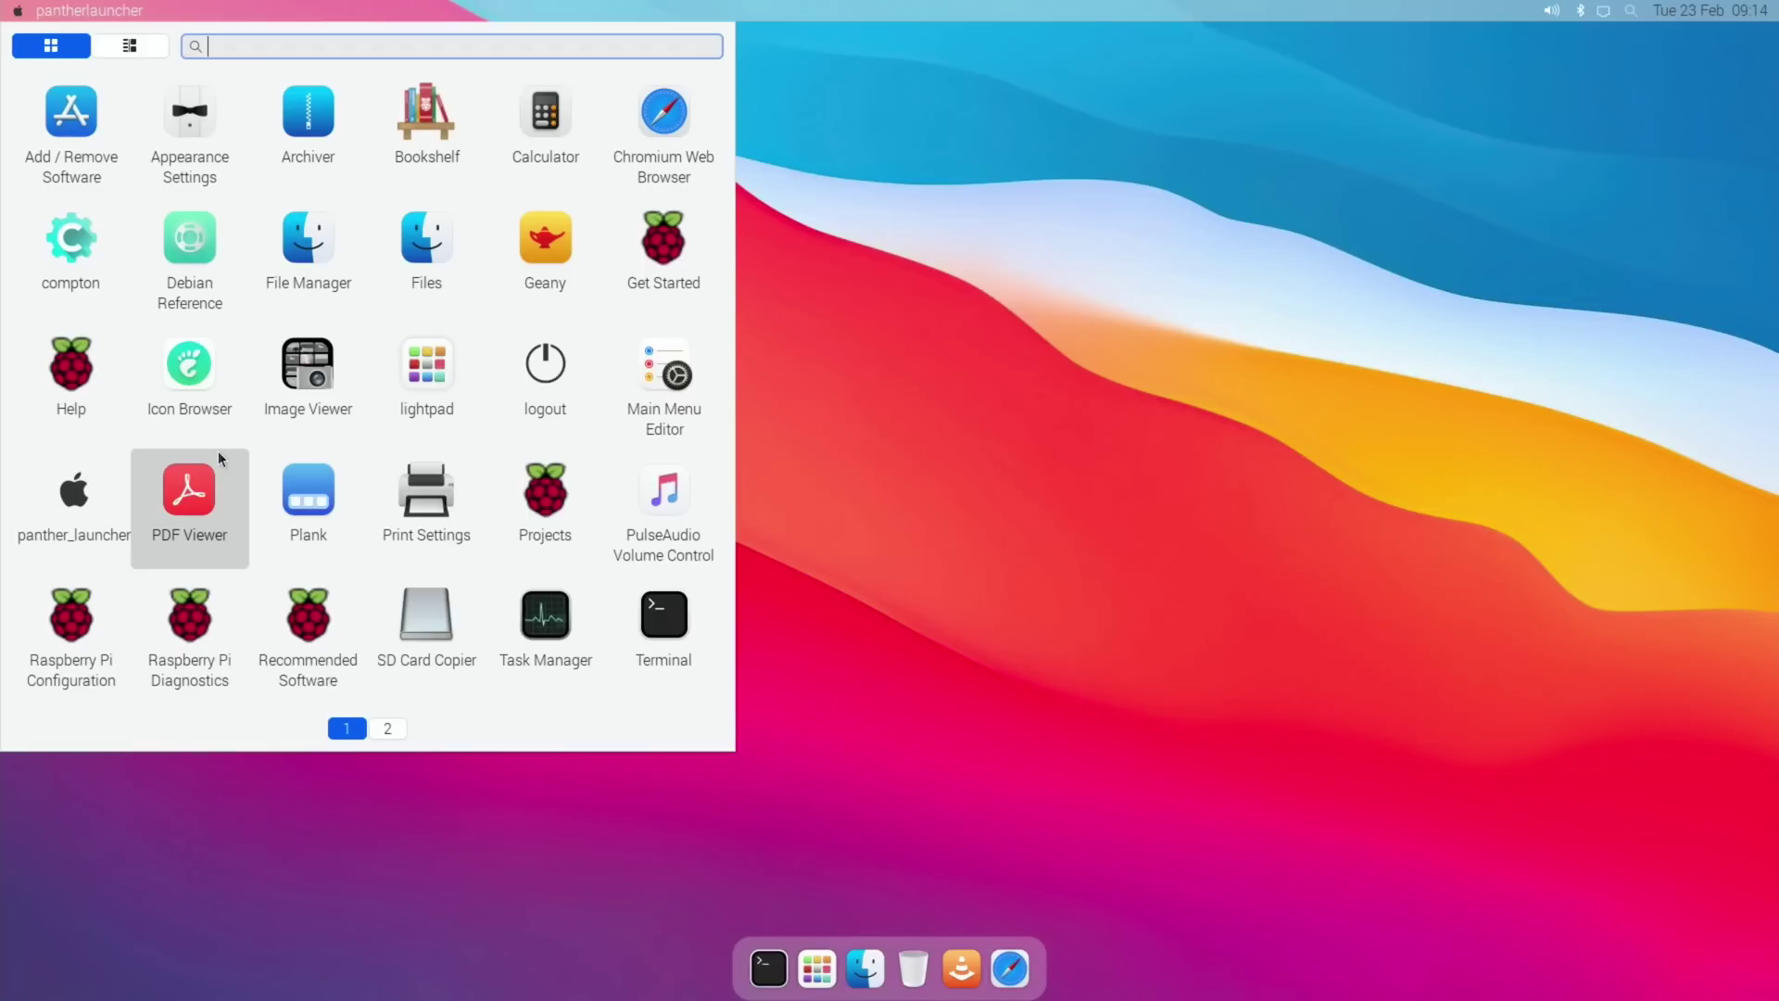
text(disp)
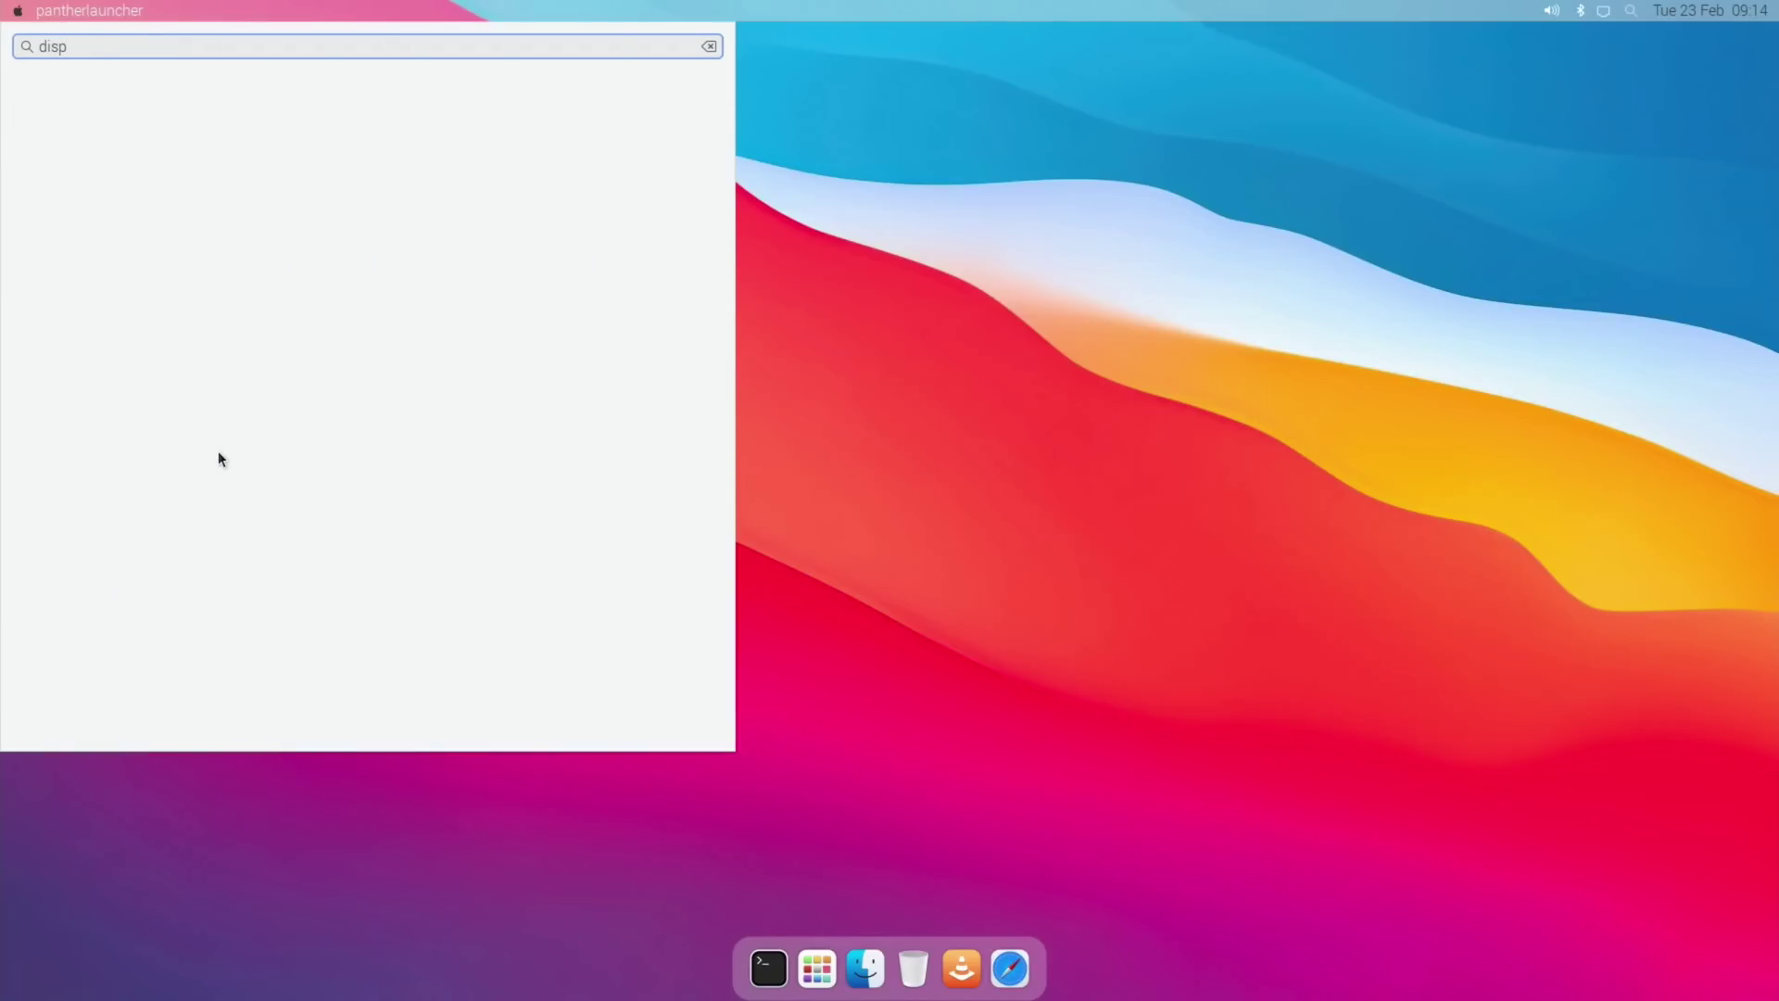
key(BackSpace)
key(BackSpace)
key(BackSpace)
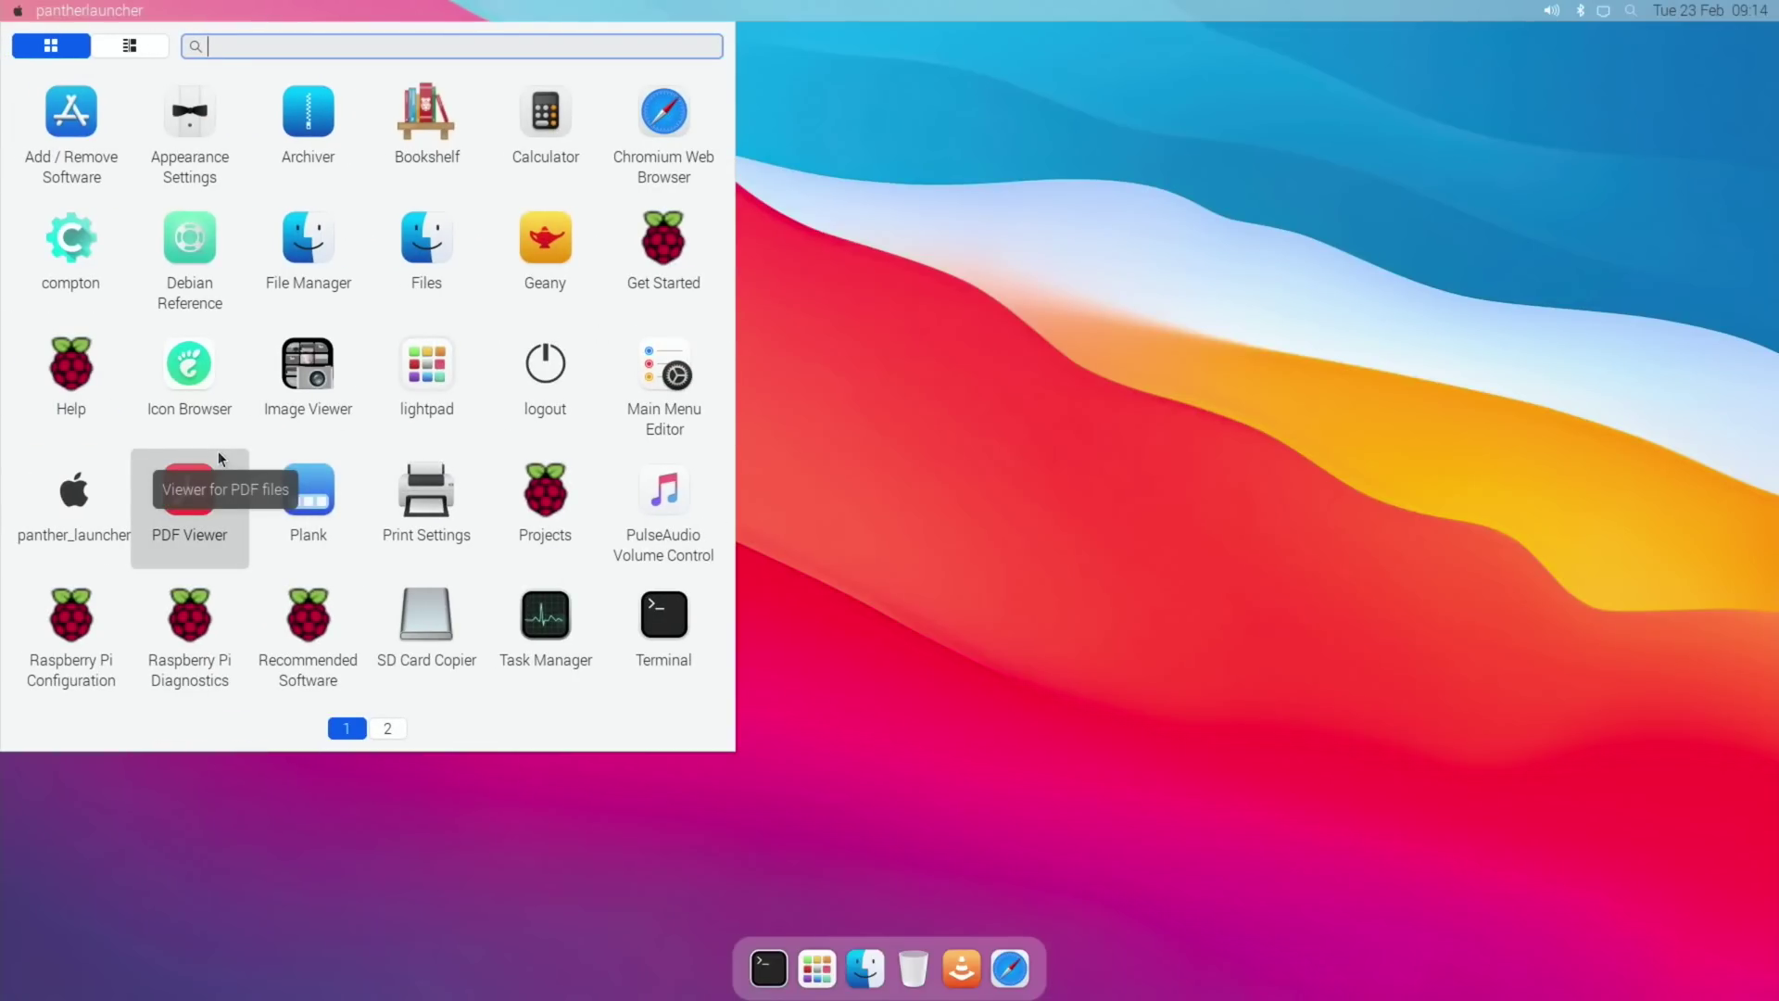
text(scree)
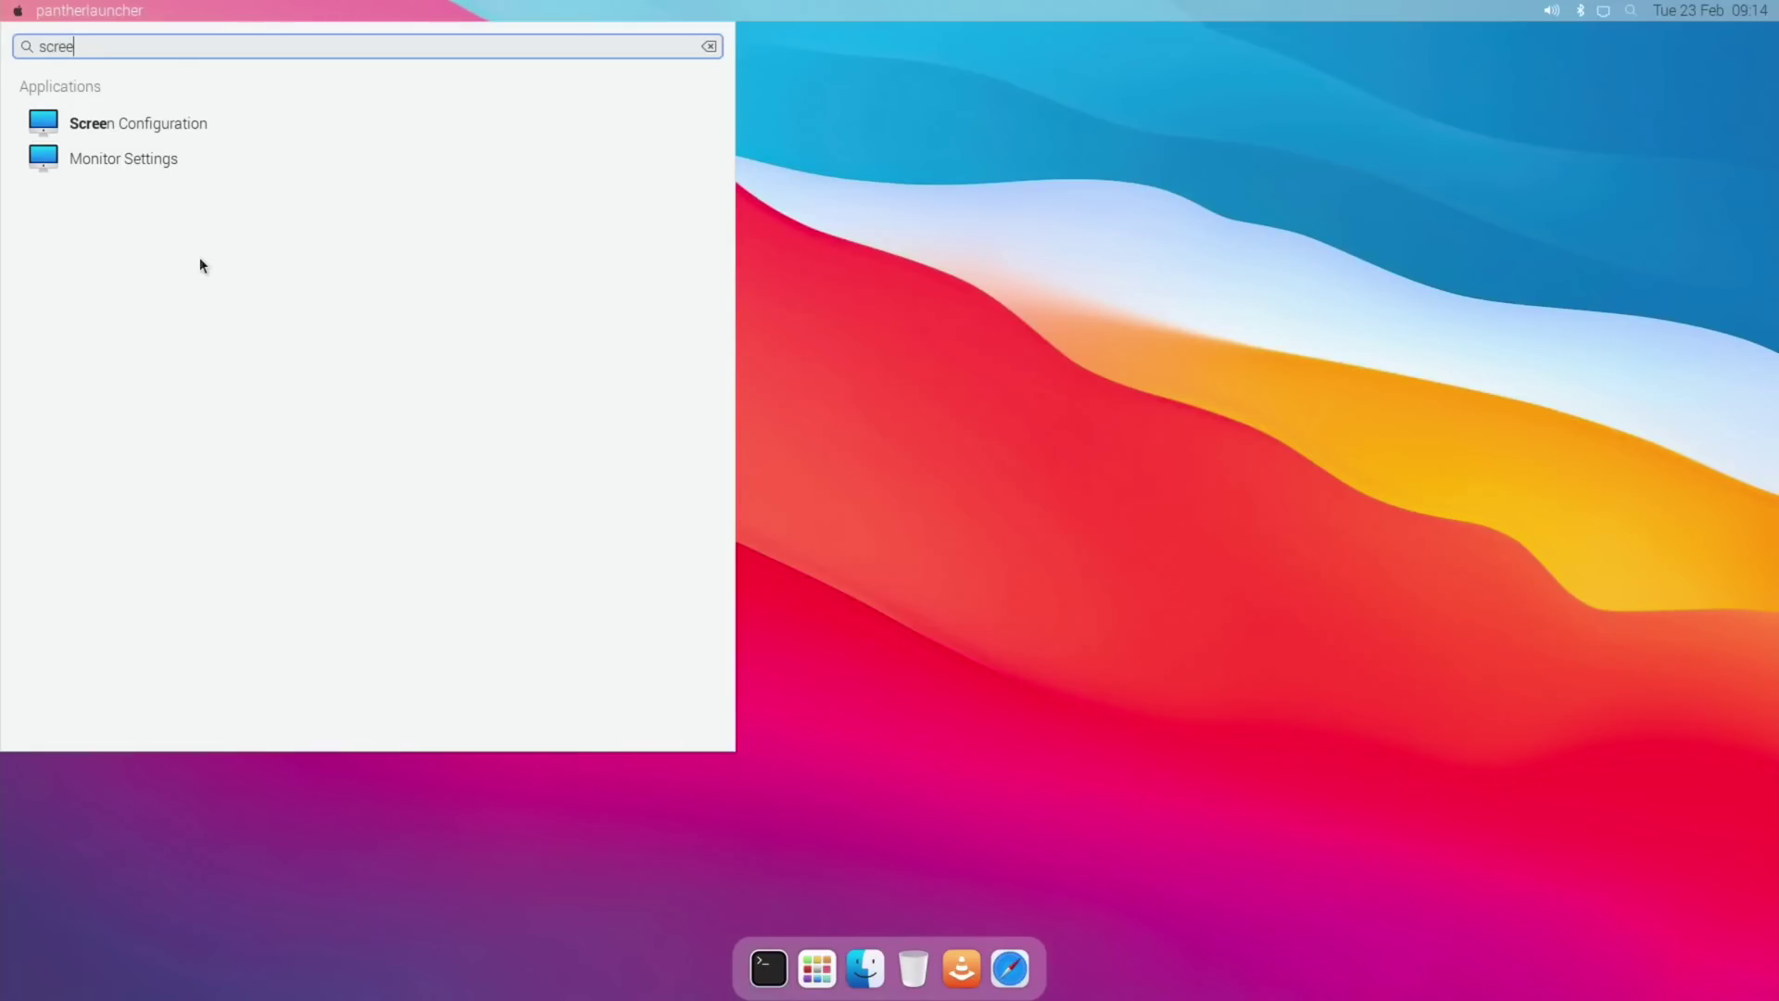
key(BackSpace)
key(BackSpace)
key(BackSpace)
key(BackSpace)
key(BackSpace)
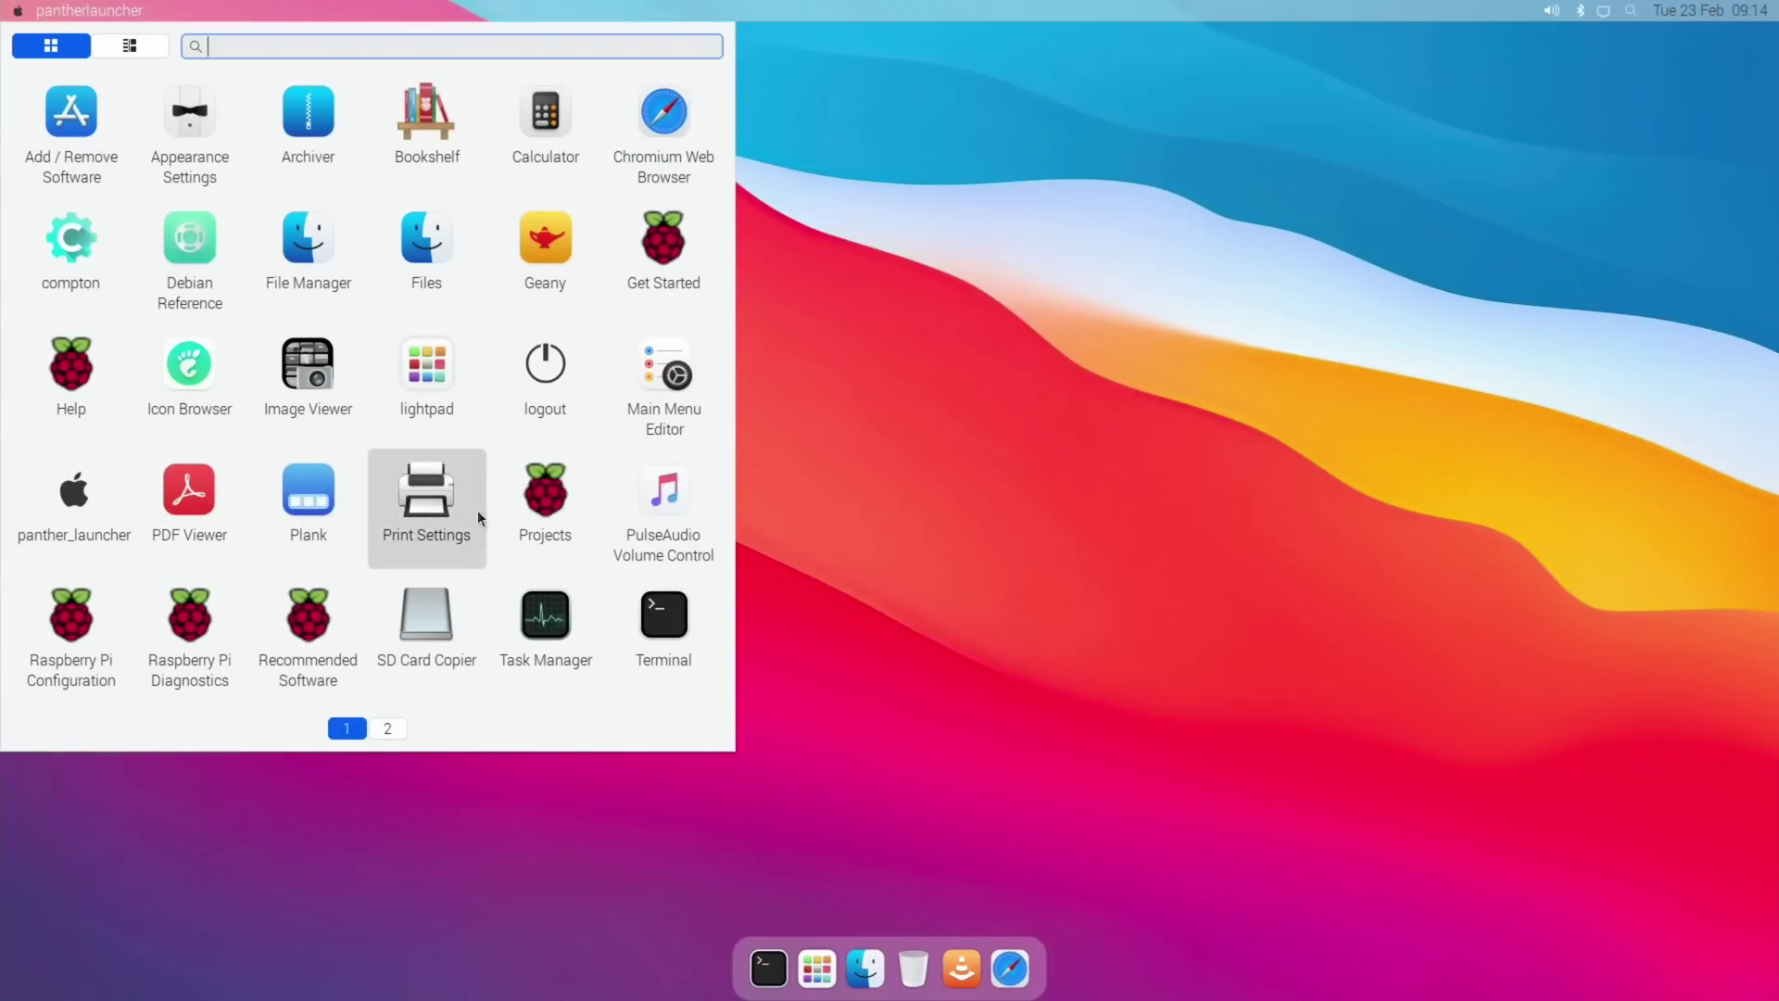
scroll(478, 515, down, 1)
scroll(478, 515, up, 1)
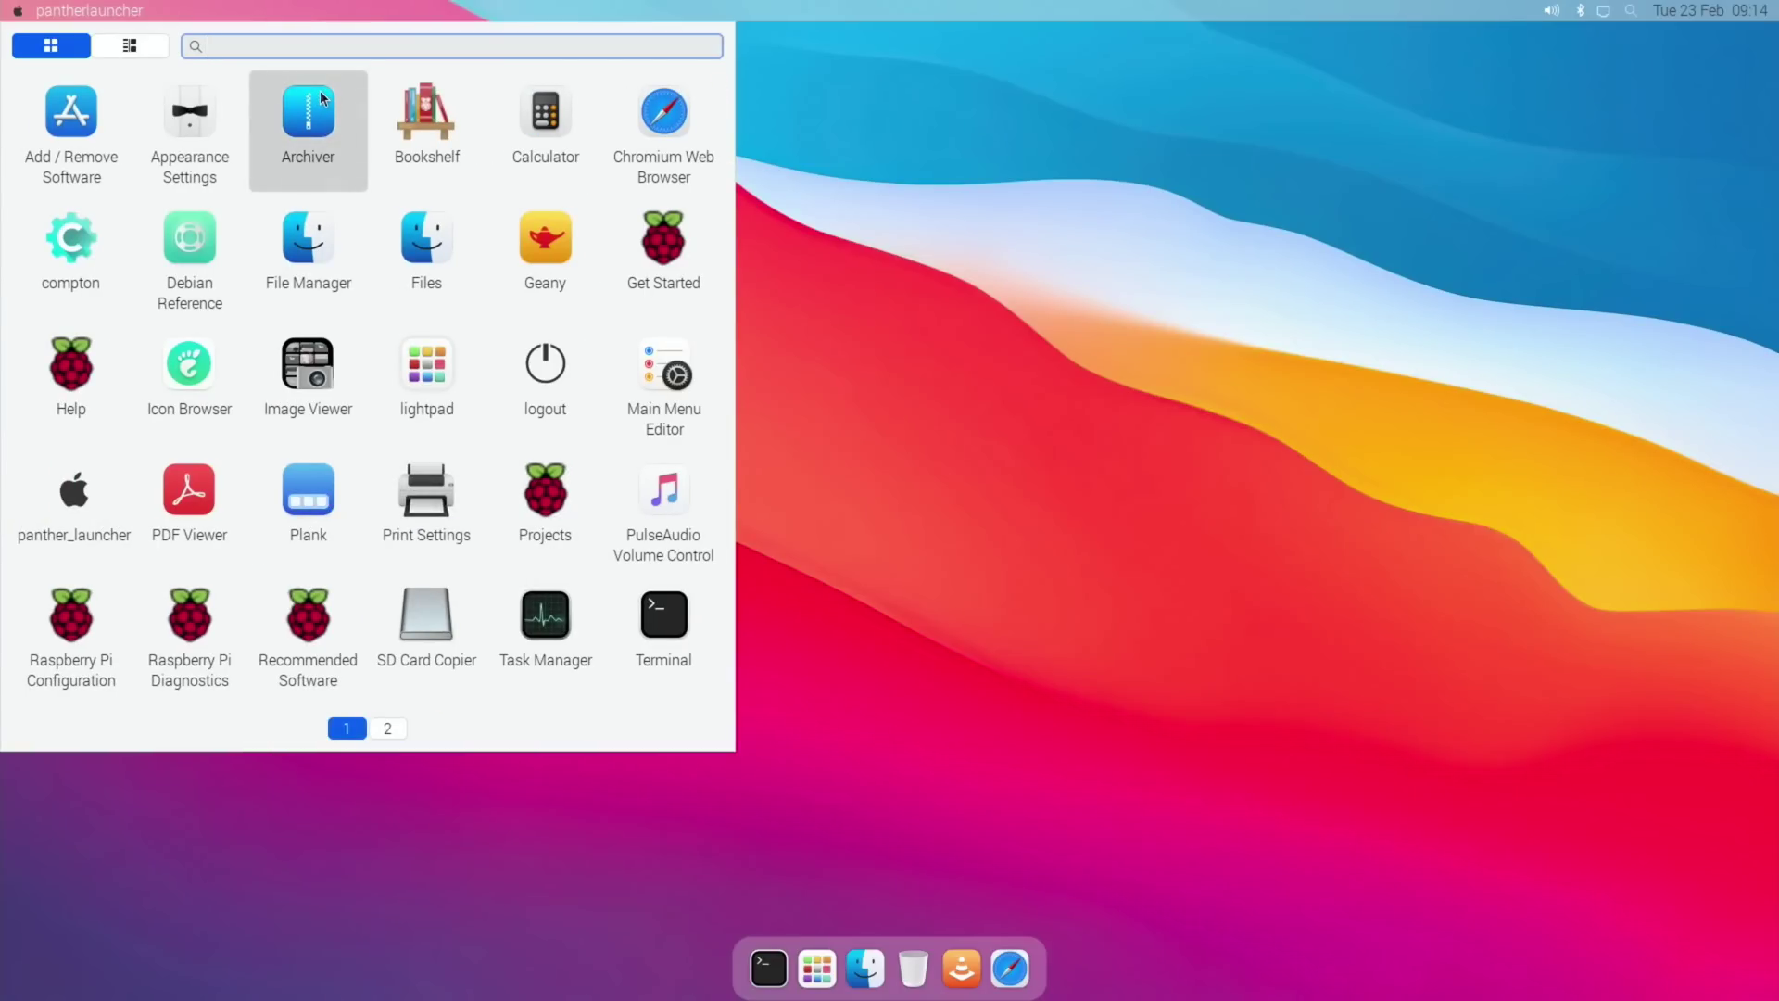
text(sett)
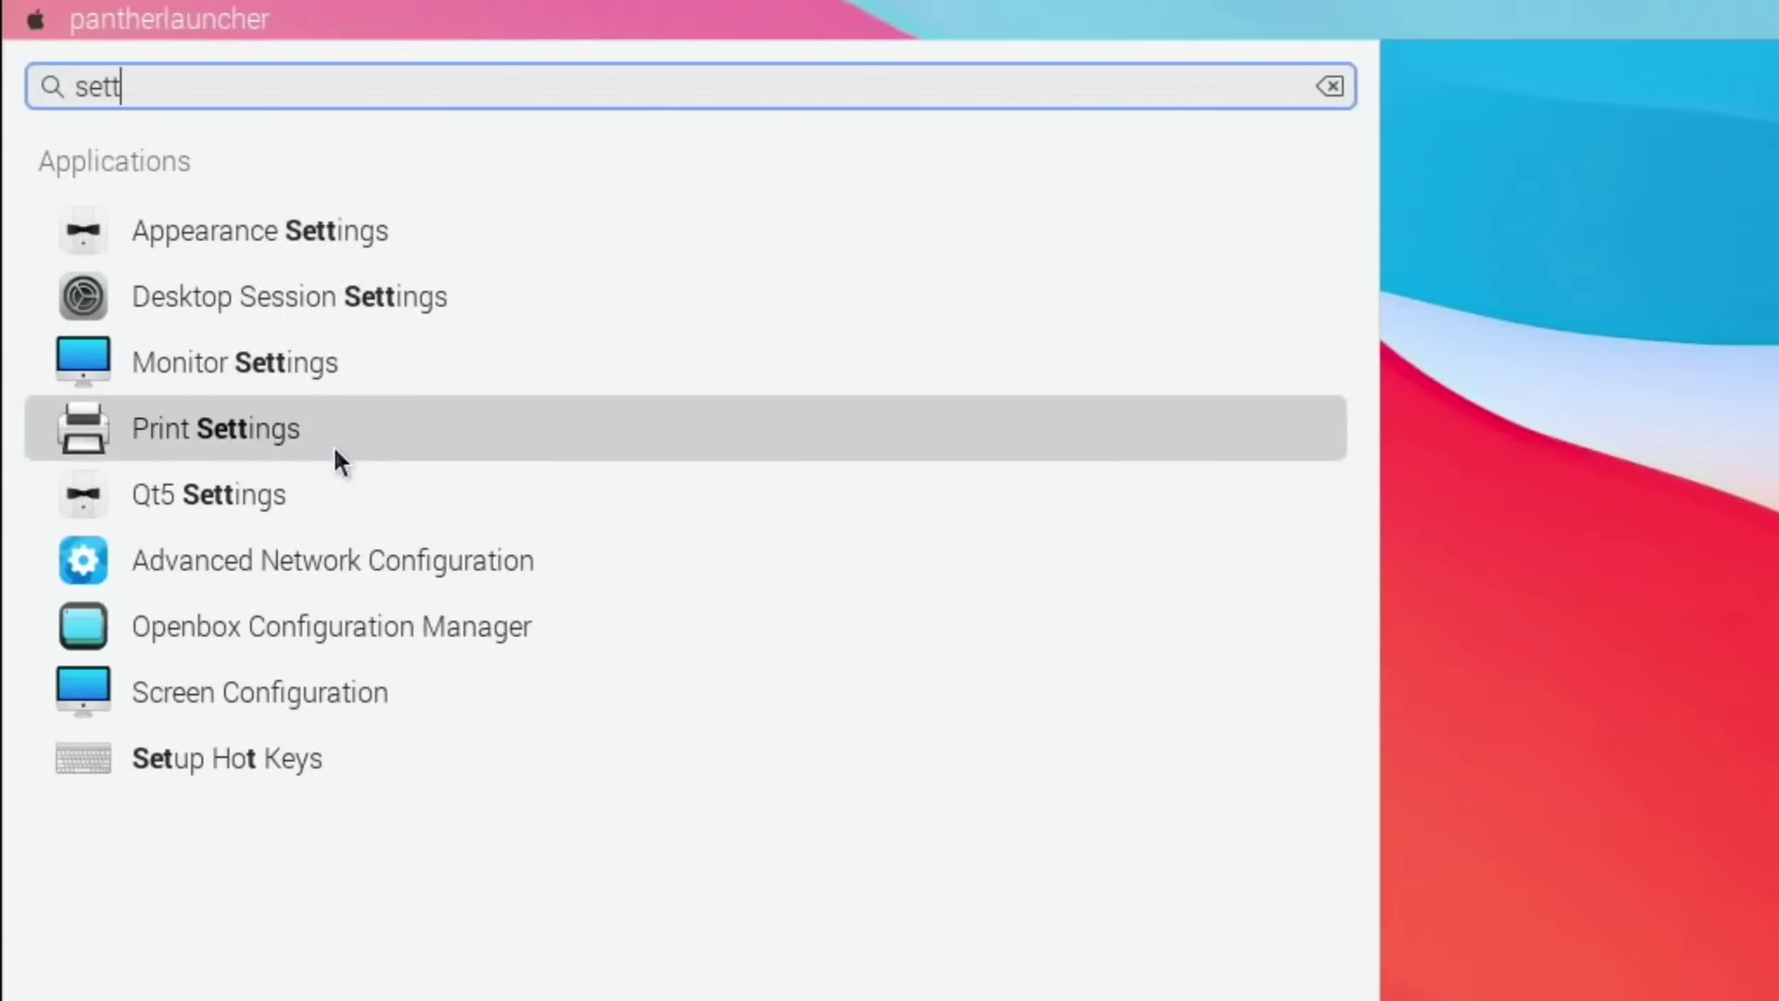
click(1715, 541)
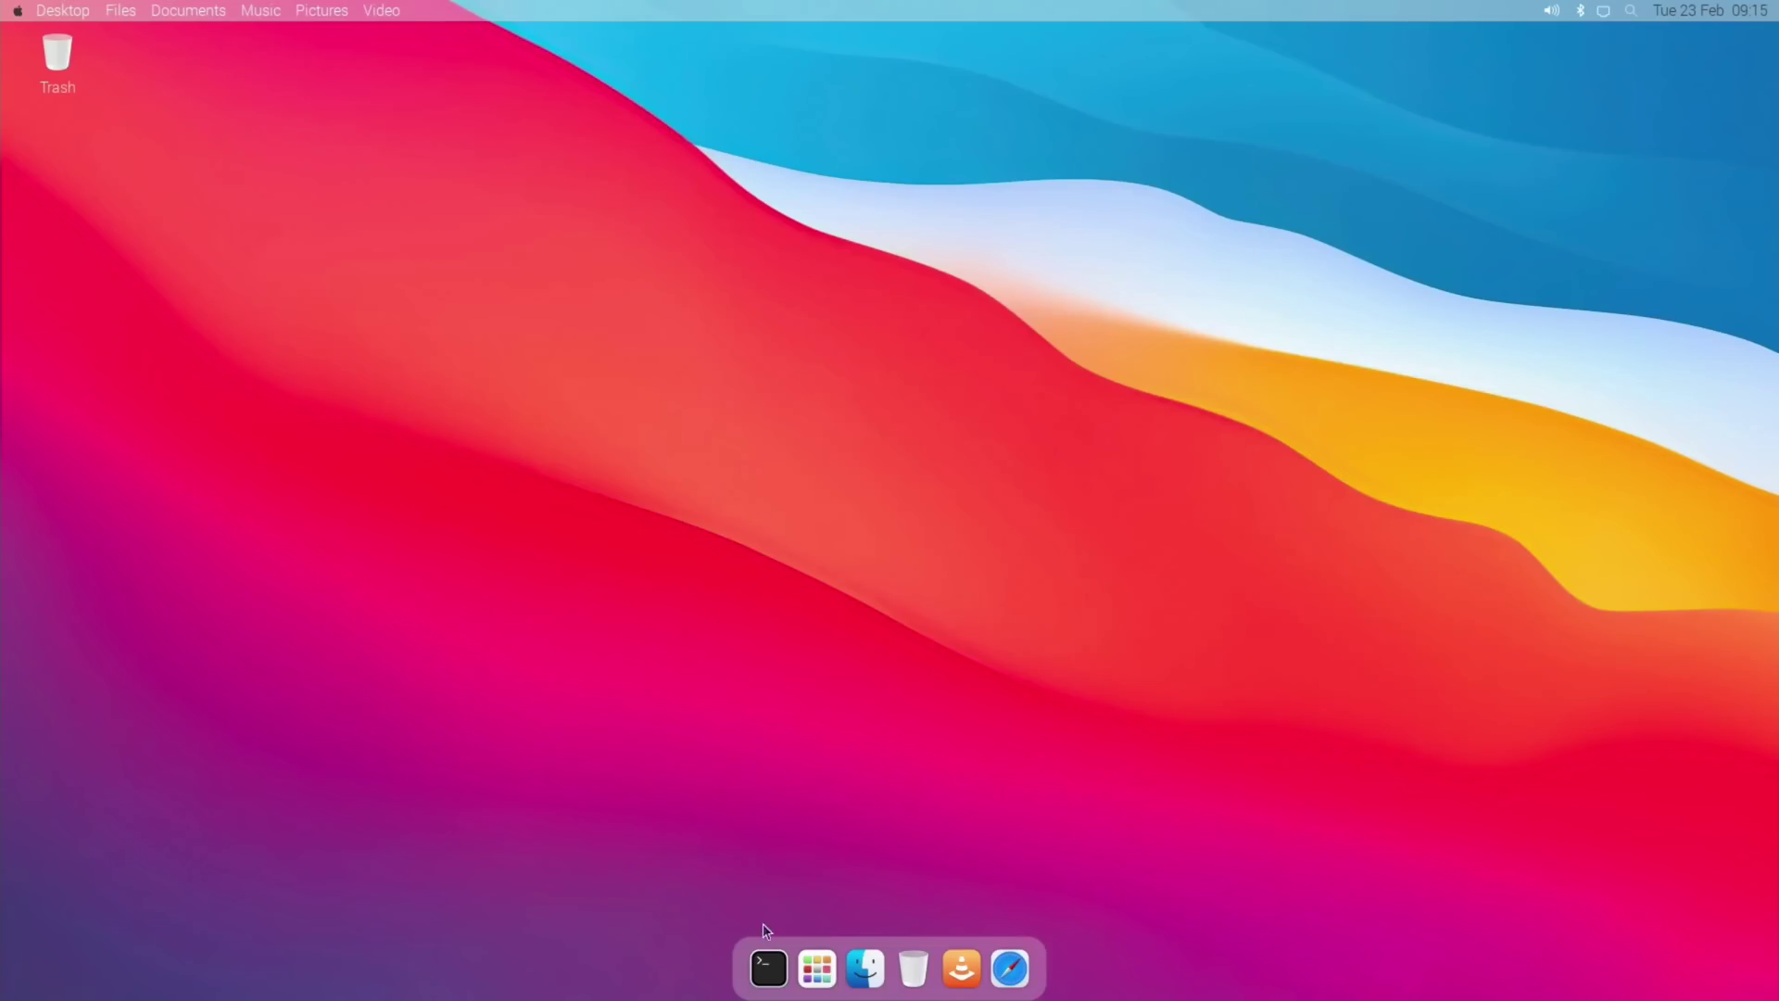
- Open Lightpad from the dock, scroll its pages, and filter apps by searching 'scree'
click(816, 969)
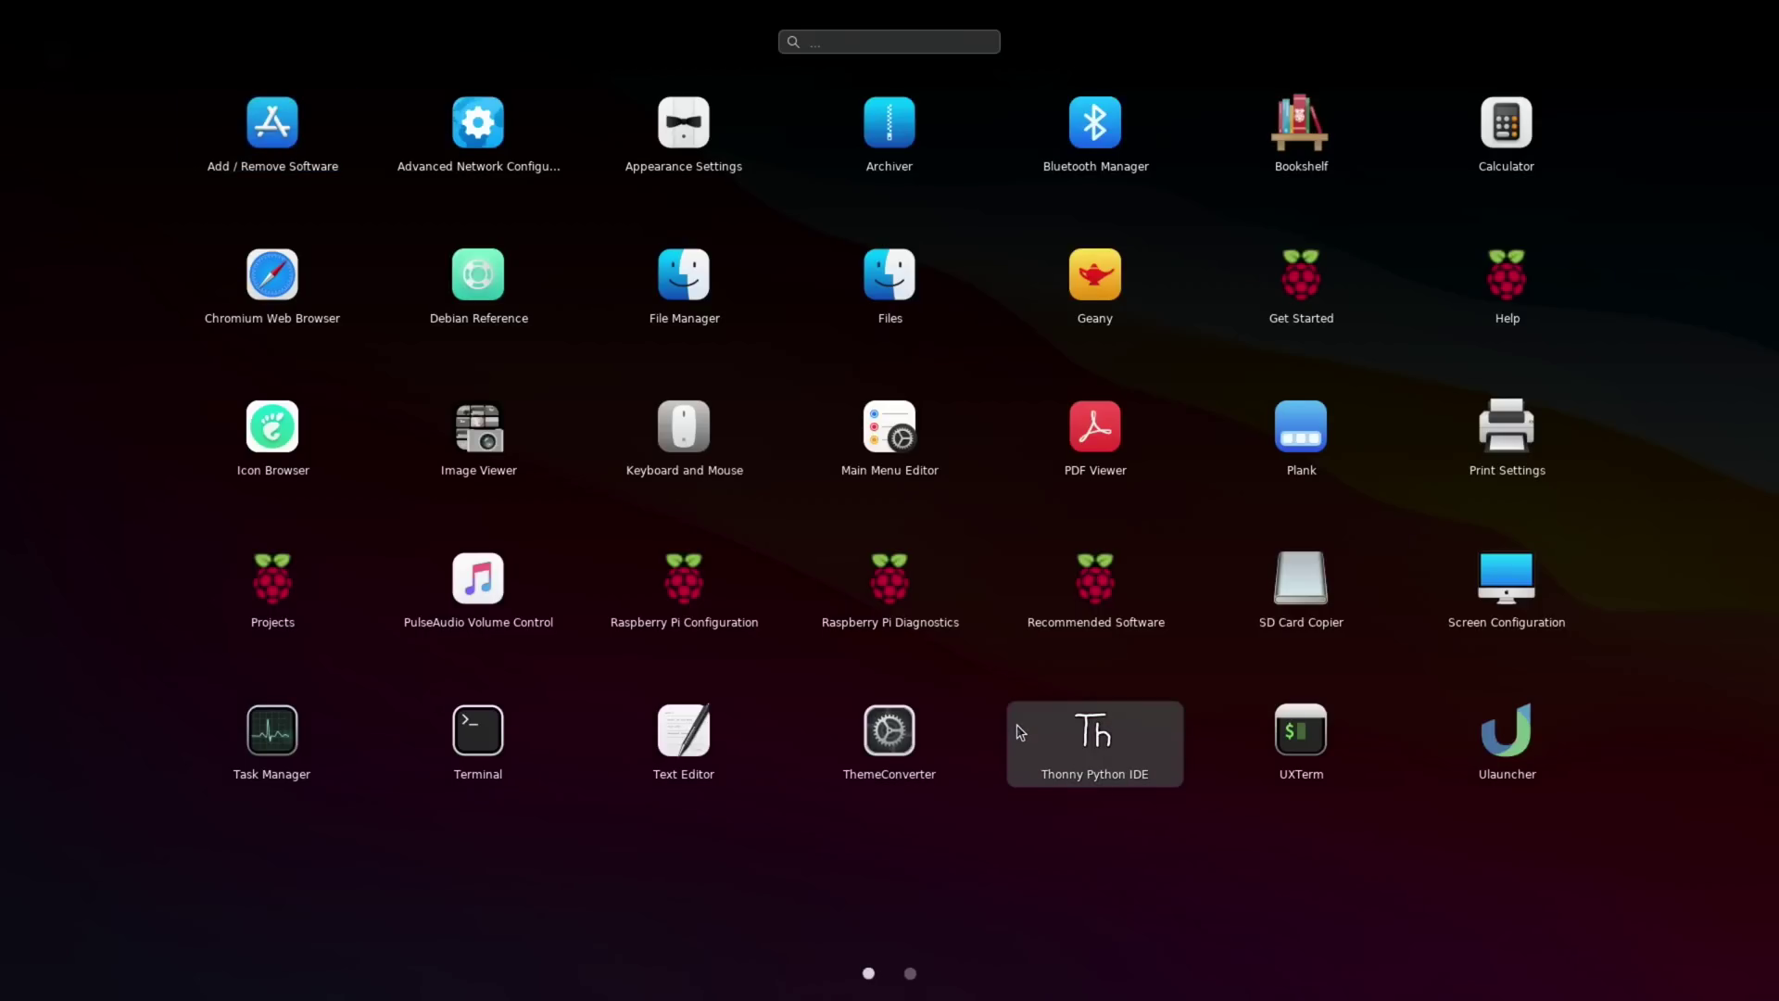
scroll(1021, 733, down, 1)
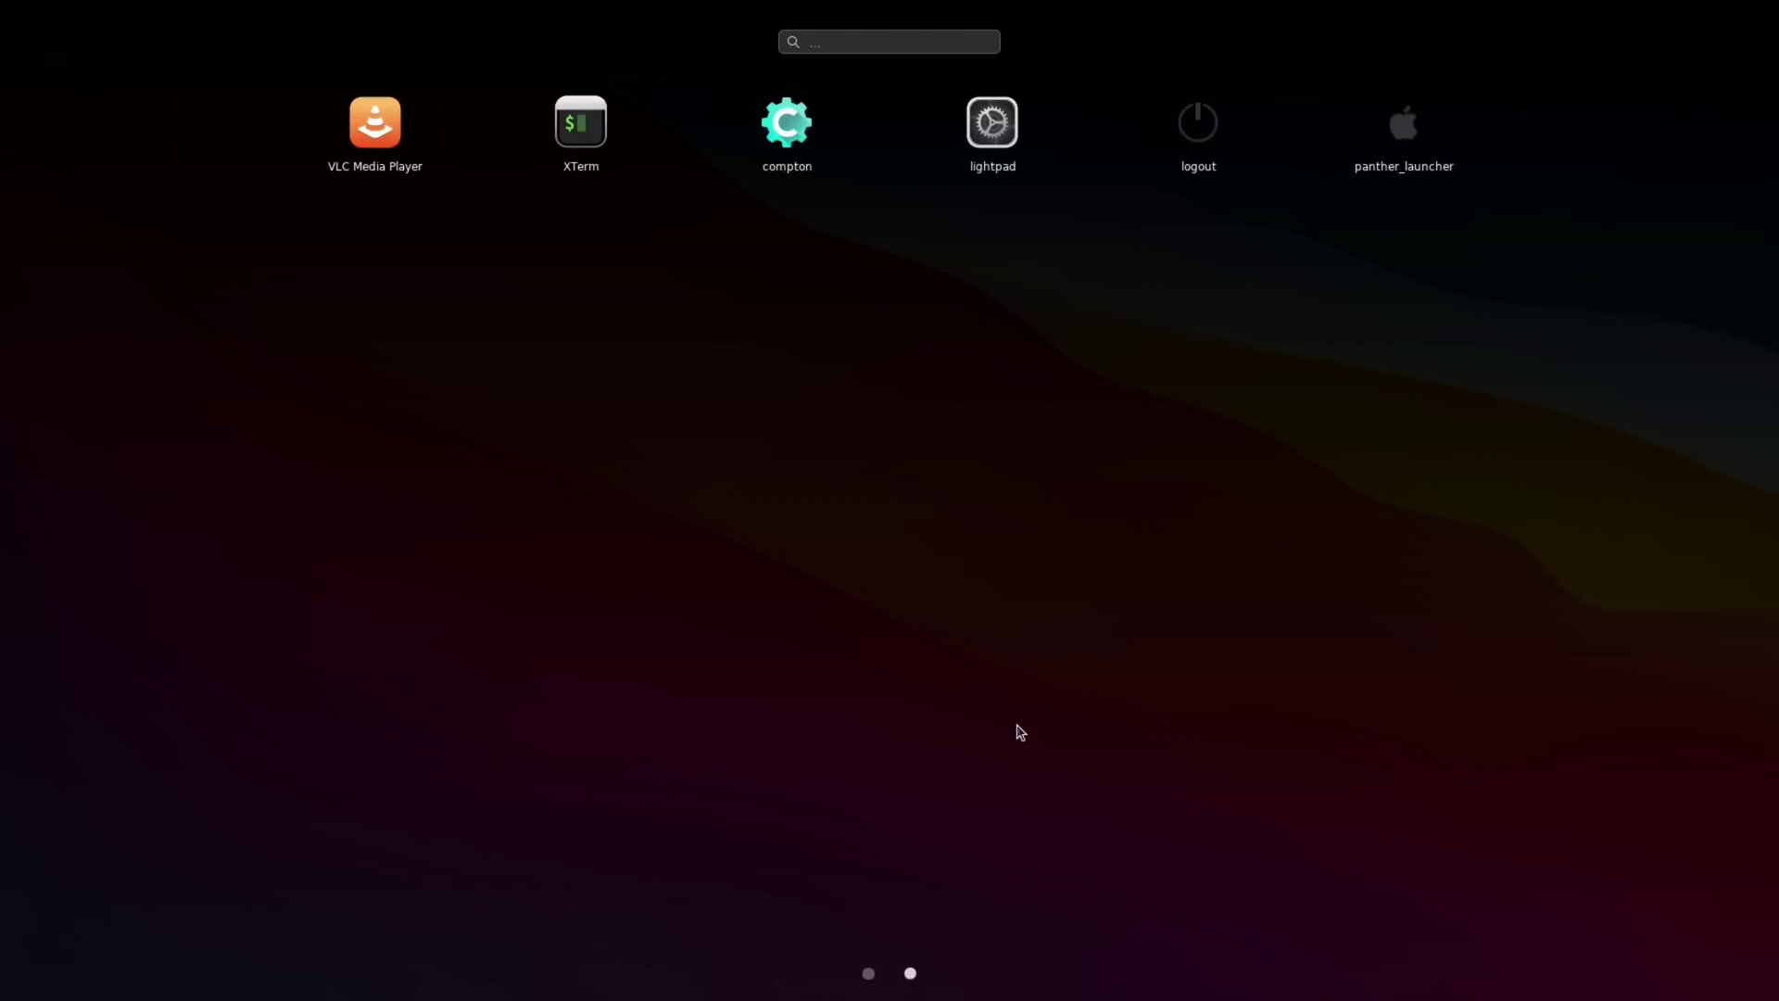
scroll(1021, 732, up, 1)
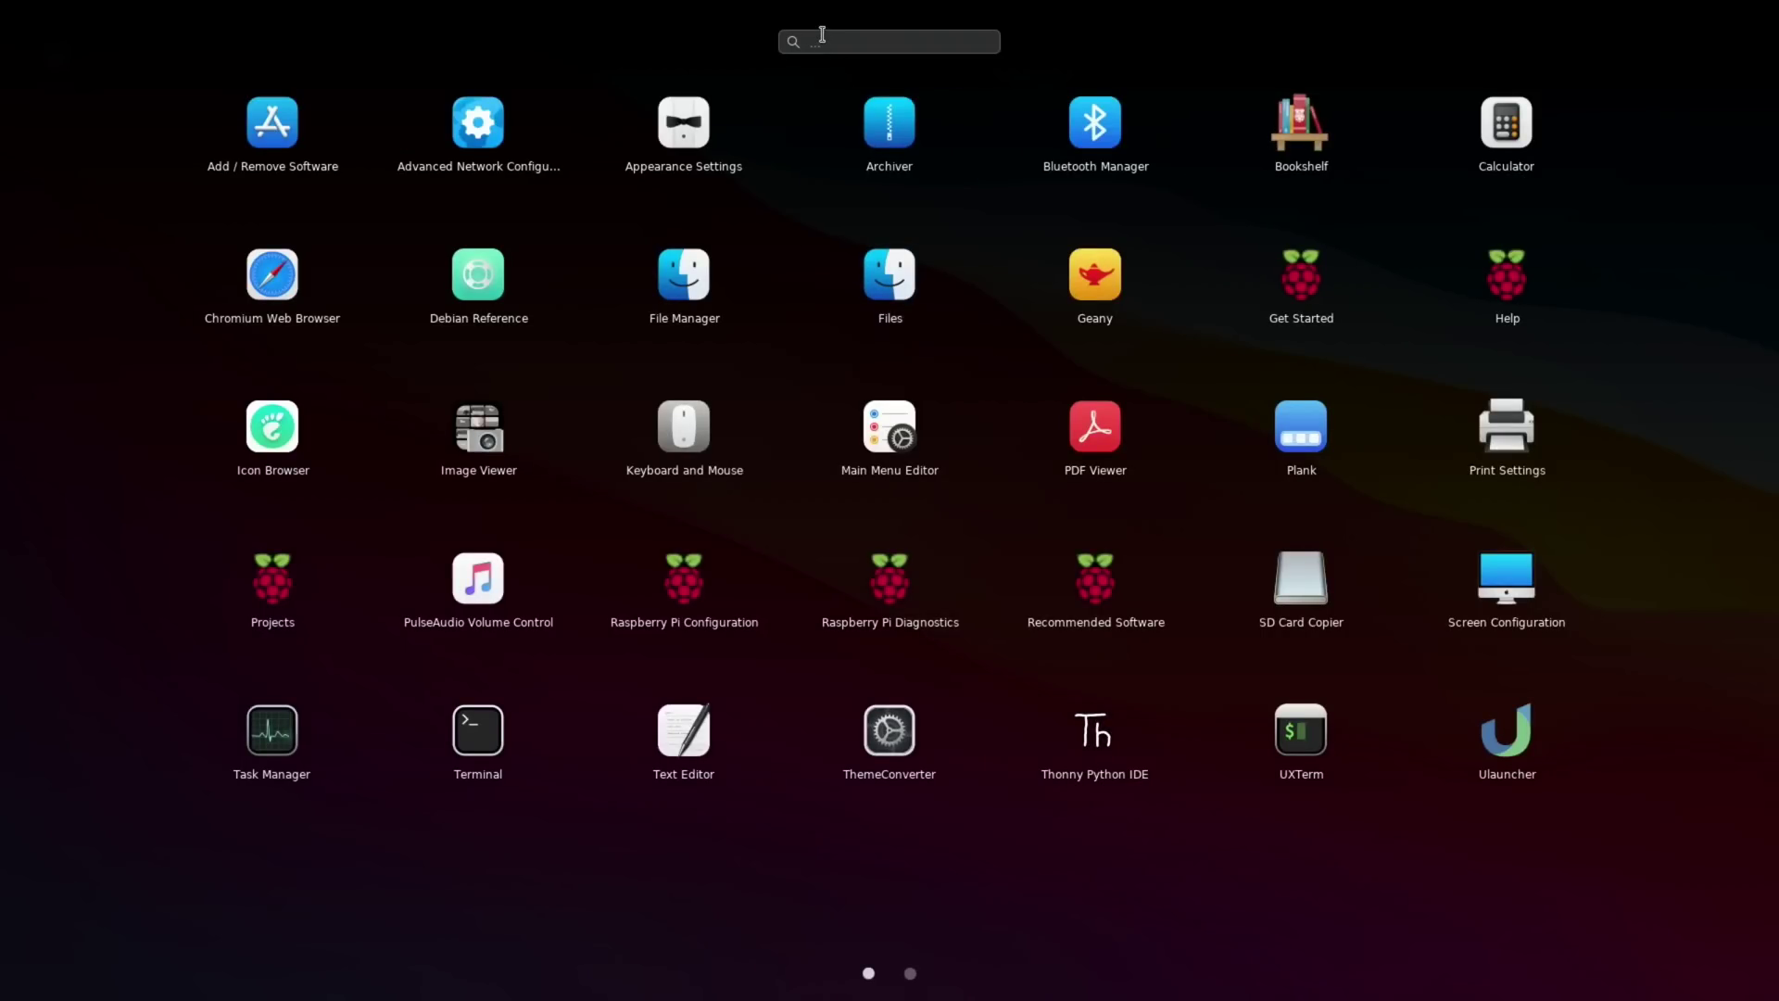
text(scree)
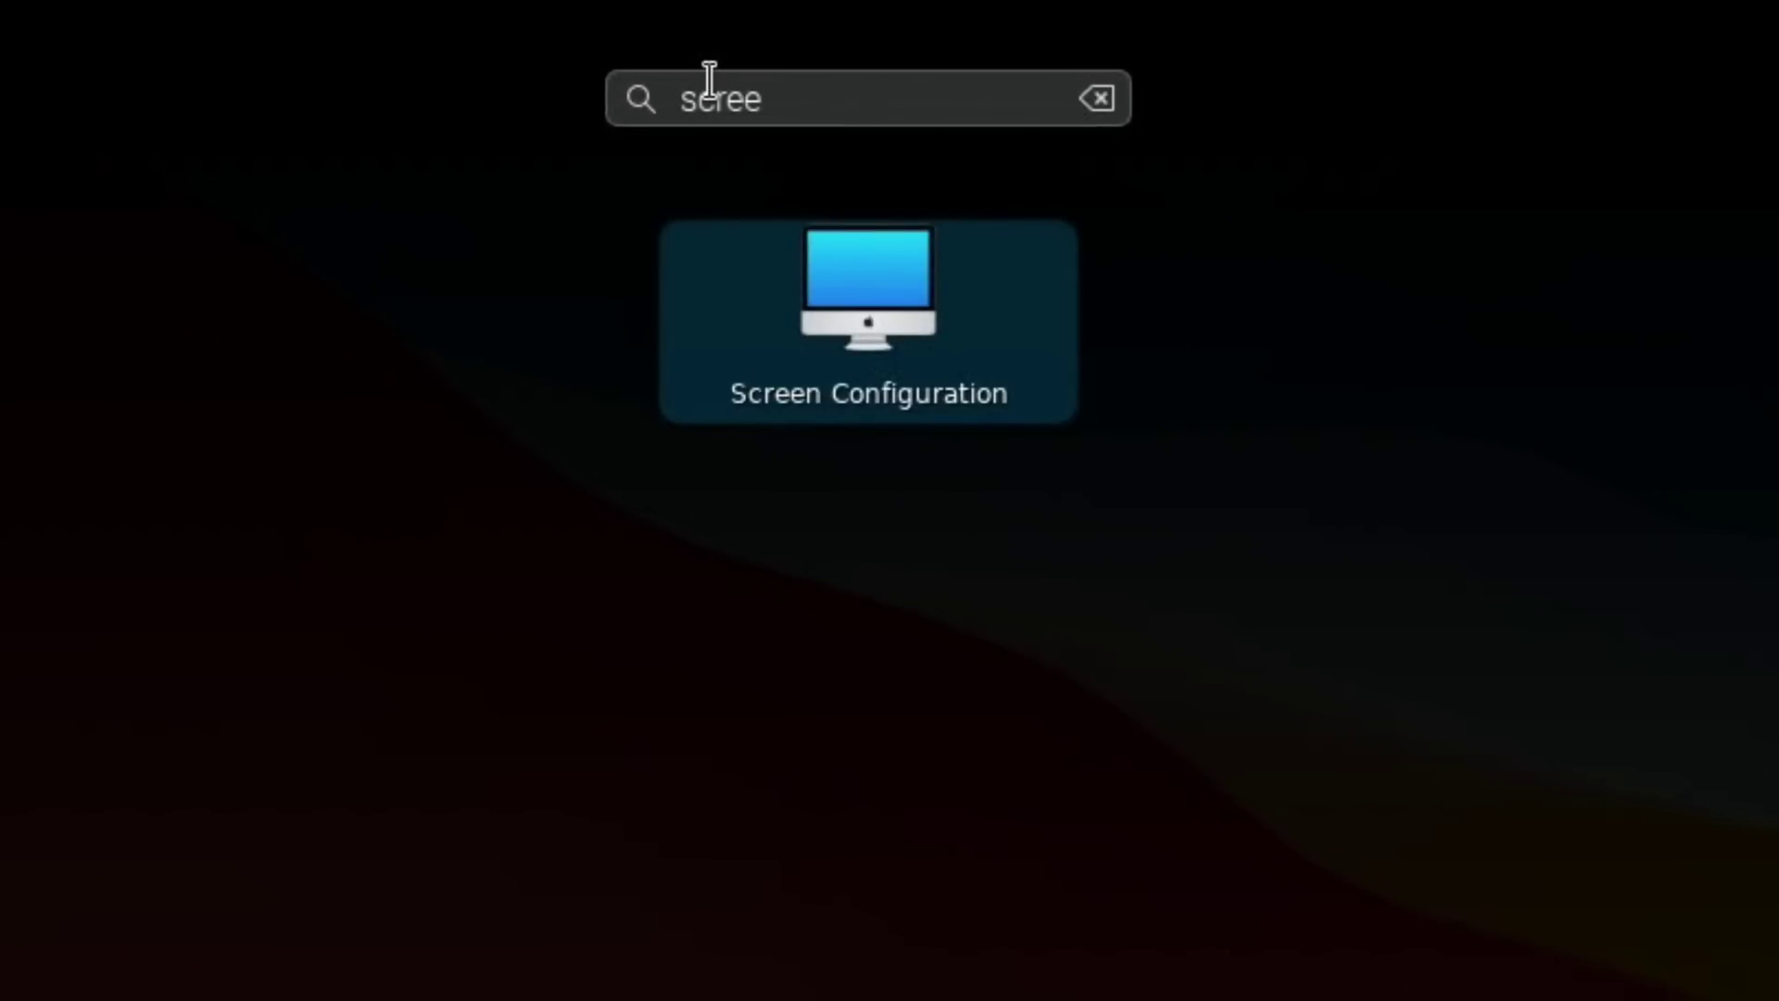
key(BackSpace)
key(BackSpace)
key(BackSpace)
key(BackSpace)
key(BackSpace)
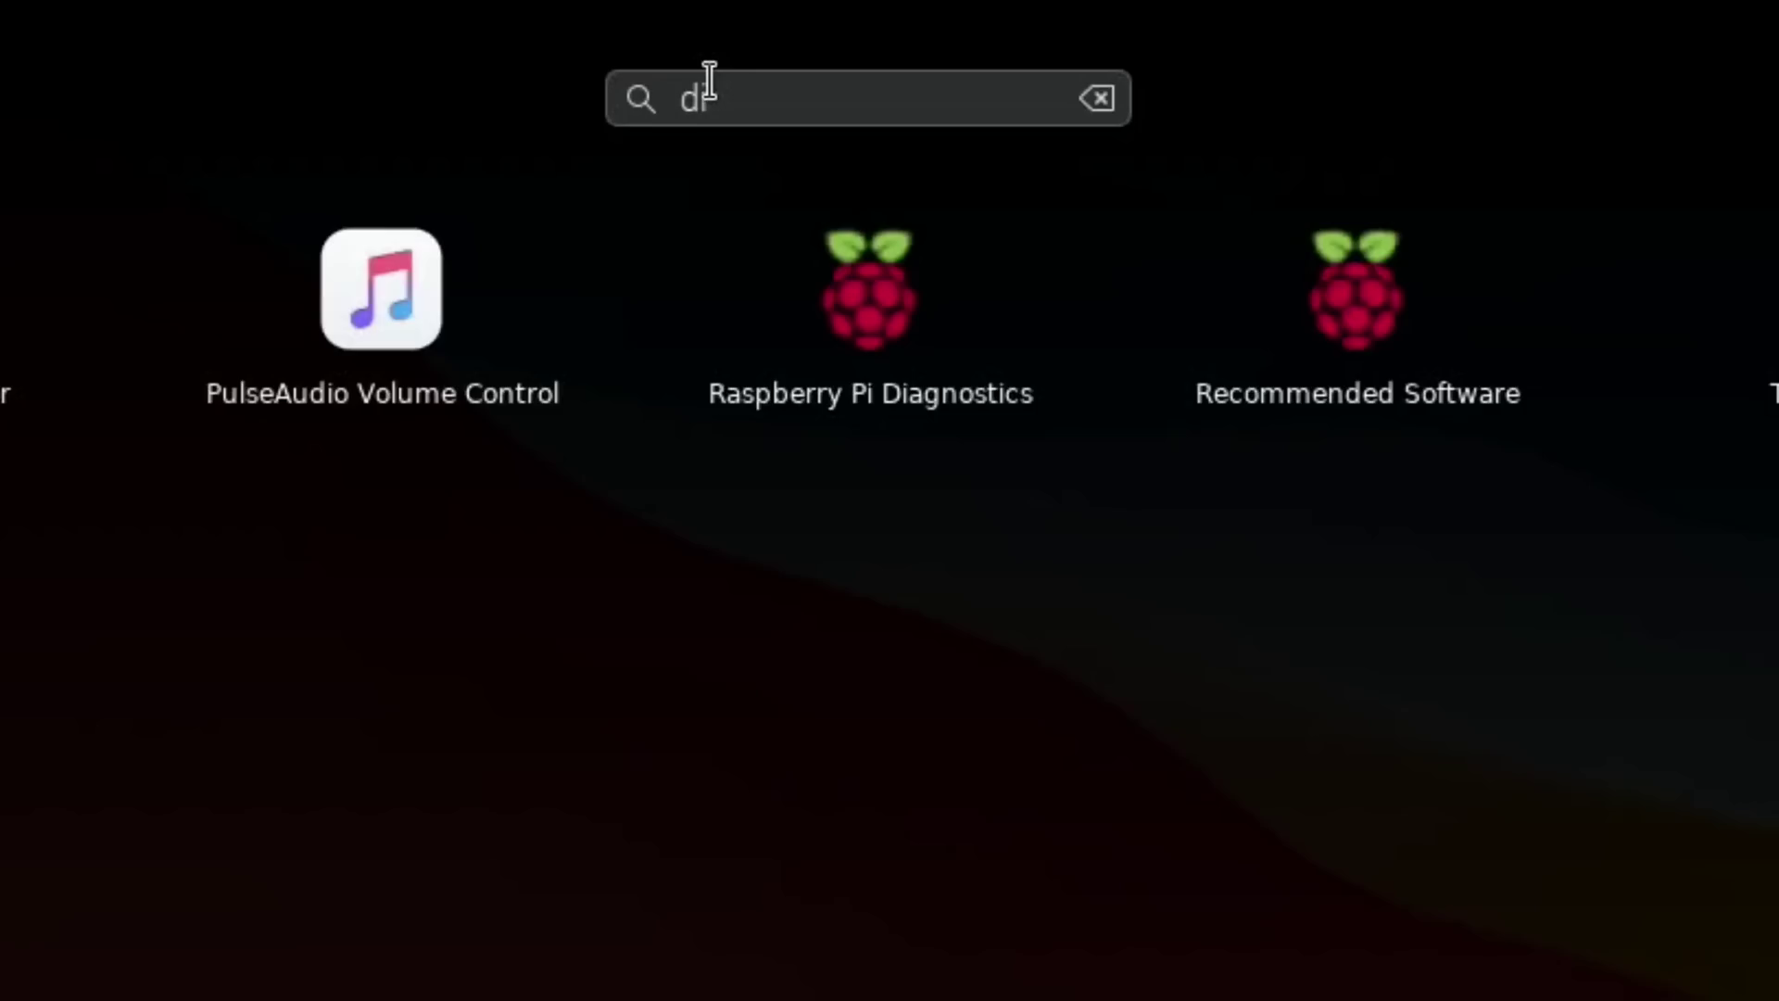
key(BackSpace)
key(BackSpace)
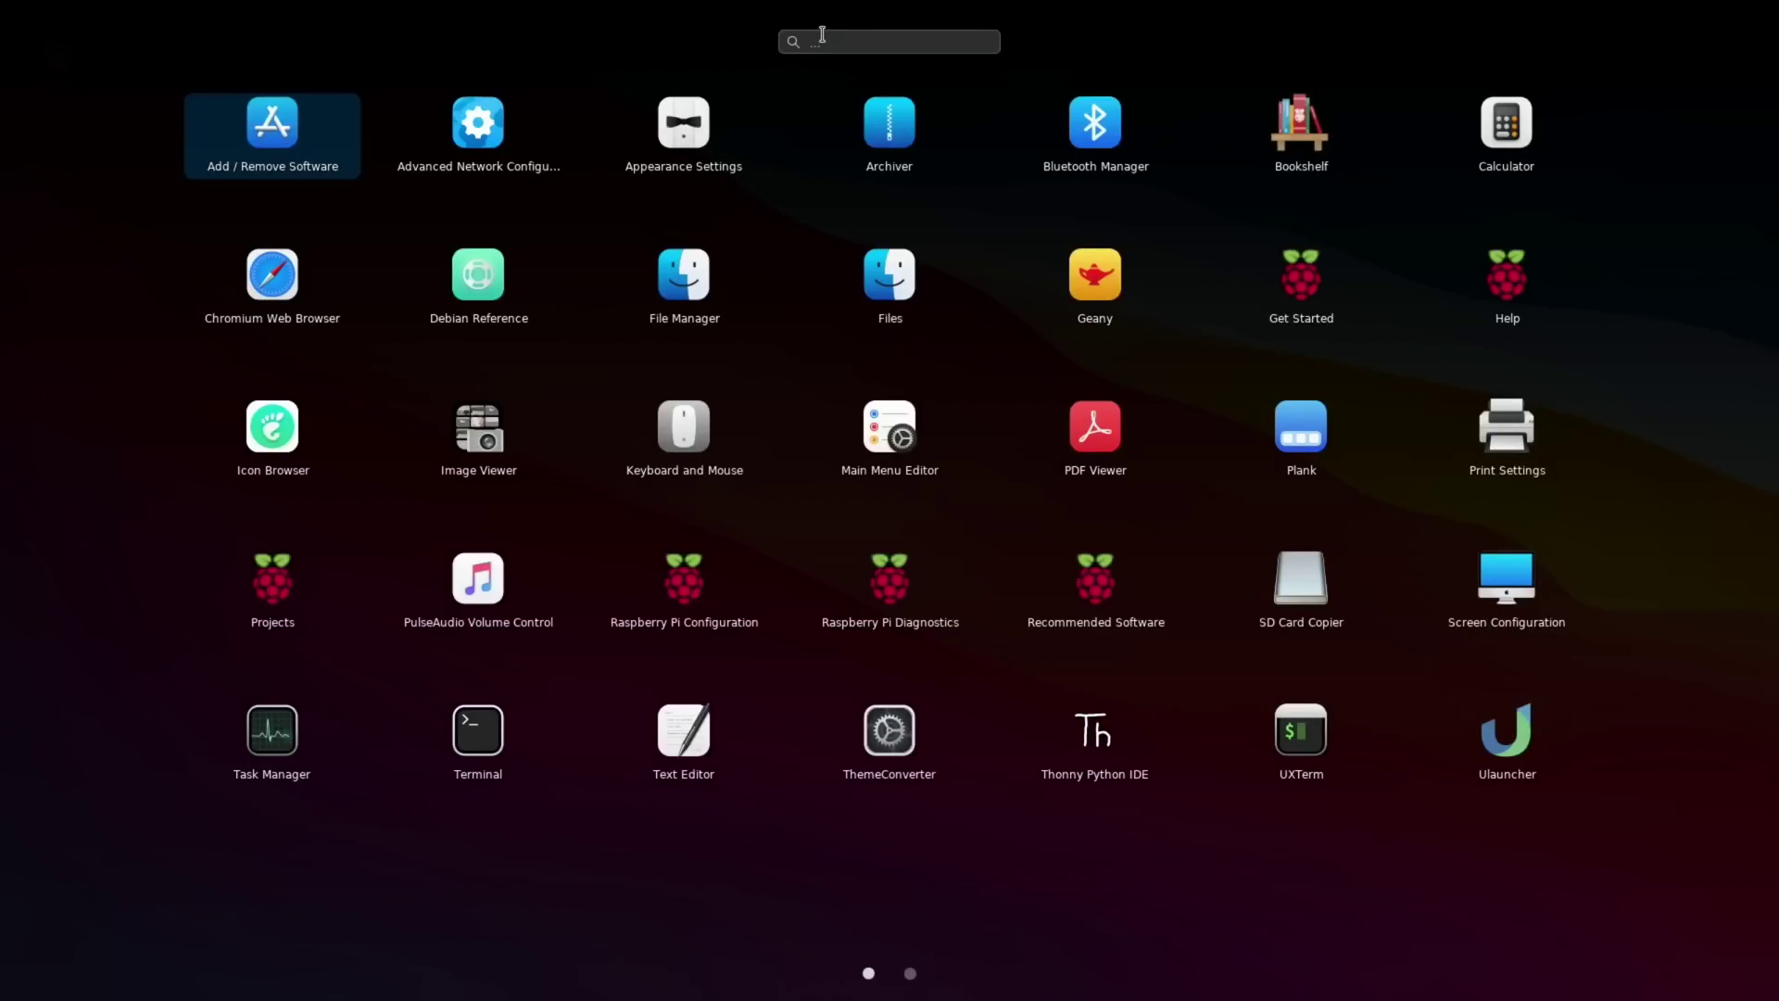
- Open Appearance Settings' picture chooser at the pi home folder, and launch Files from the dock
click(664, 130)
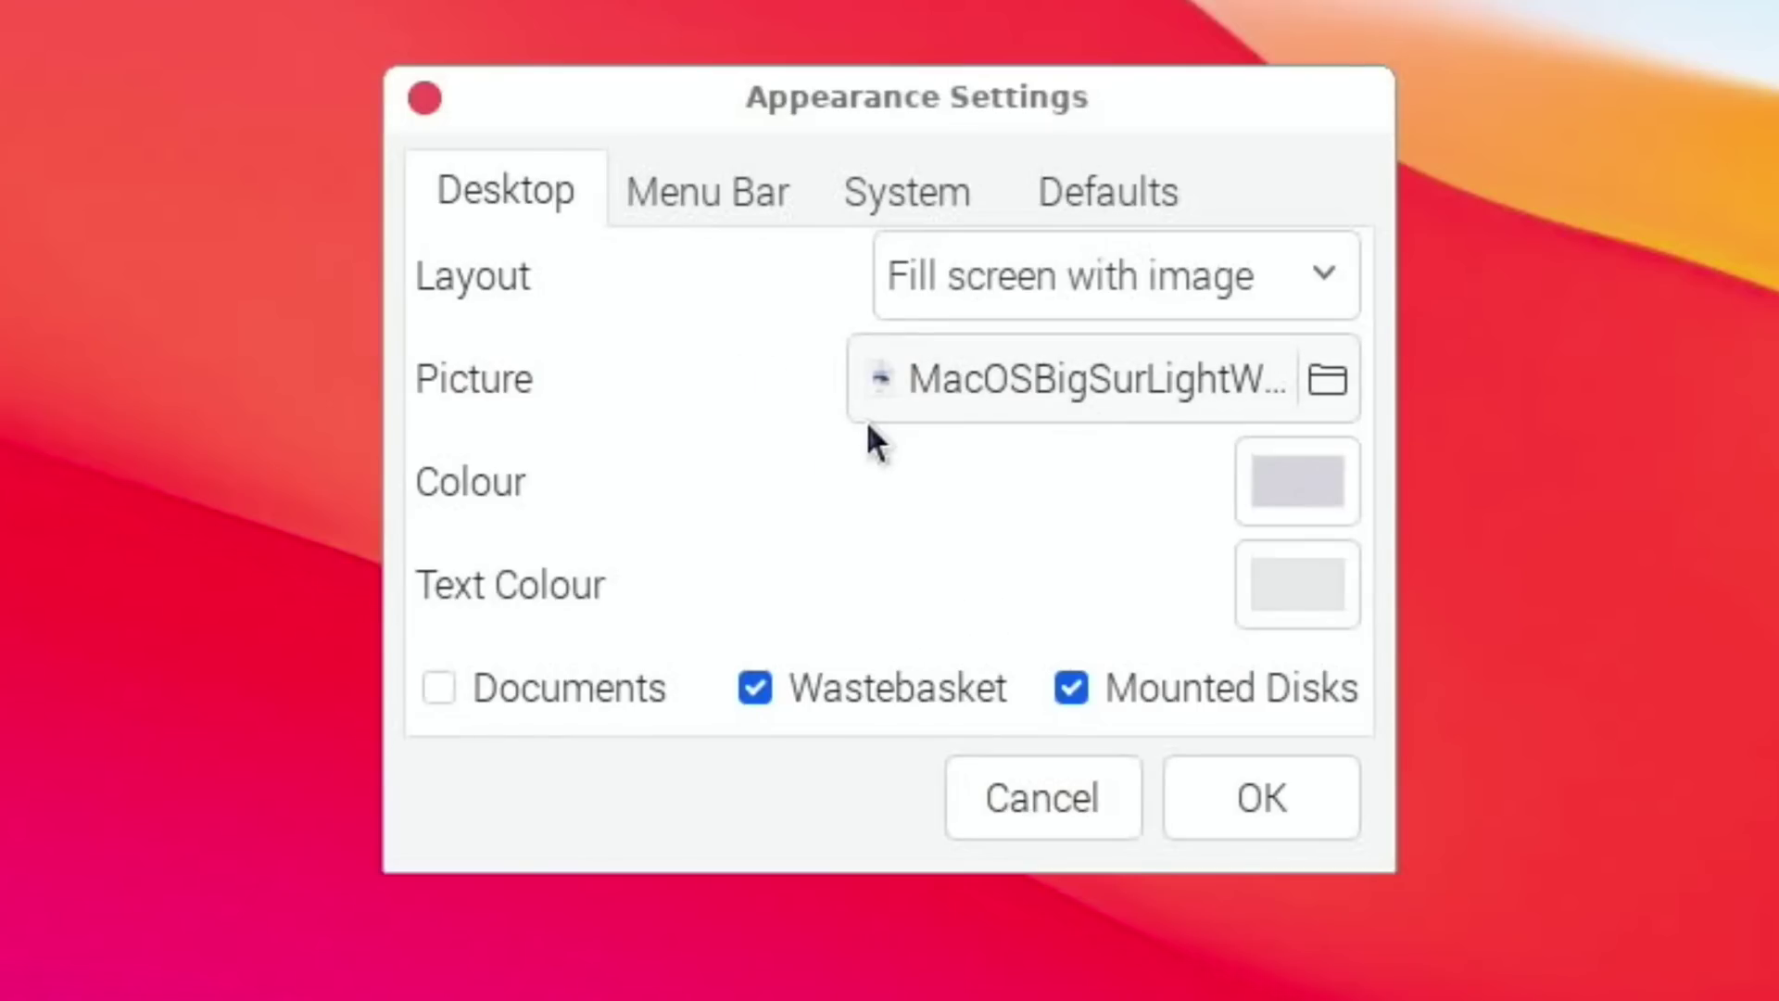
click(995, 380)
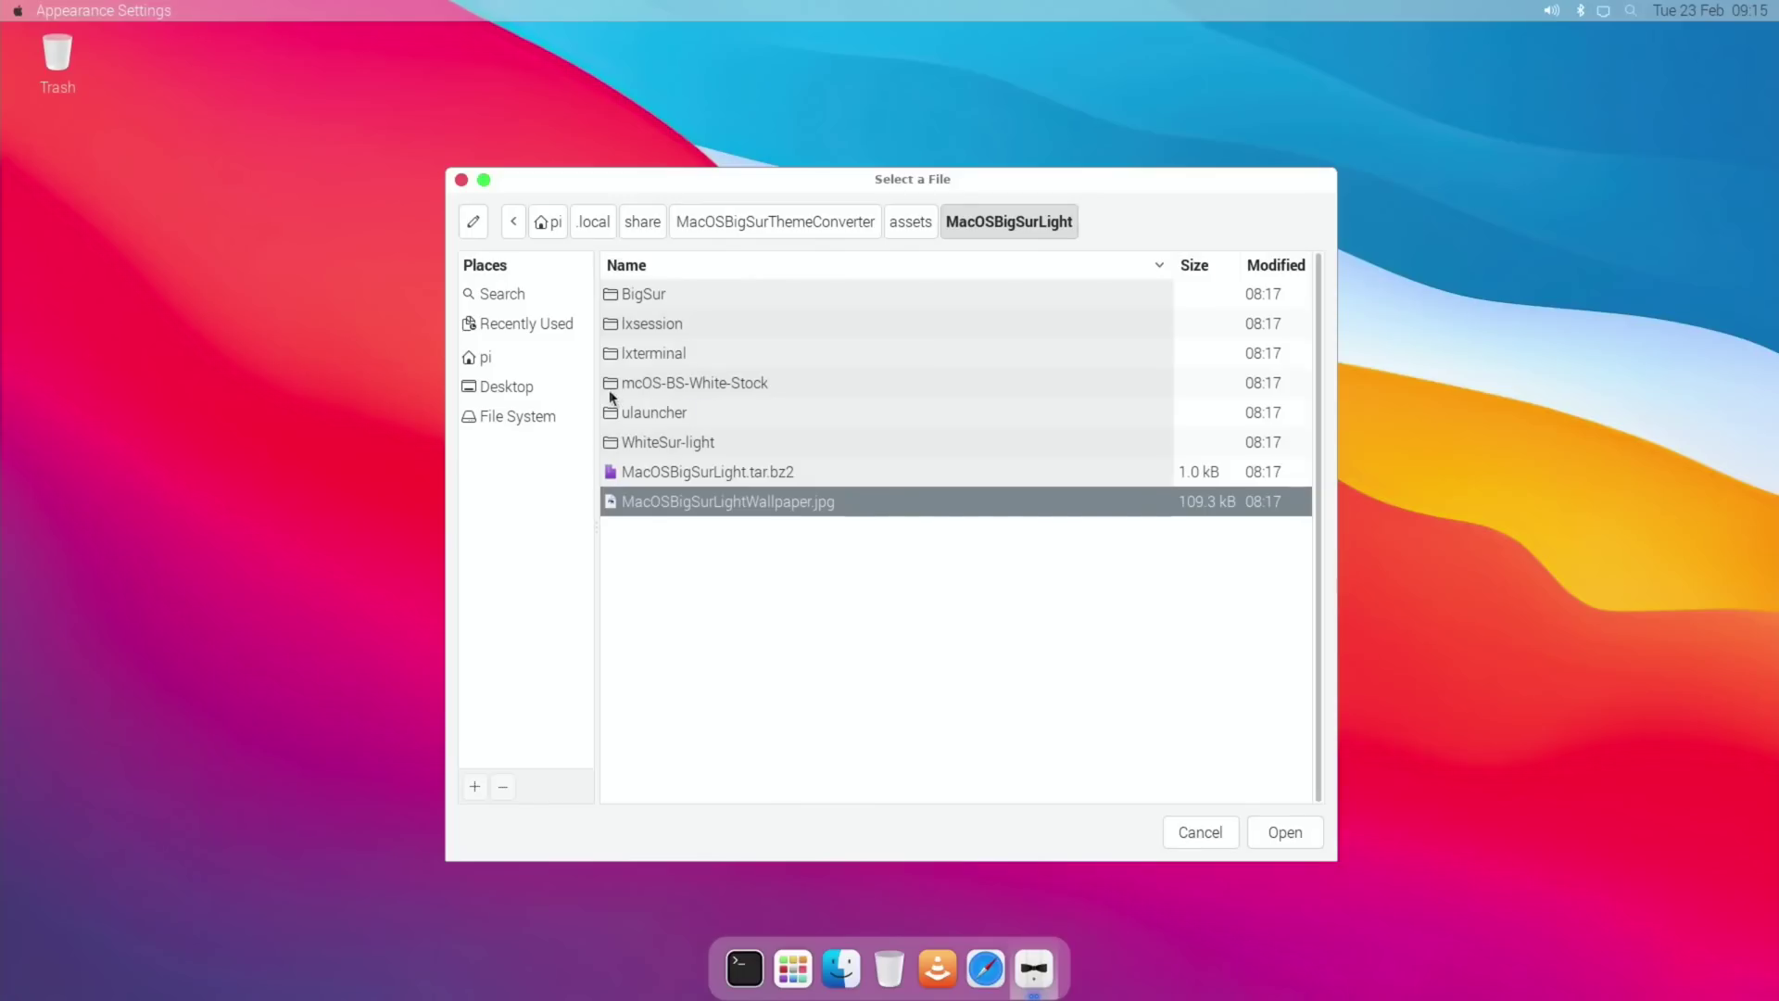
click(515, 365)
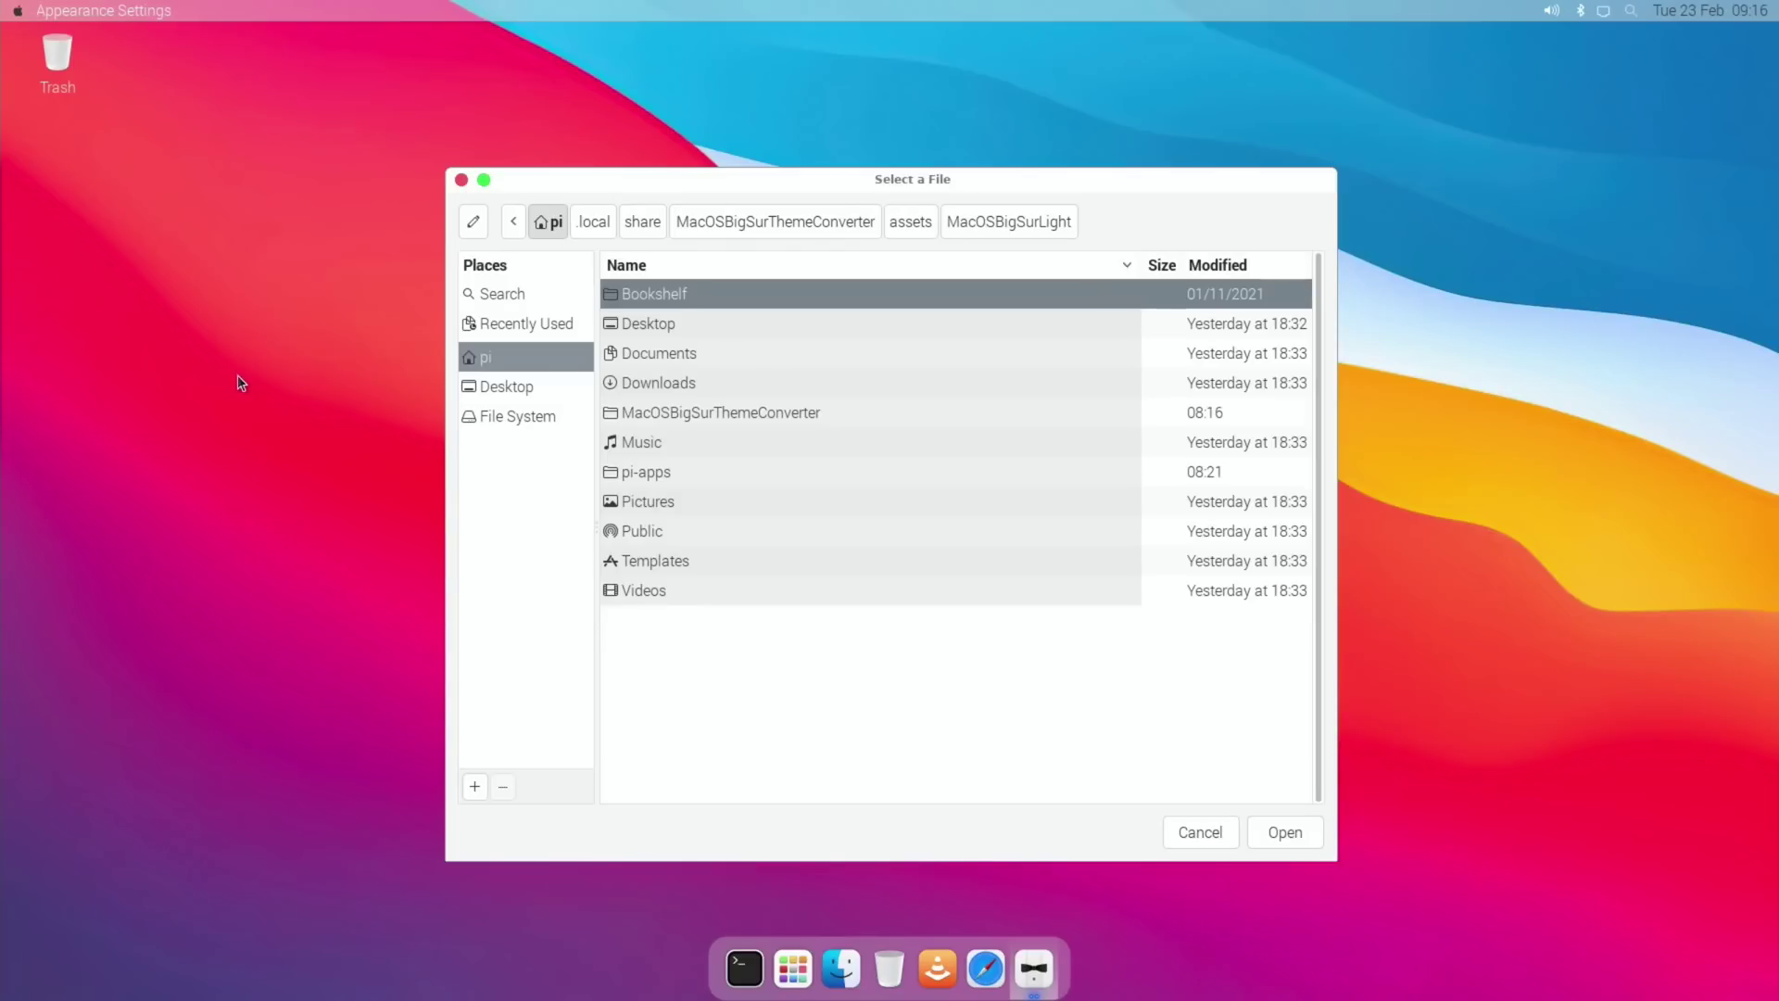
click(841, 968)
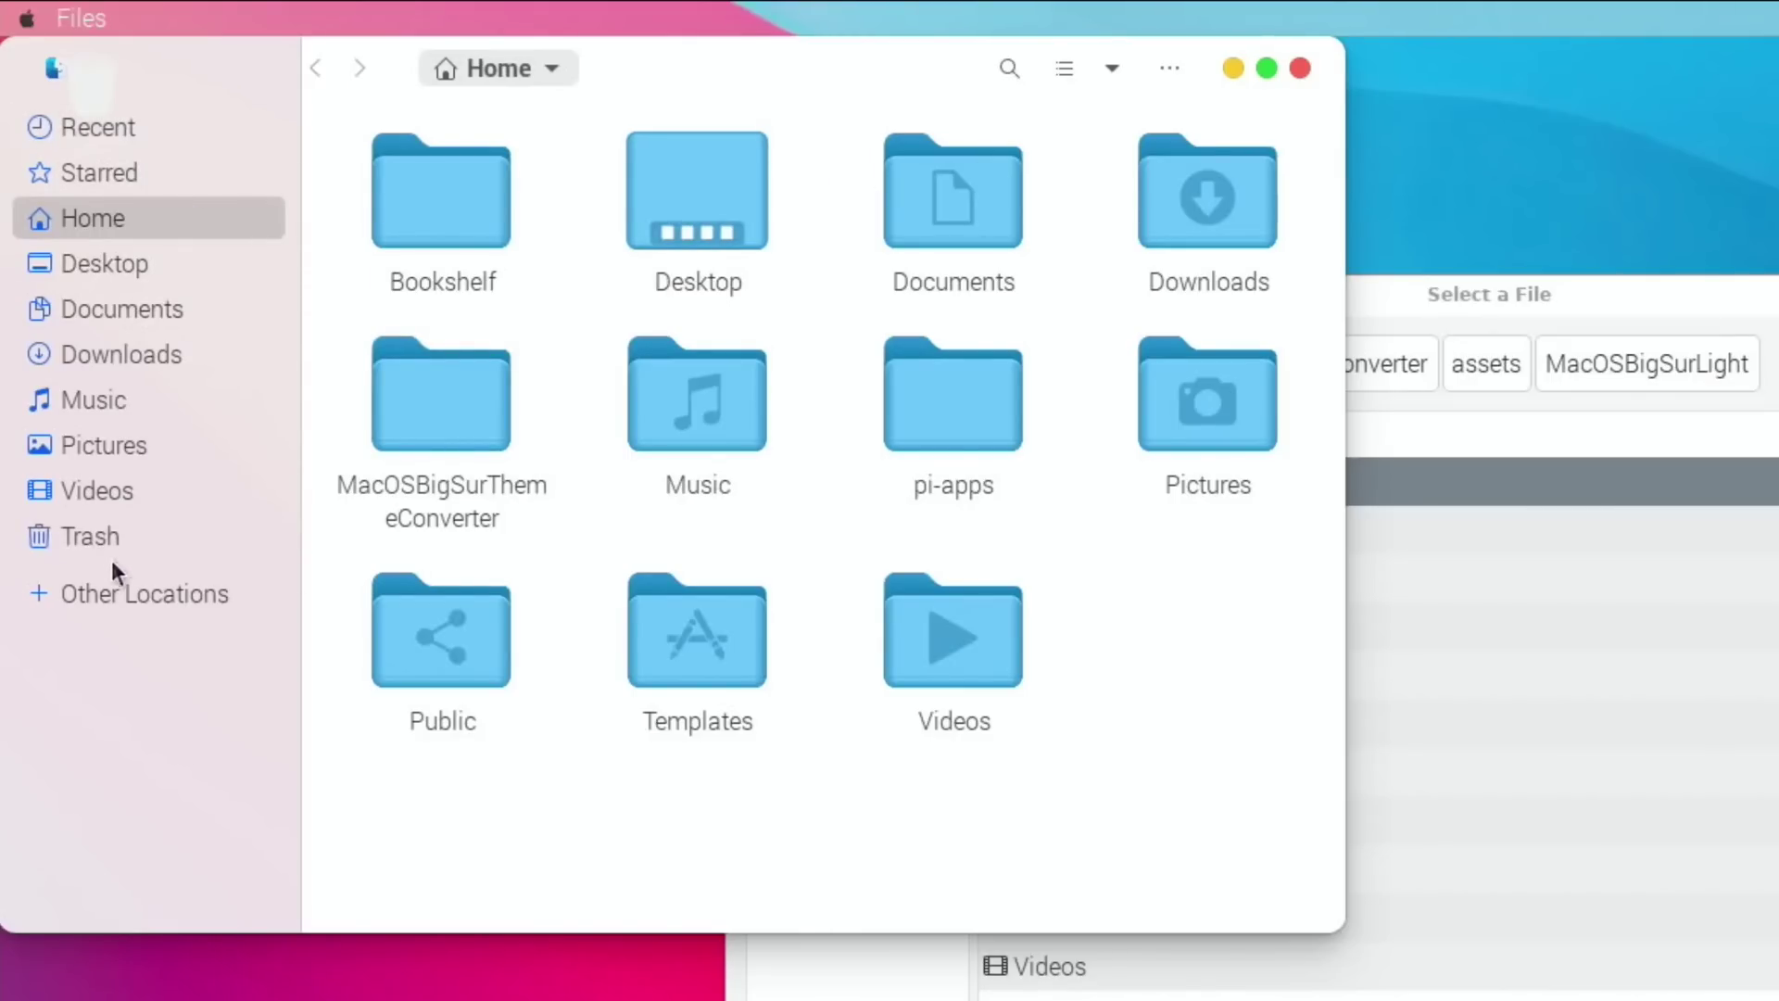
- Connect anonymously to the WDMyCloud server and open its Public > wallpaper folder
click(100, 595)
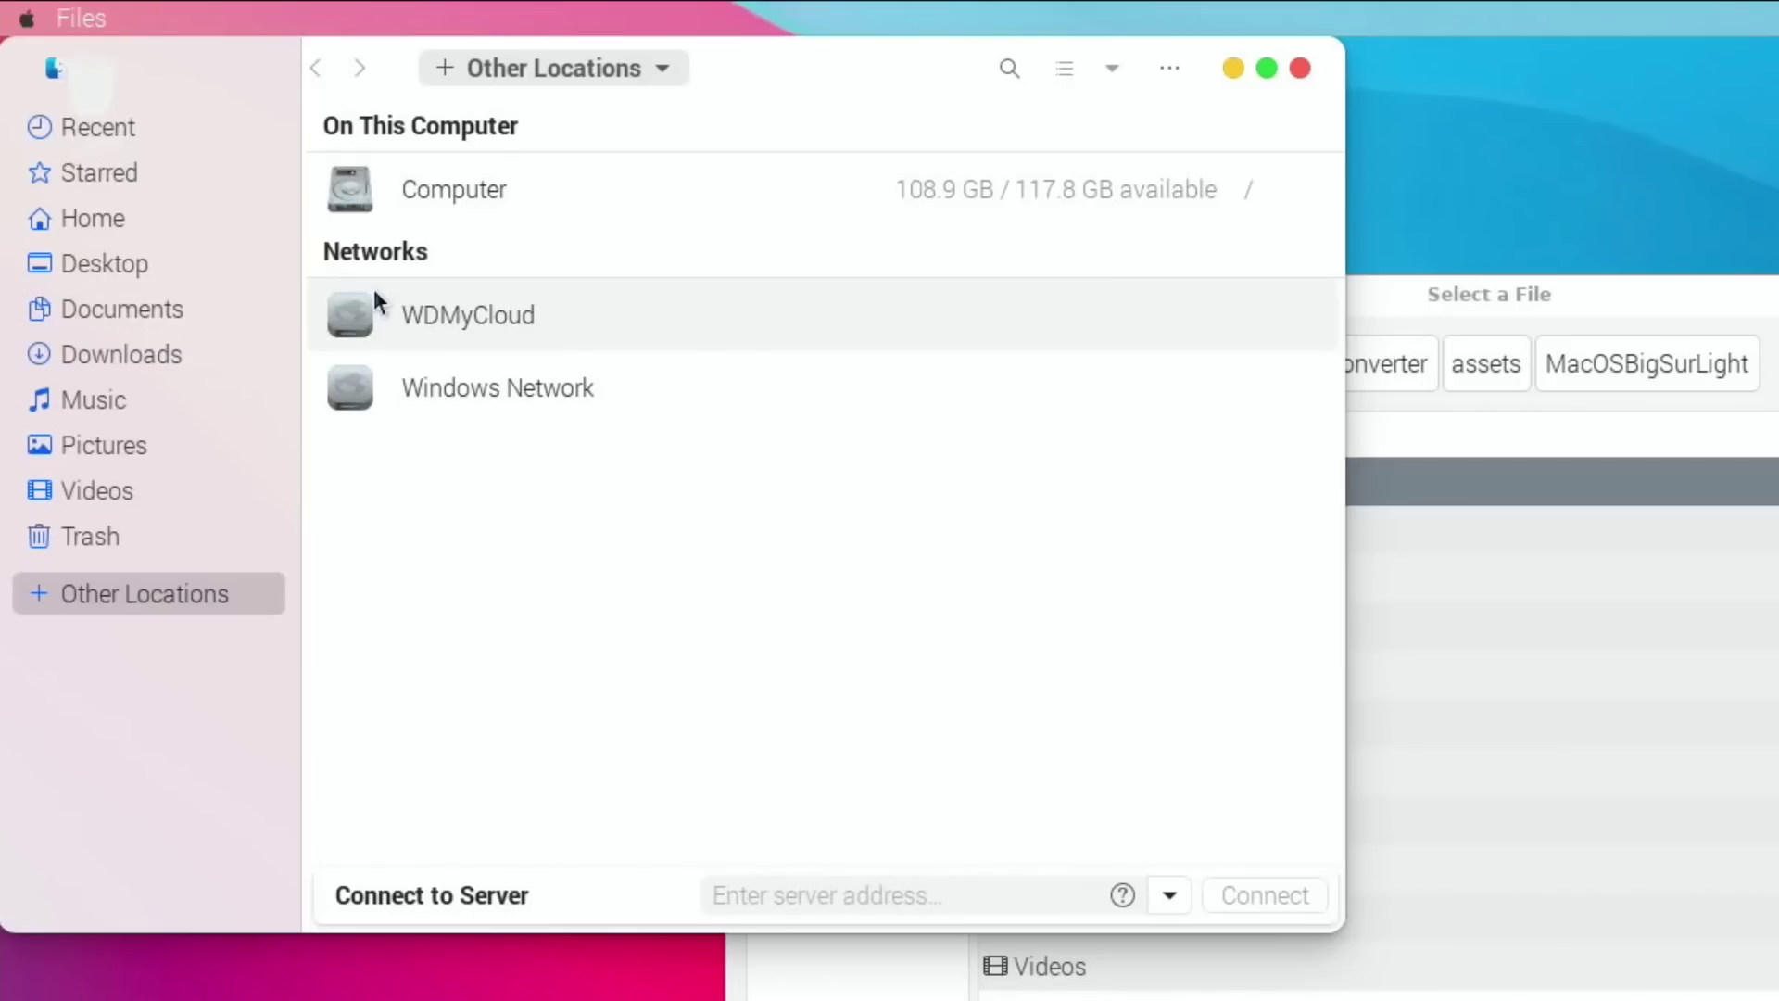
click(411, 318)
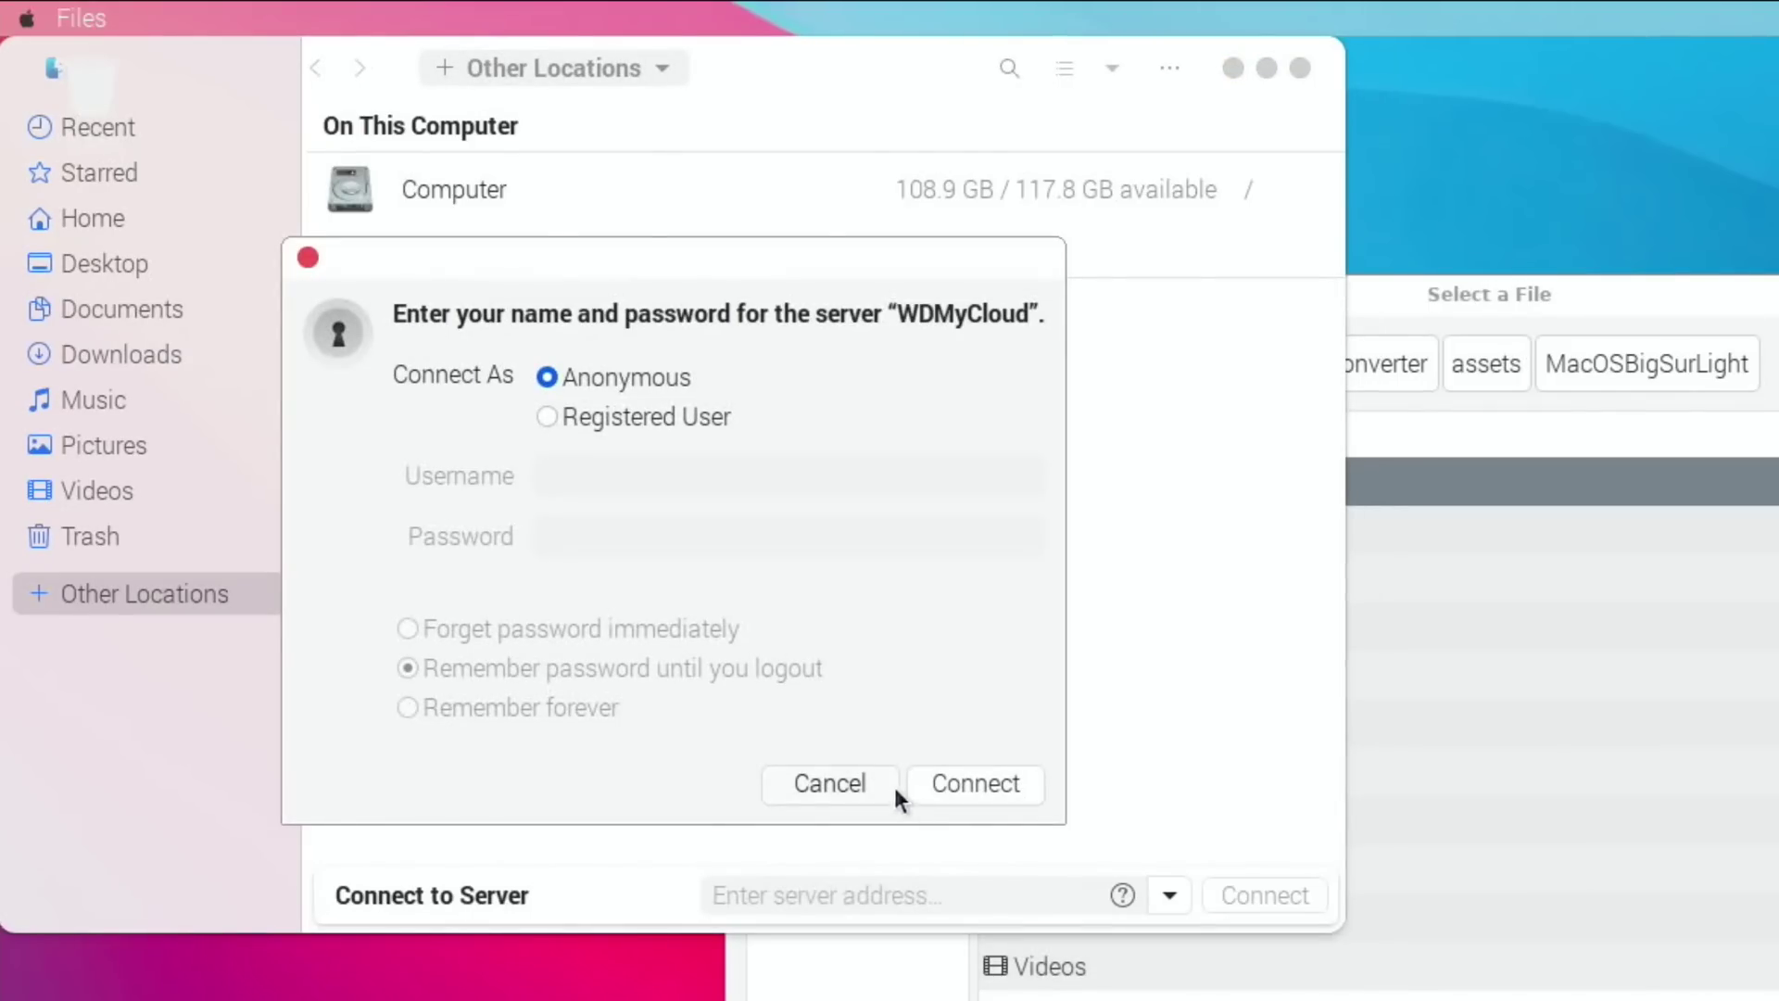
click(944, 787)
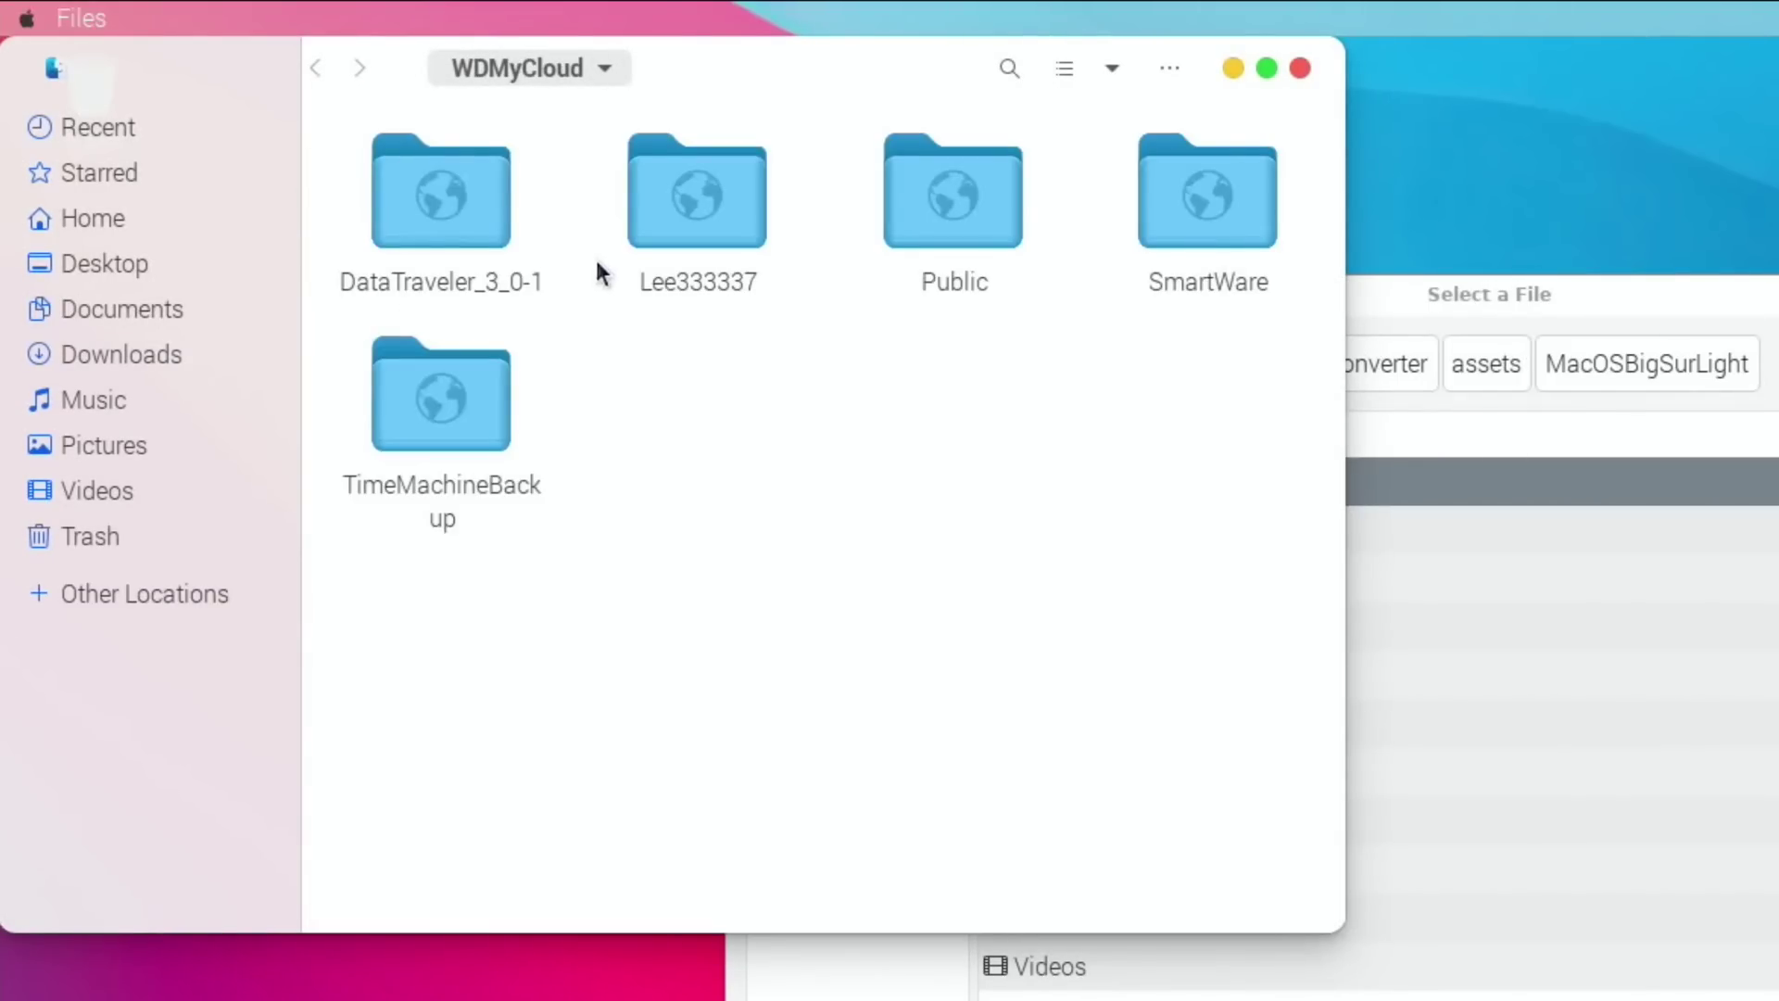
double_click(908, 225)
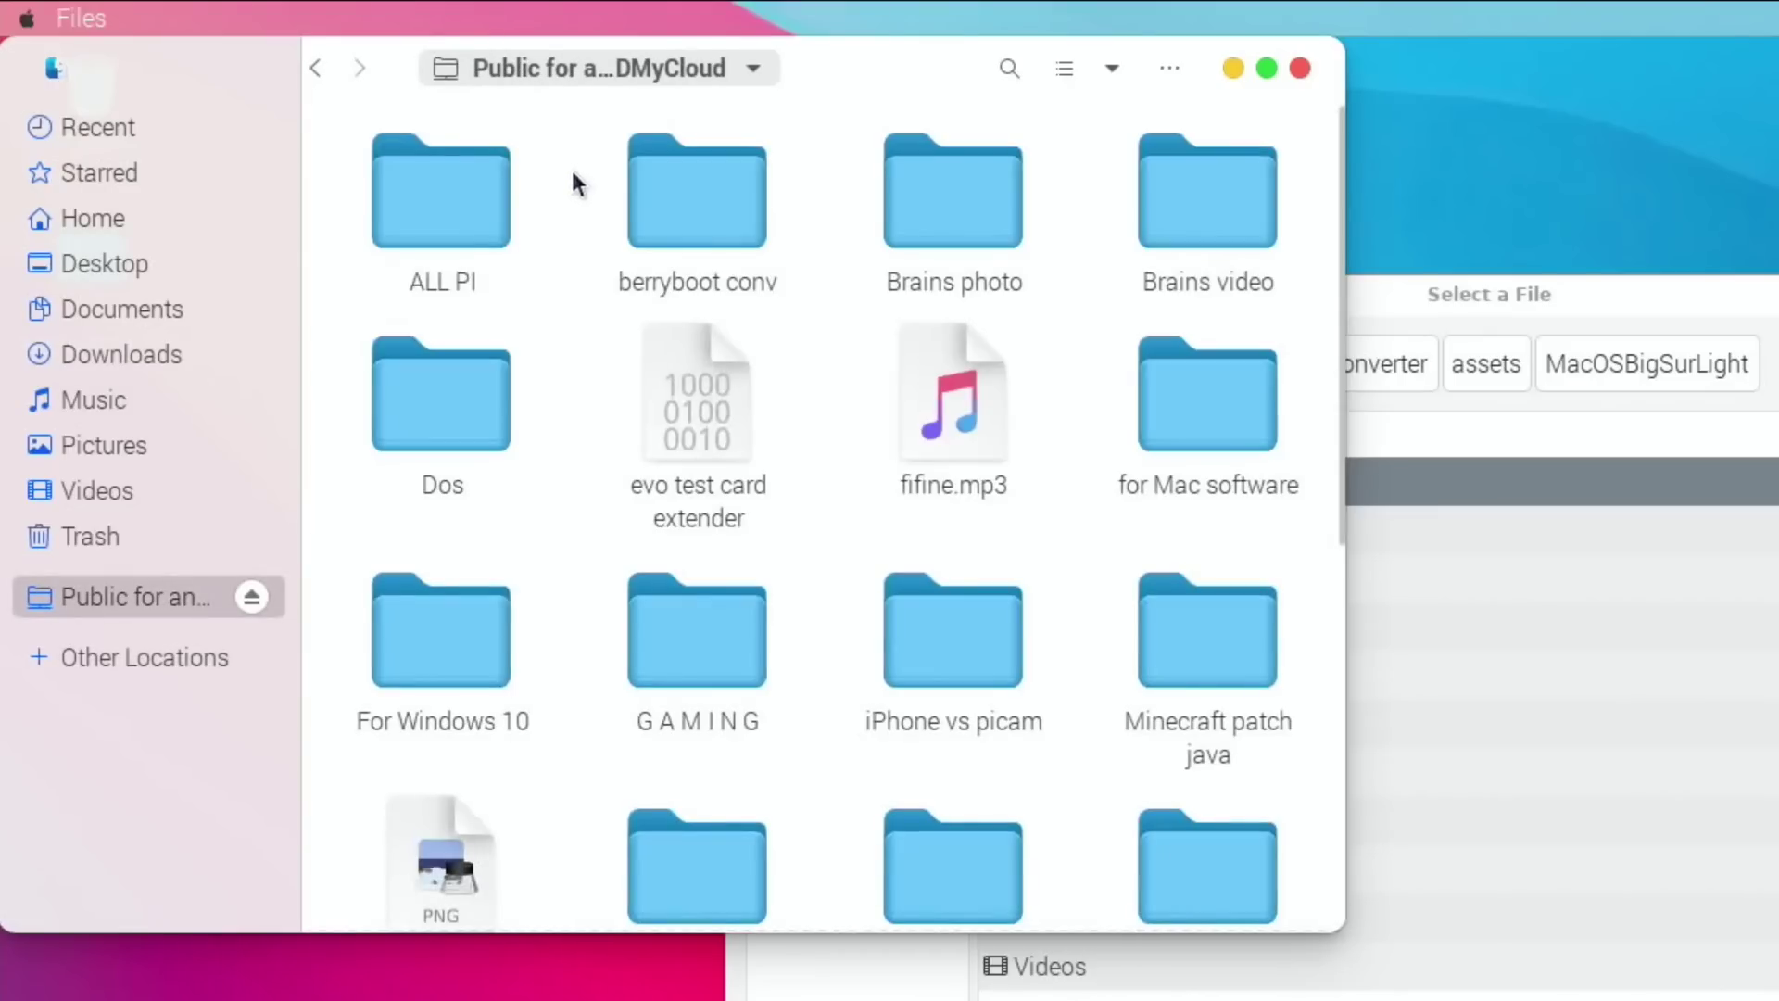
scroll(869, 483, down, 5)
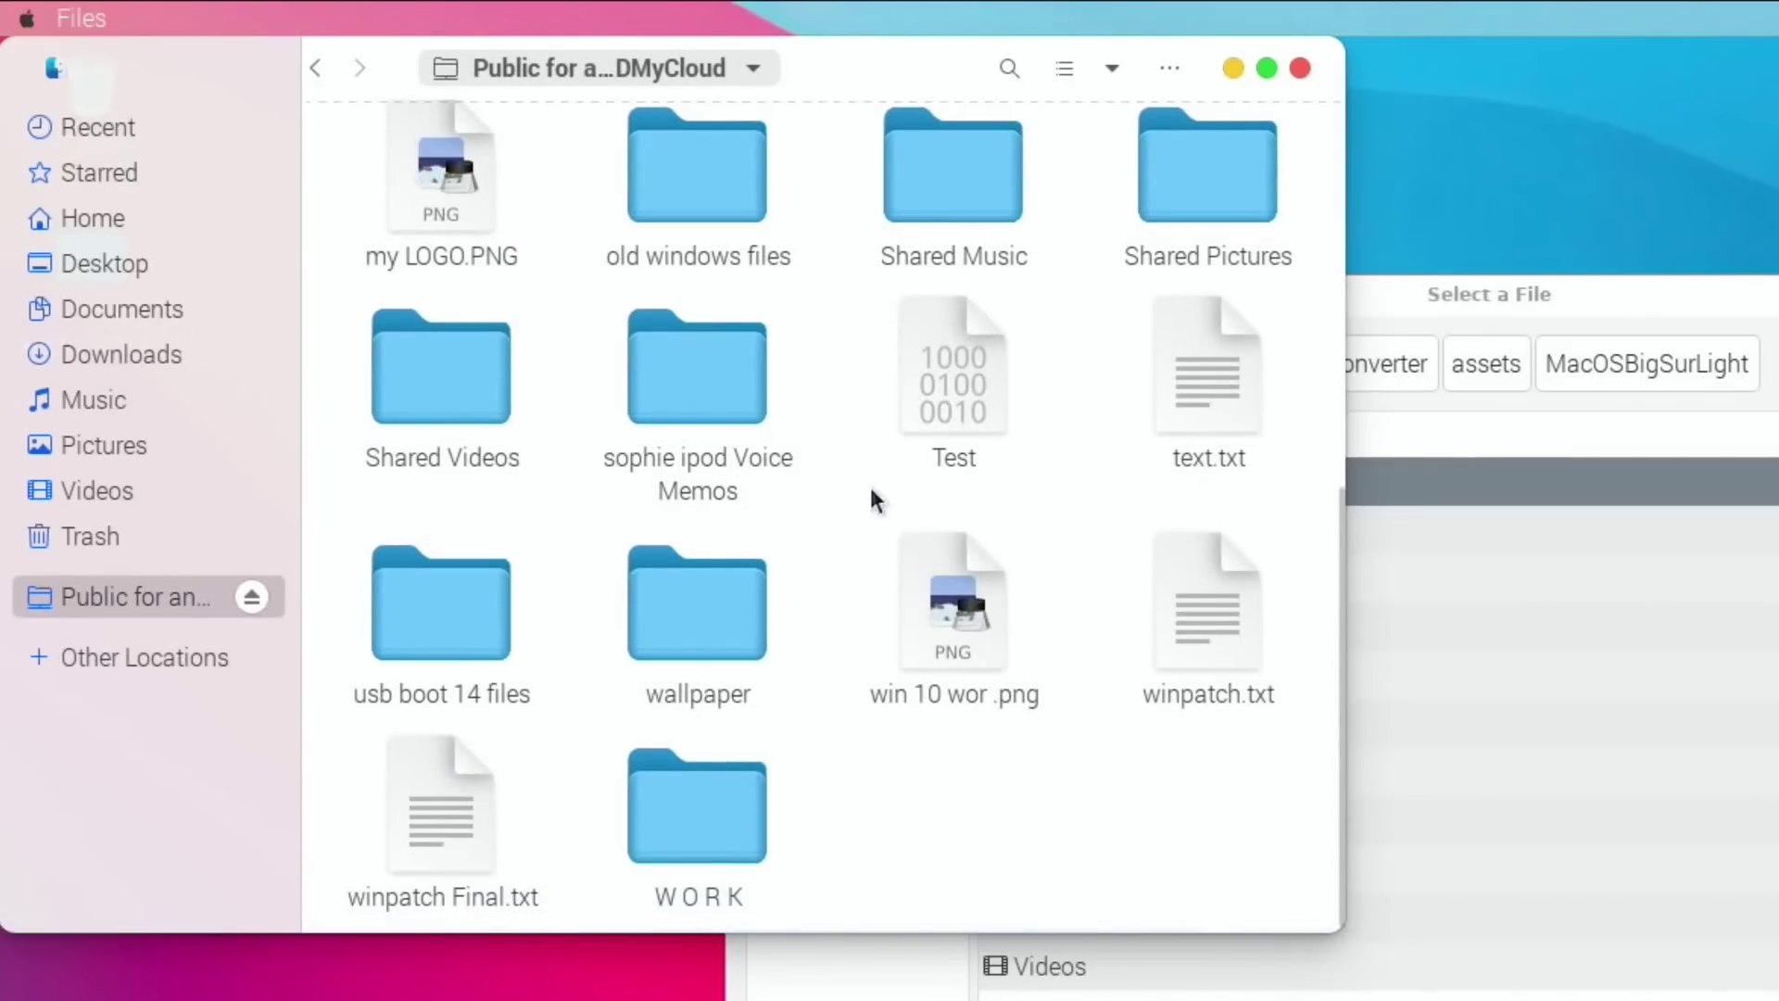
double_click(710, 643)
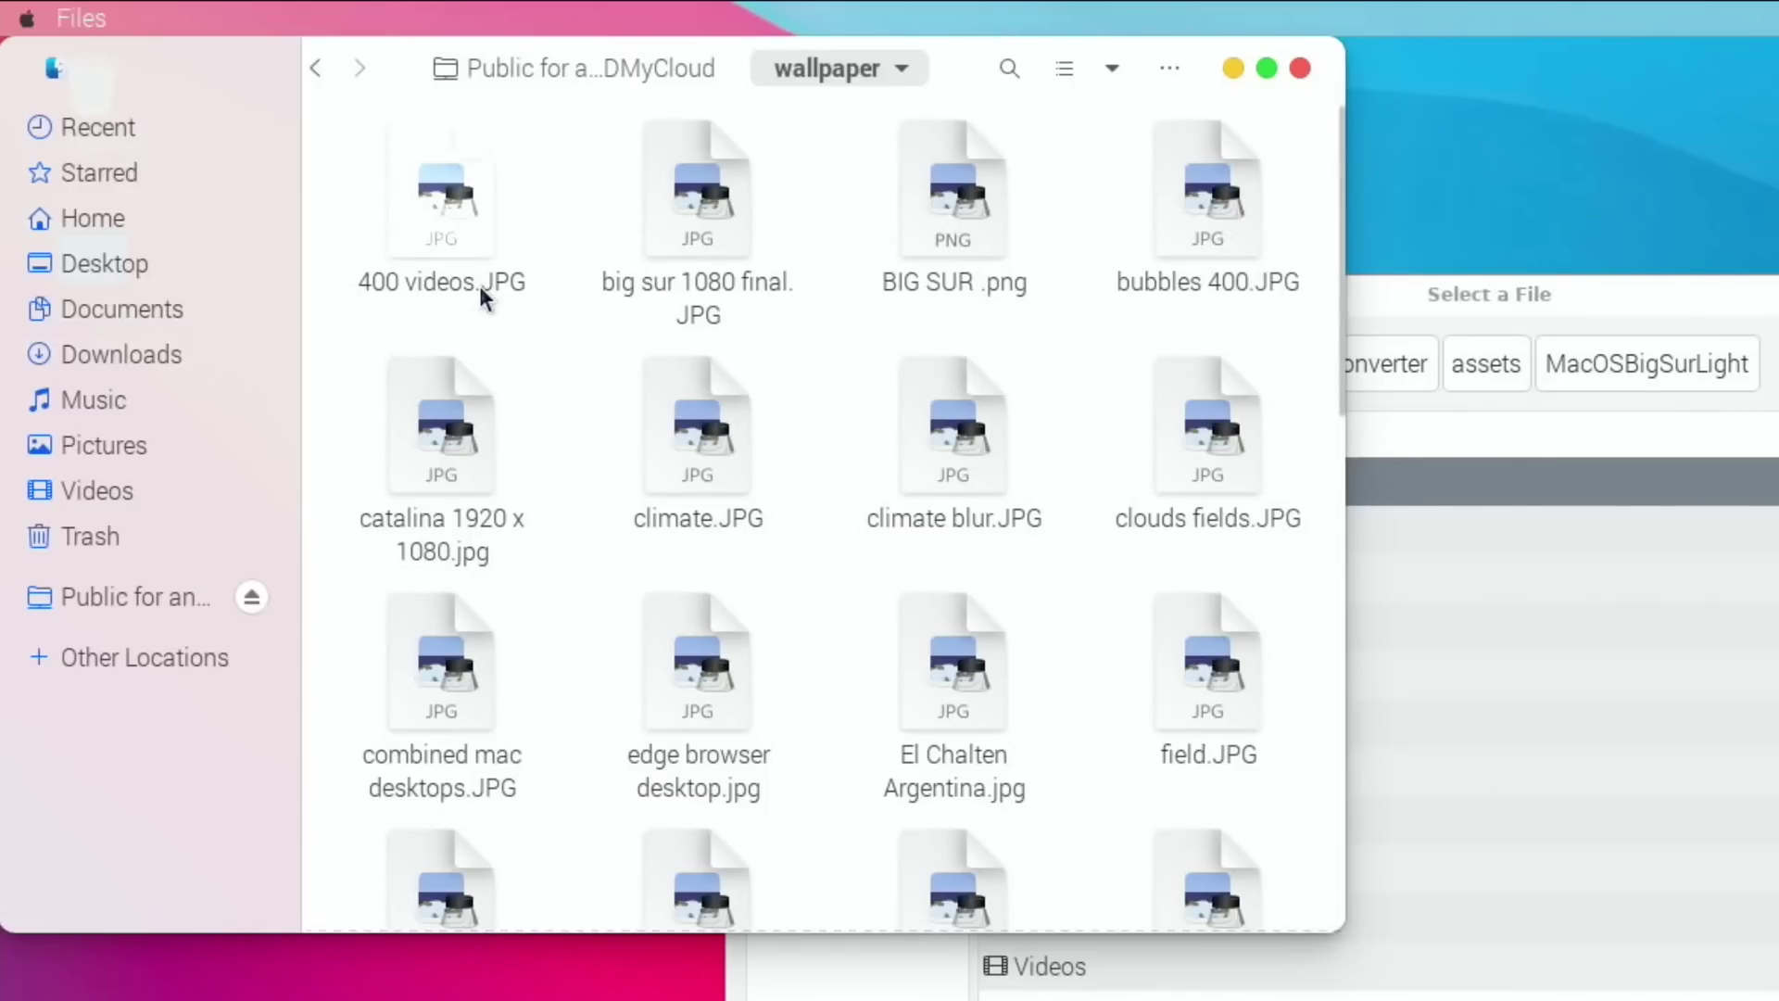
- Copy bubbles 400.JPG and bring the Select a File dialog back to the front
right_click(1173, 187)
click(1247, 347)
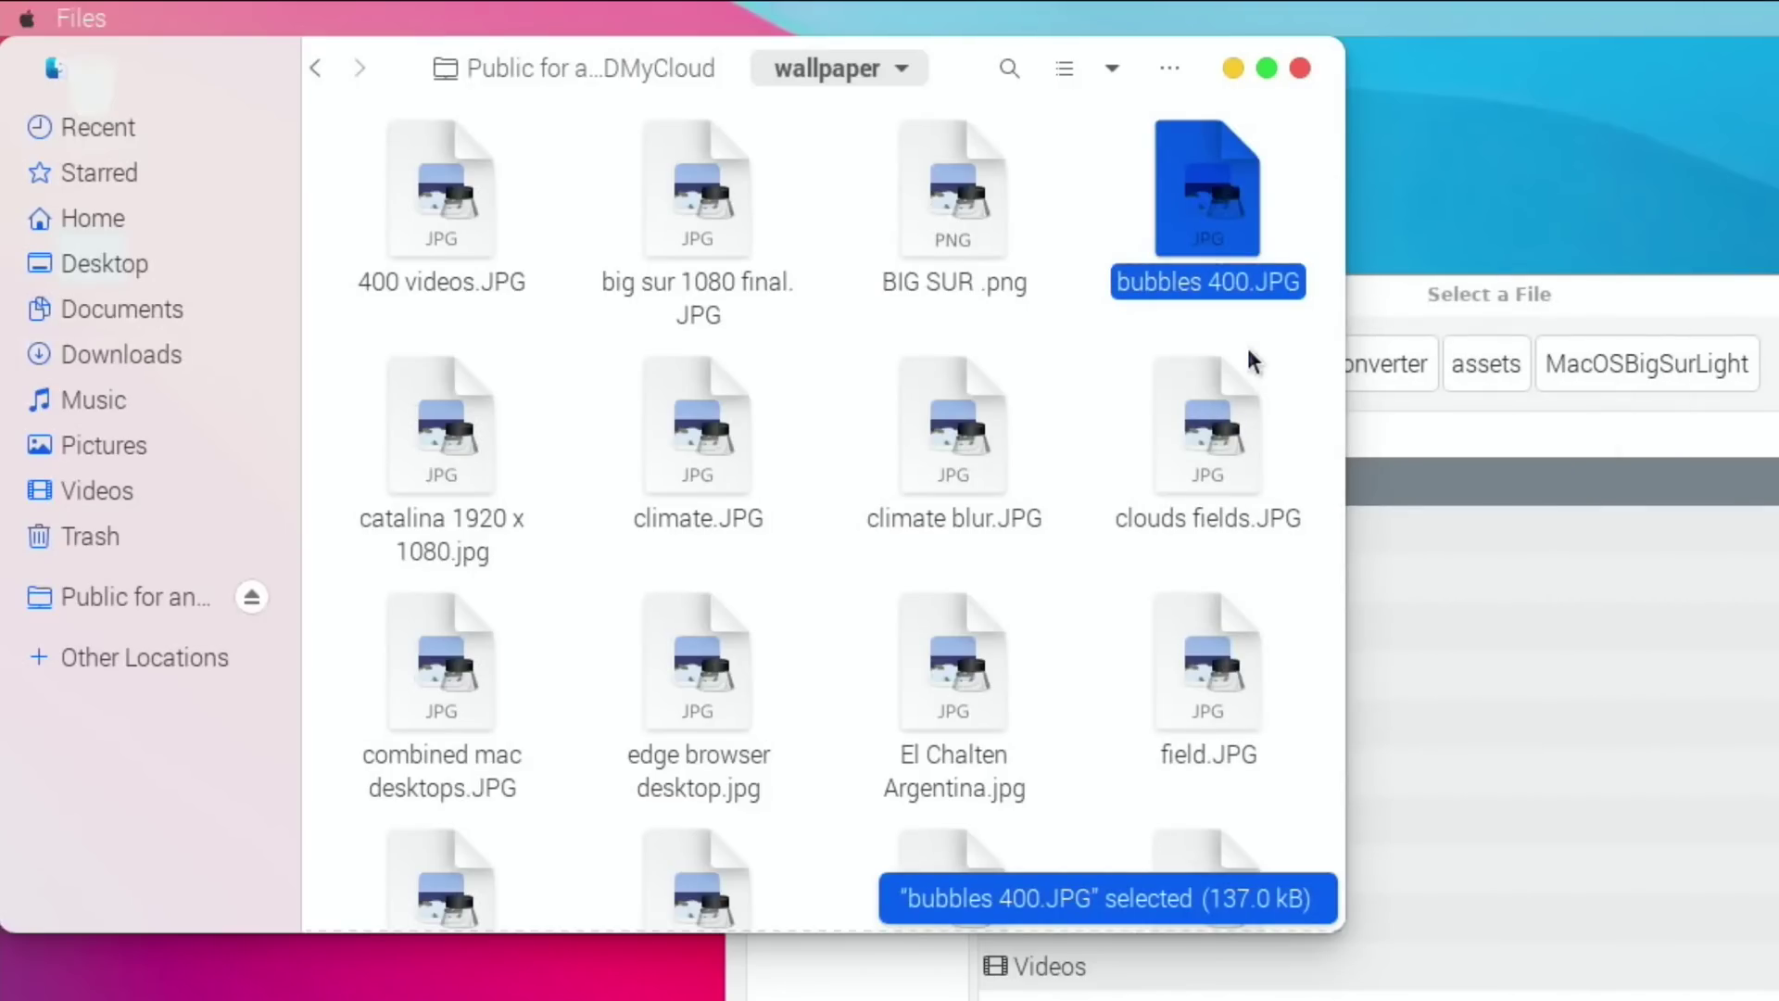
click(1723, 306)
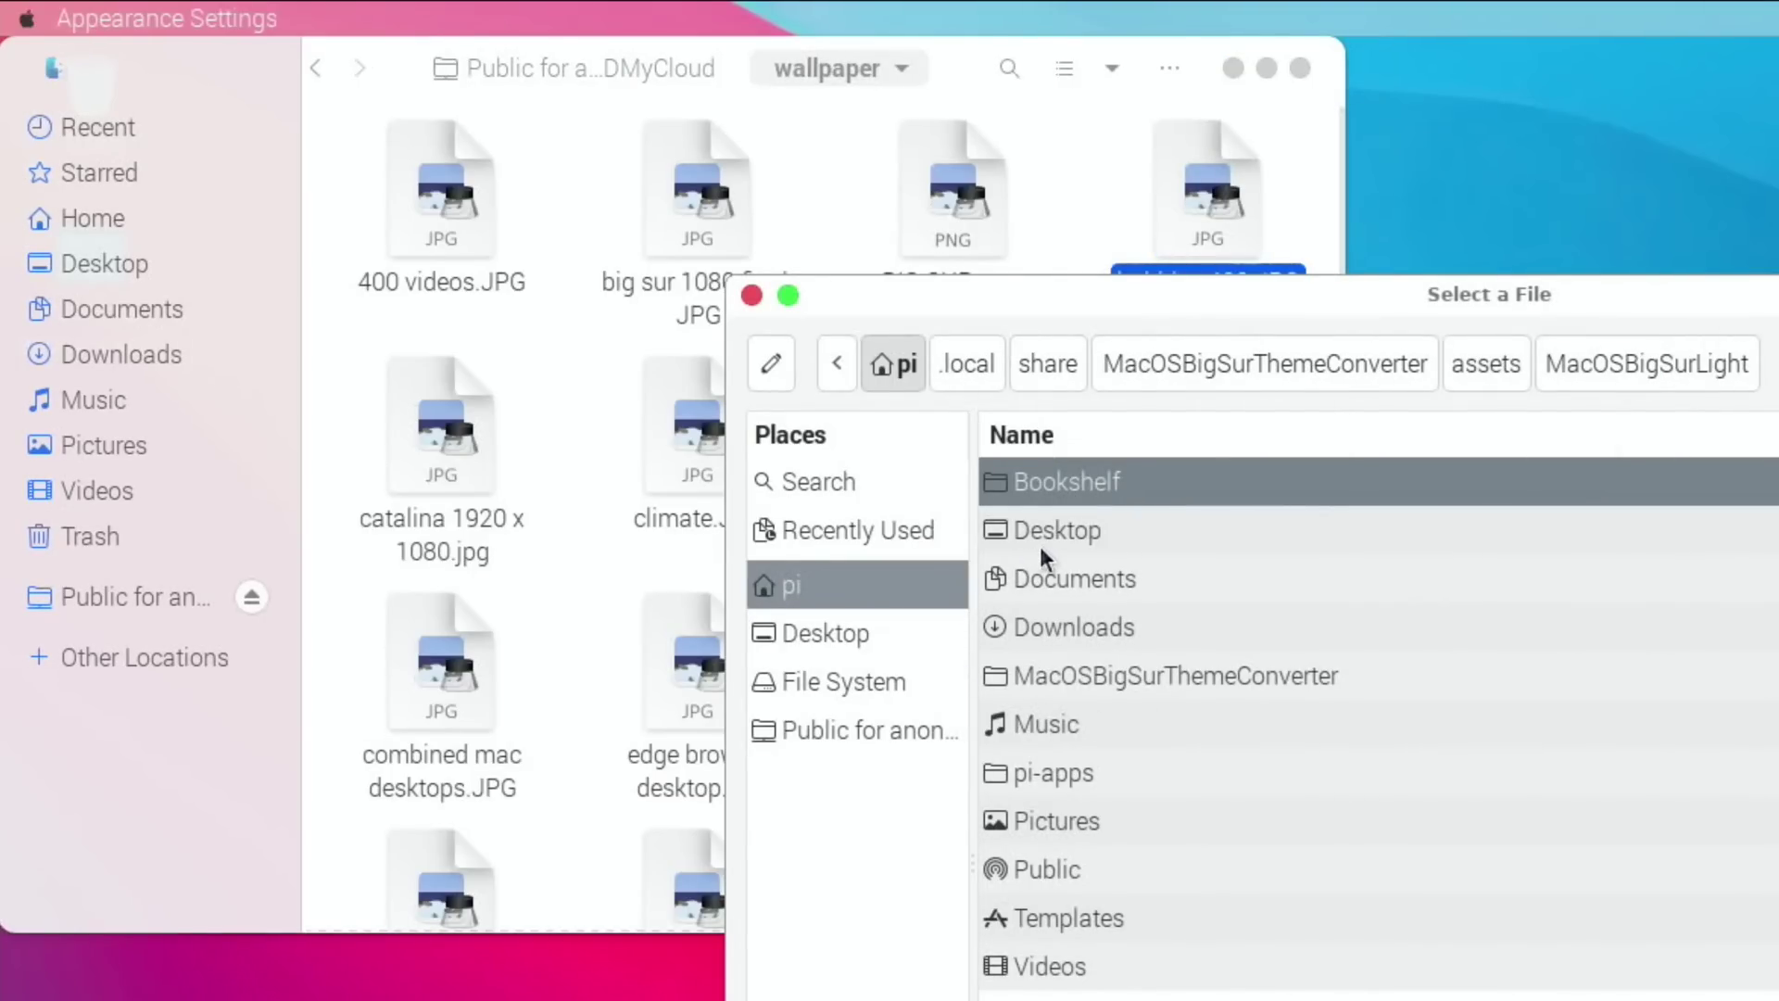
- Open the Documents folder in the Select a File dialog
click(1054, 580)
double_click(647, 354)
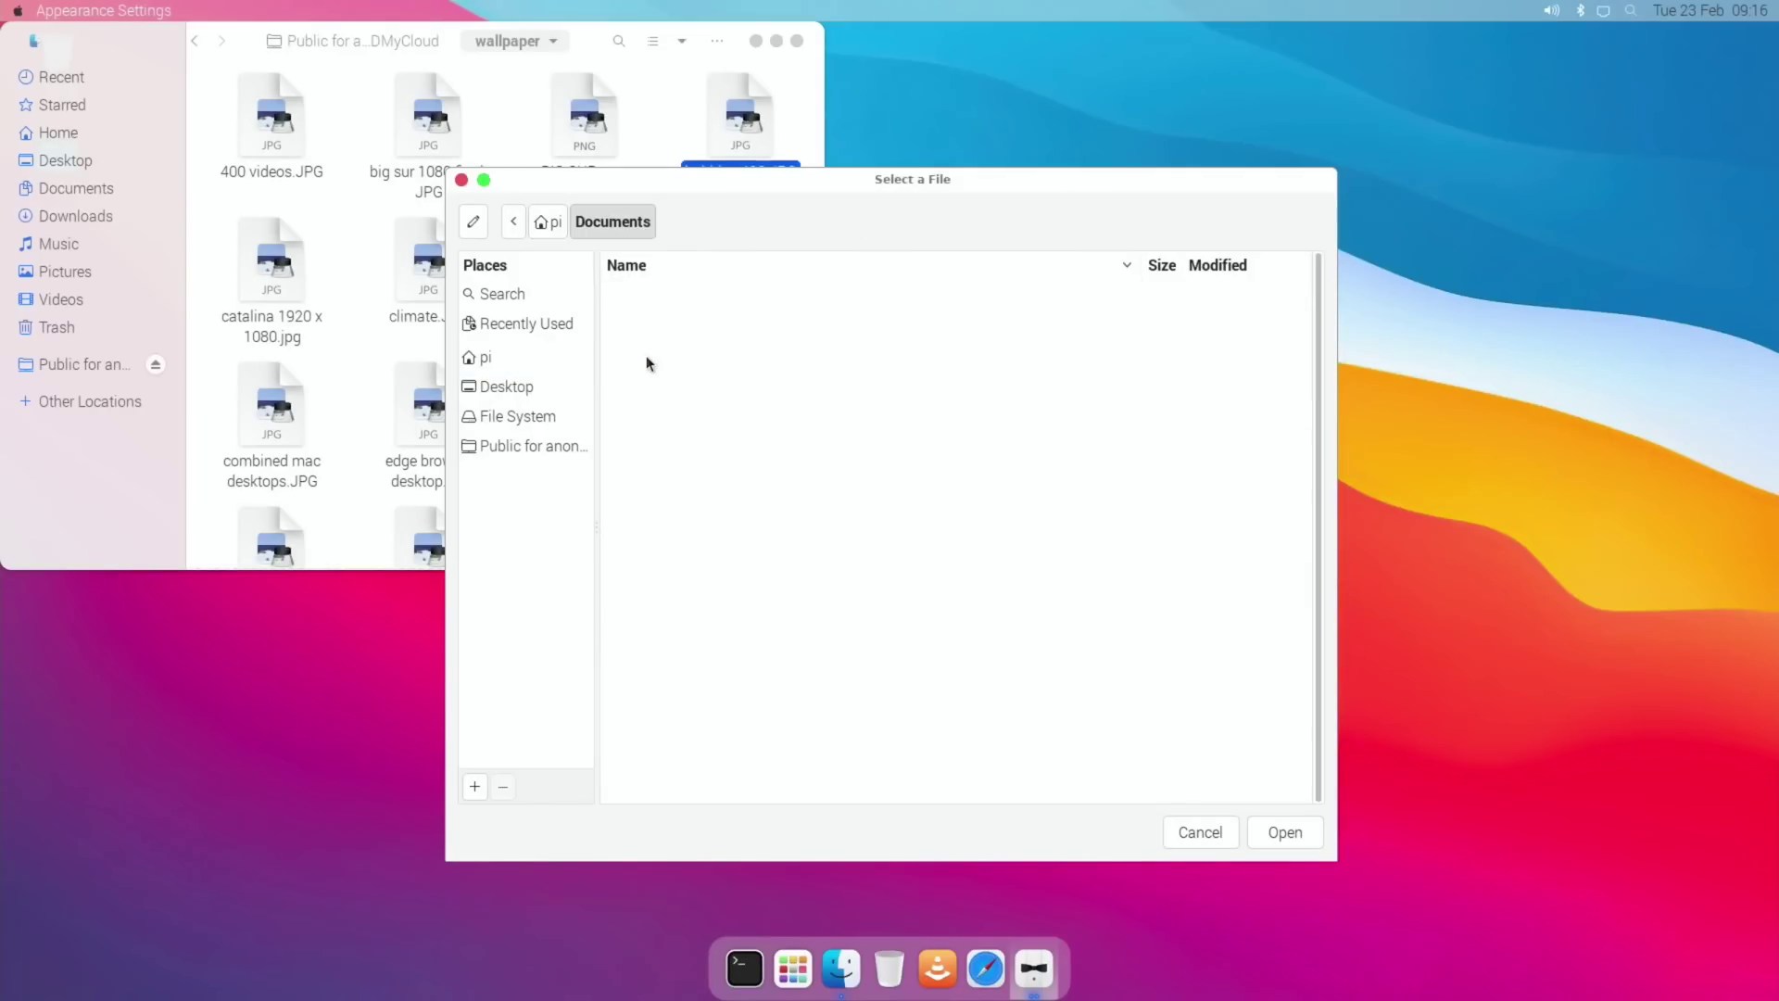
right_click(753, 413)
click(695, 439)
- Paste bubbles 400.JPG into Documents, drag it into Pictures, then close Files
click(67, 186)
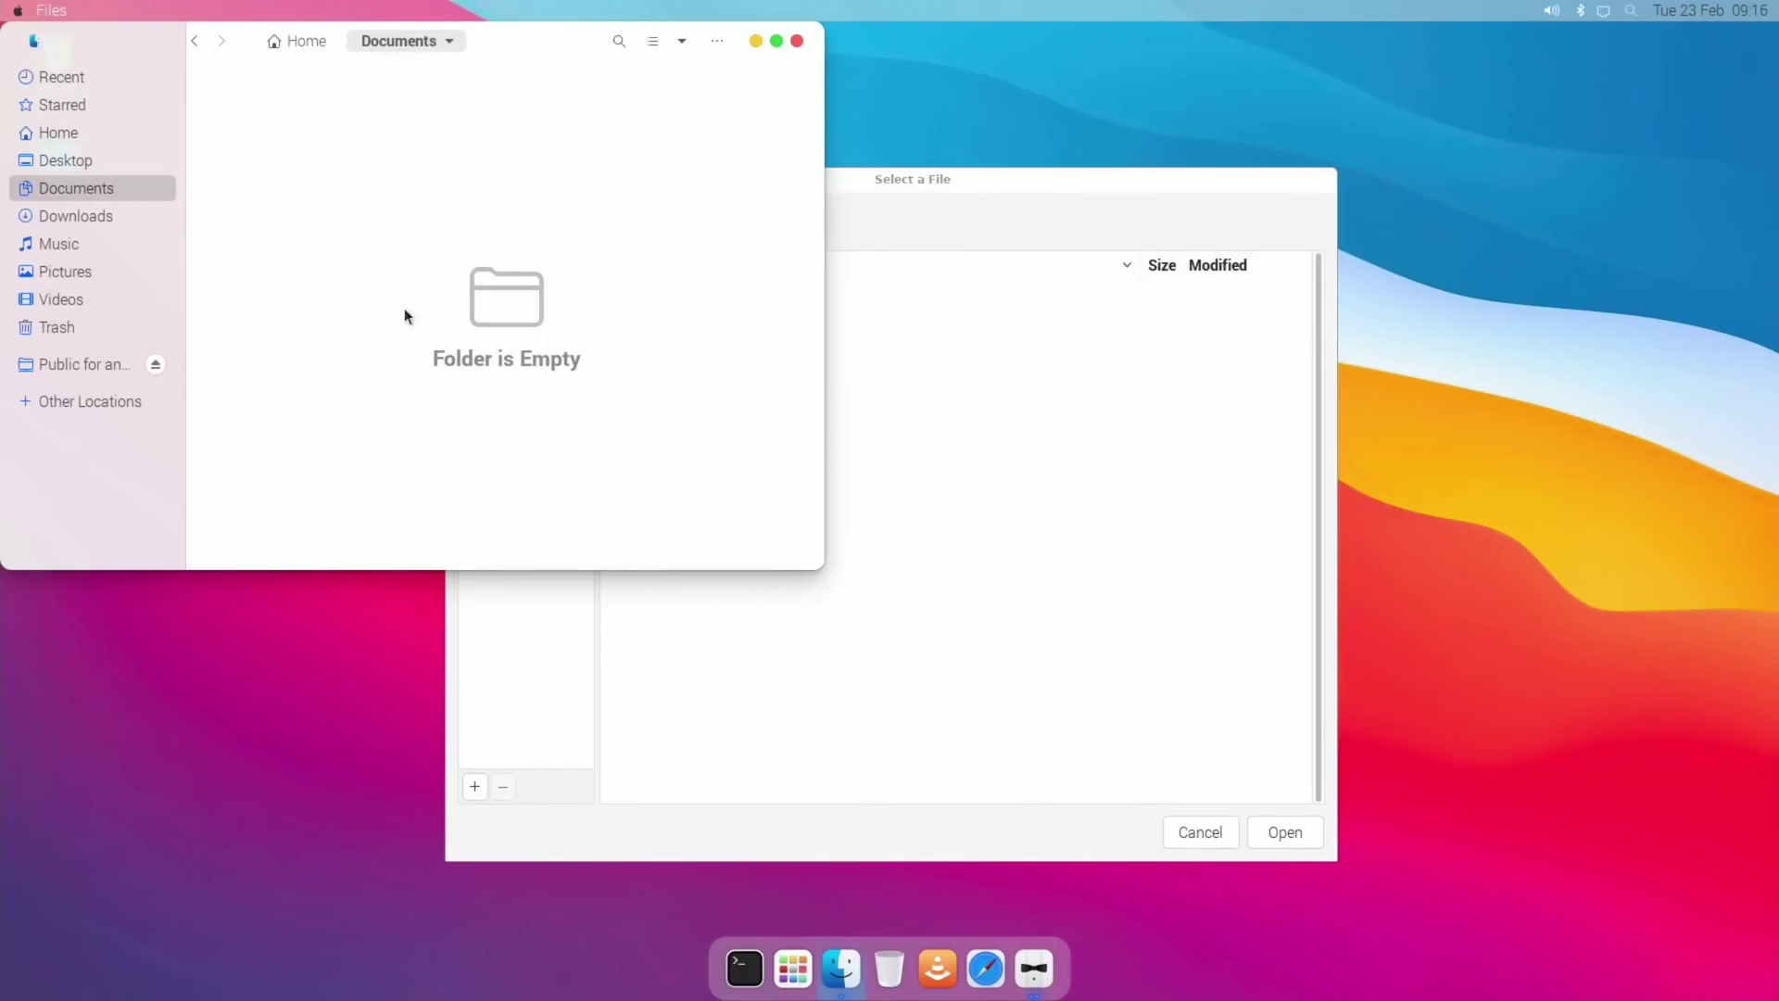
right_click(404, 316)
click(442, 358)
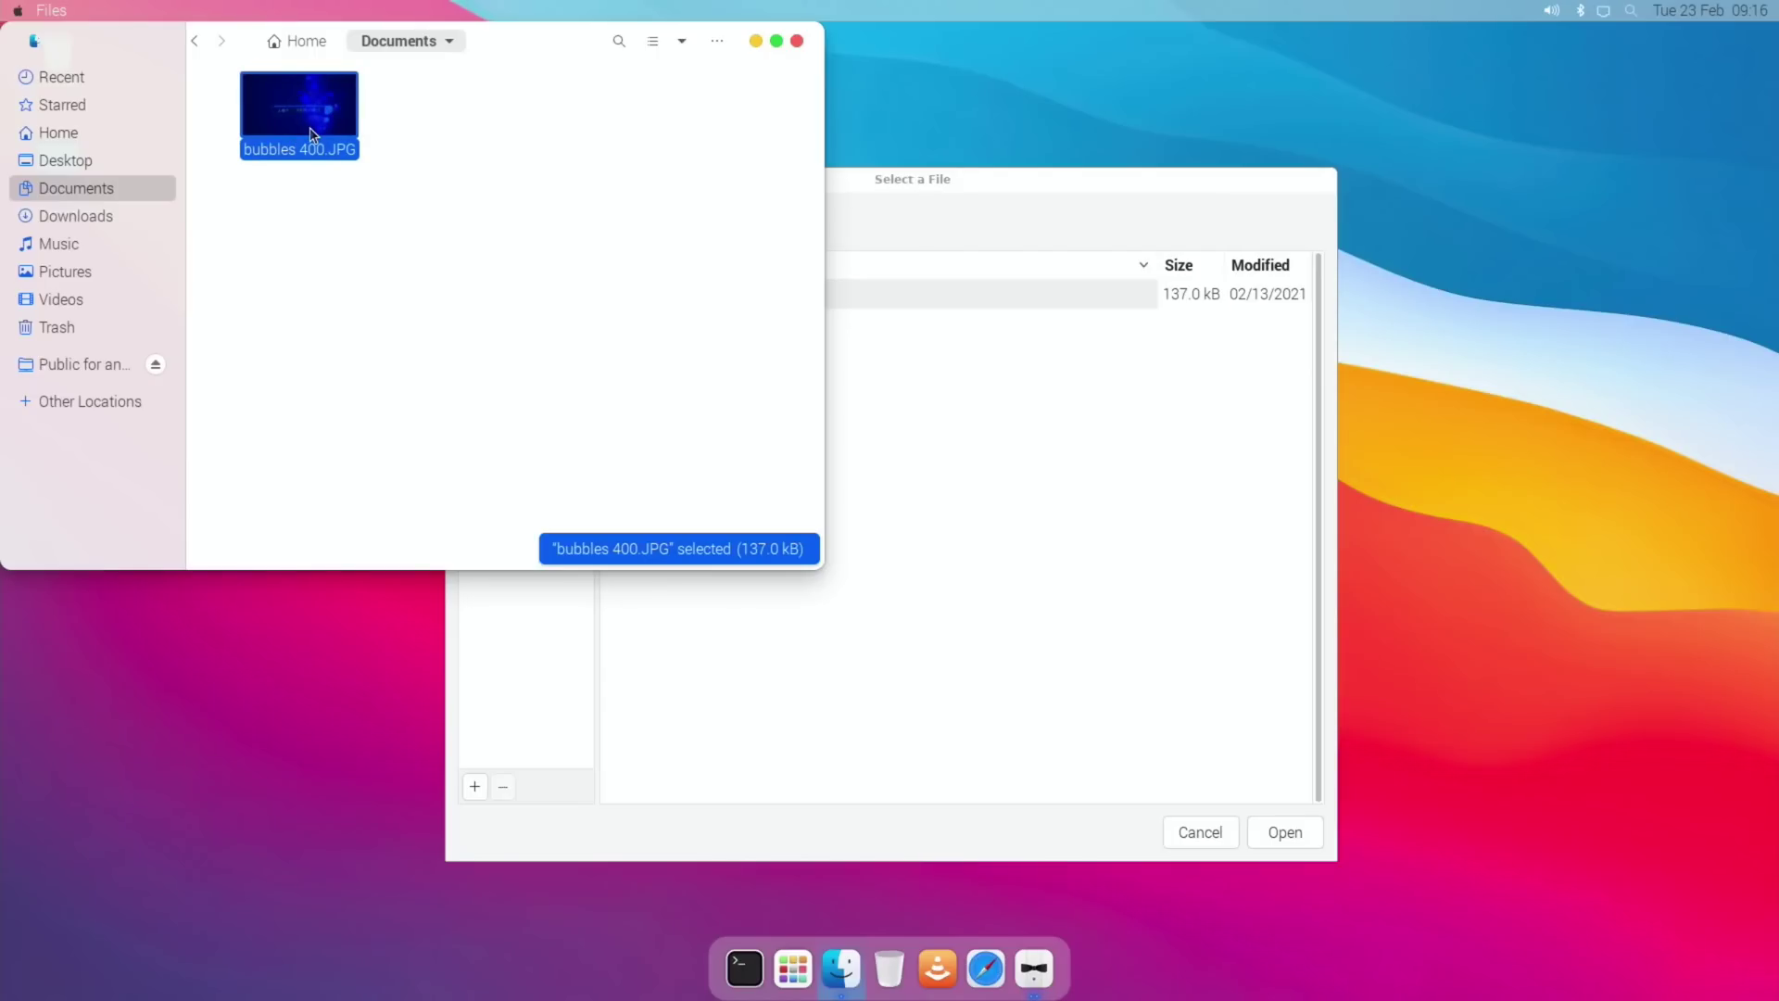
drag(284, 131, 80, 276)
click(97, 273)
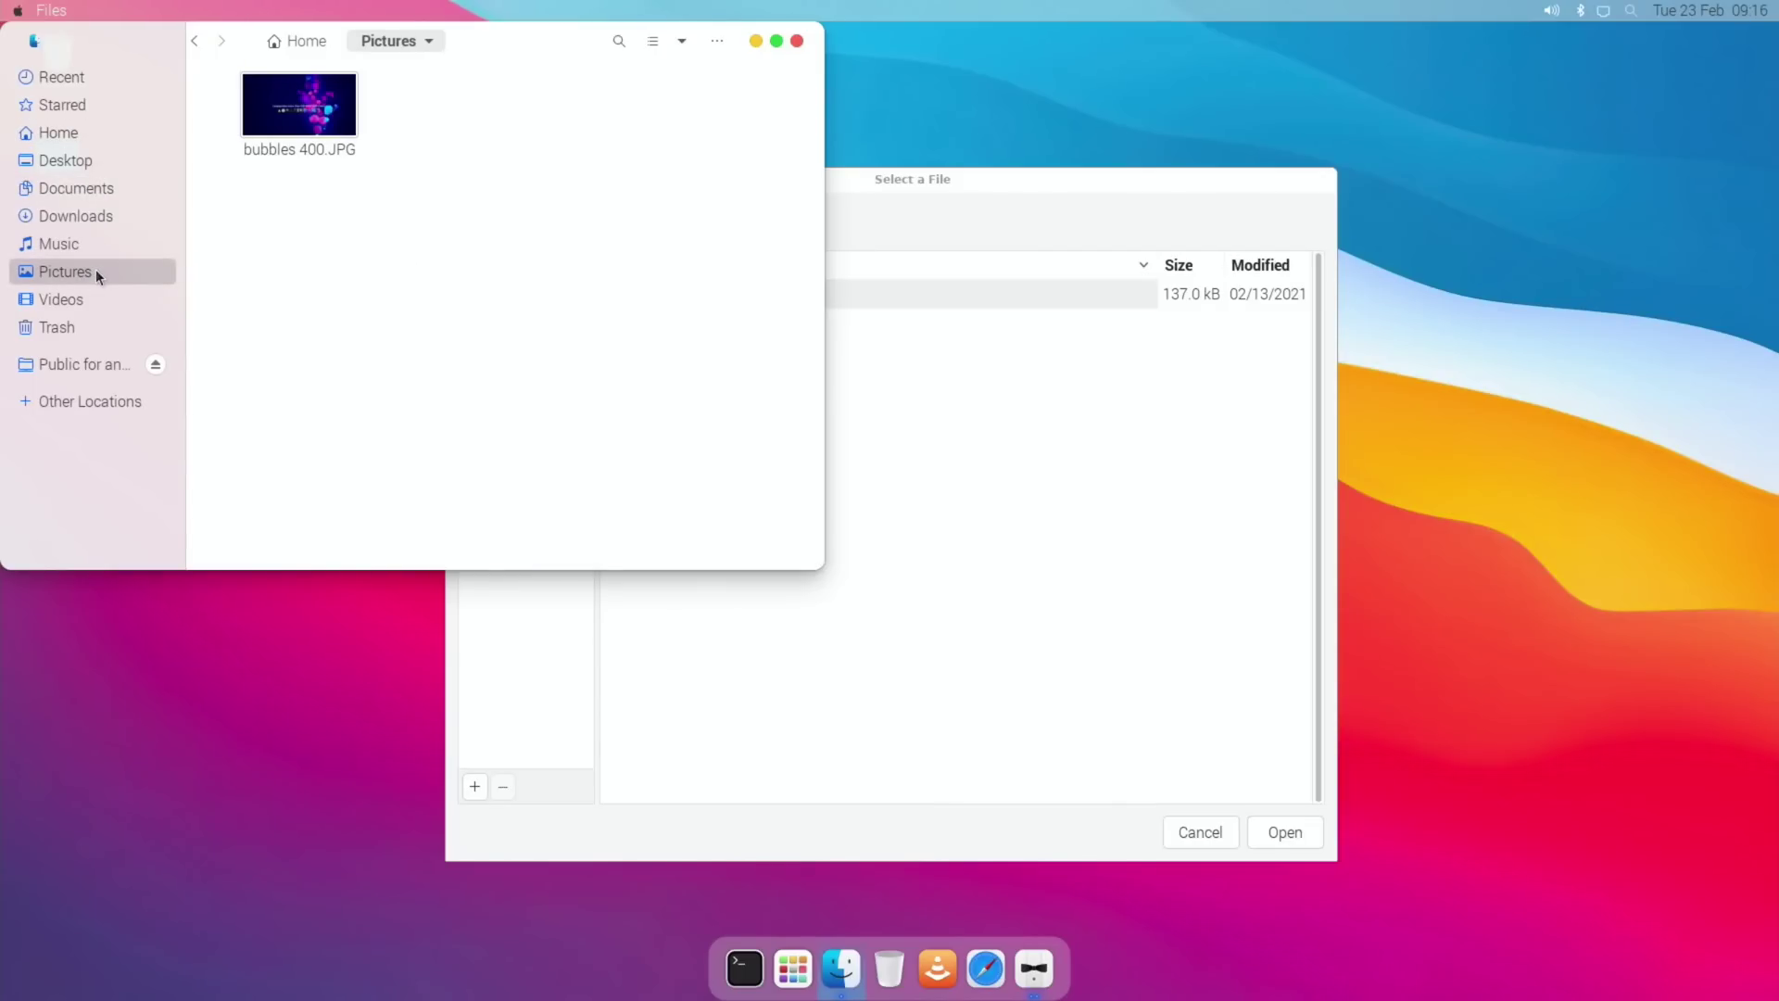
click(797, 41)
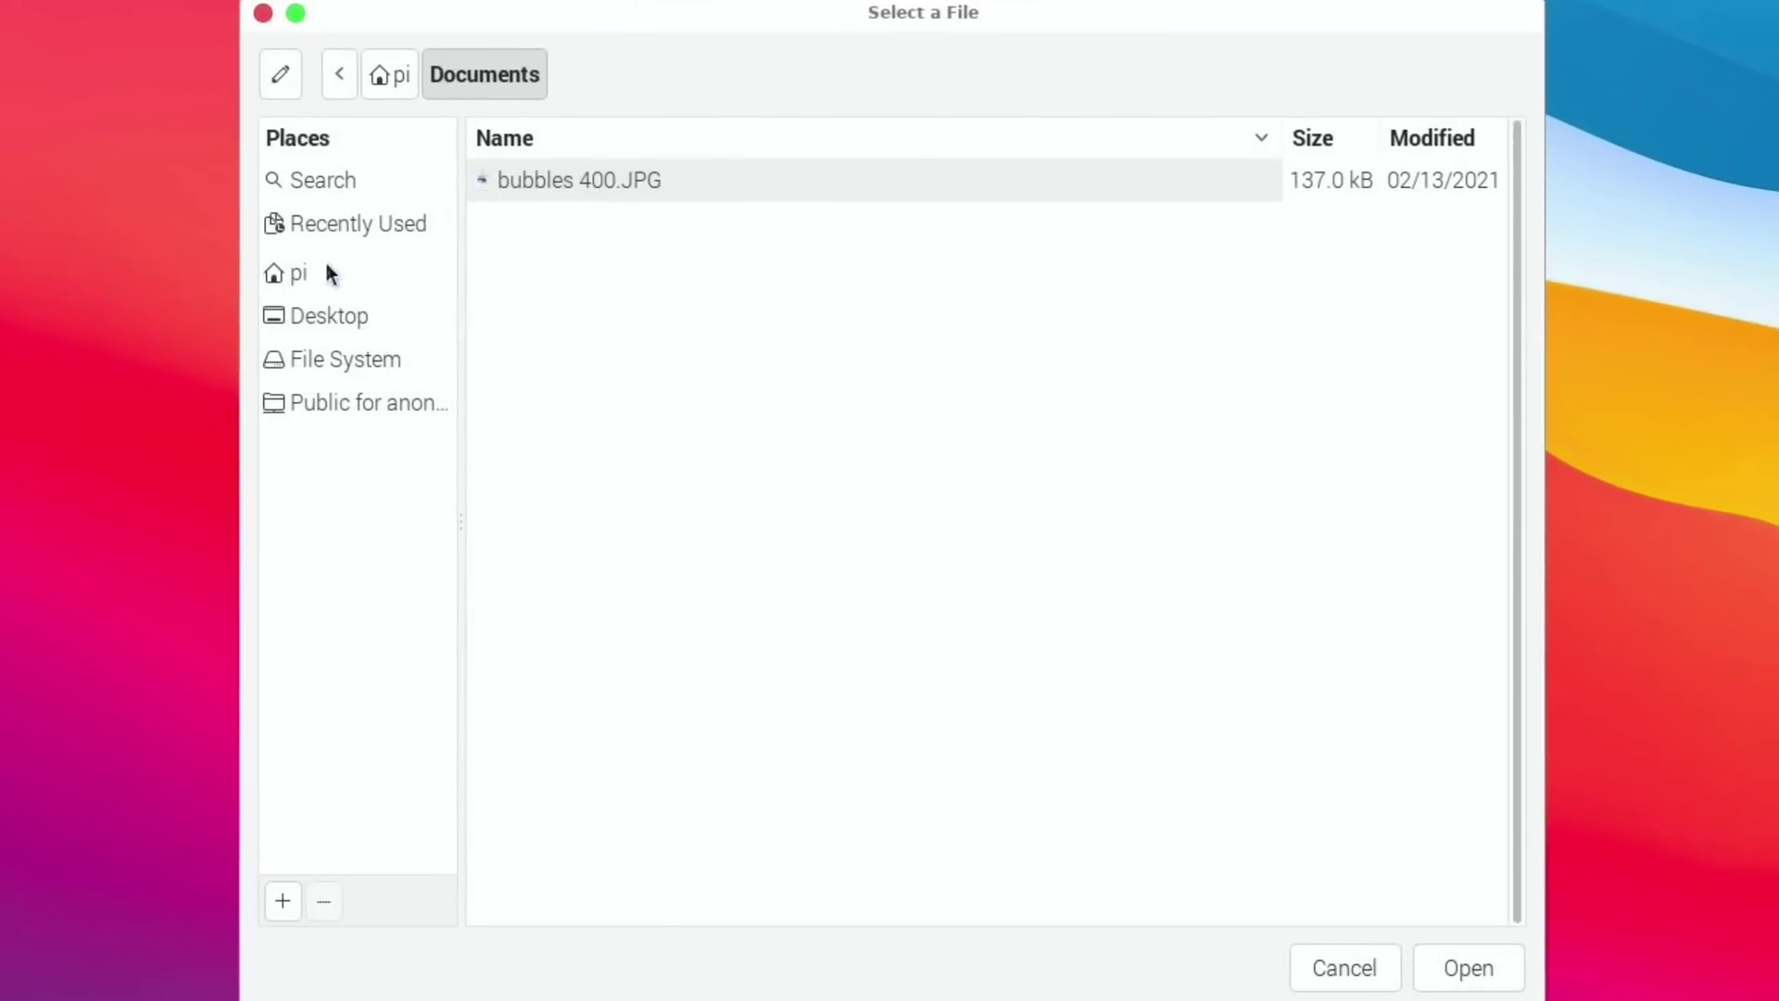
- Select bubbles 400.JPG from pi > Pictures, then discard that wallpaper change
click(307, 275)
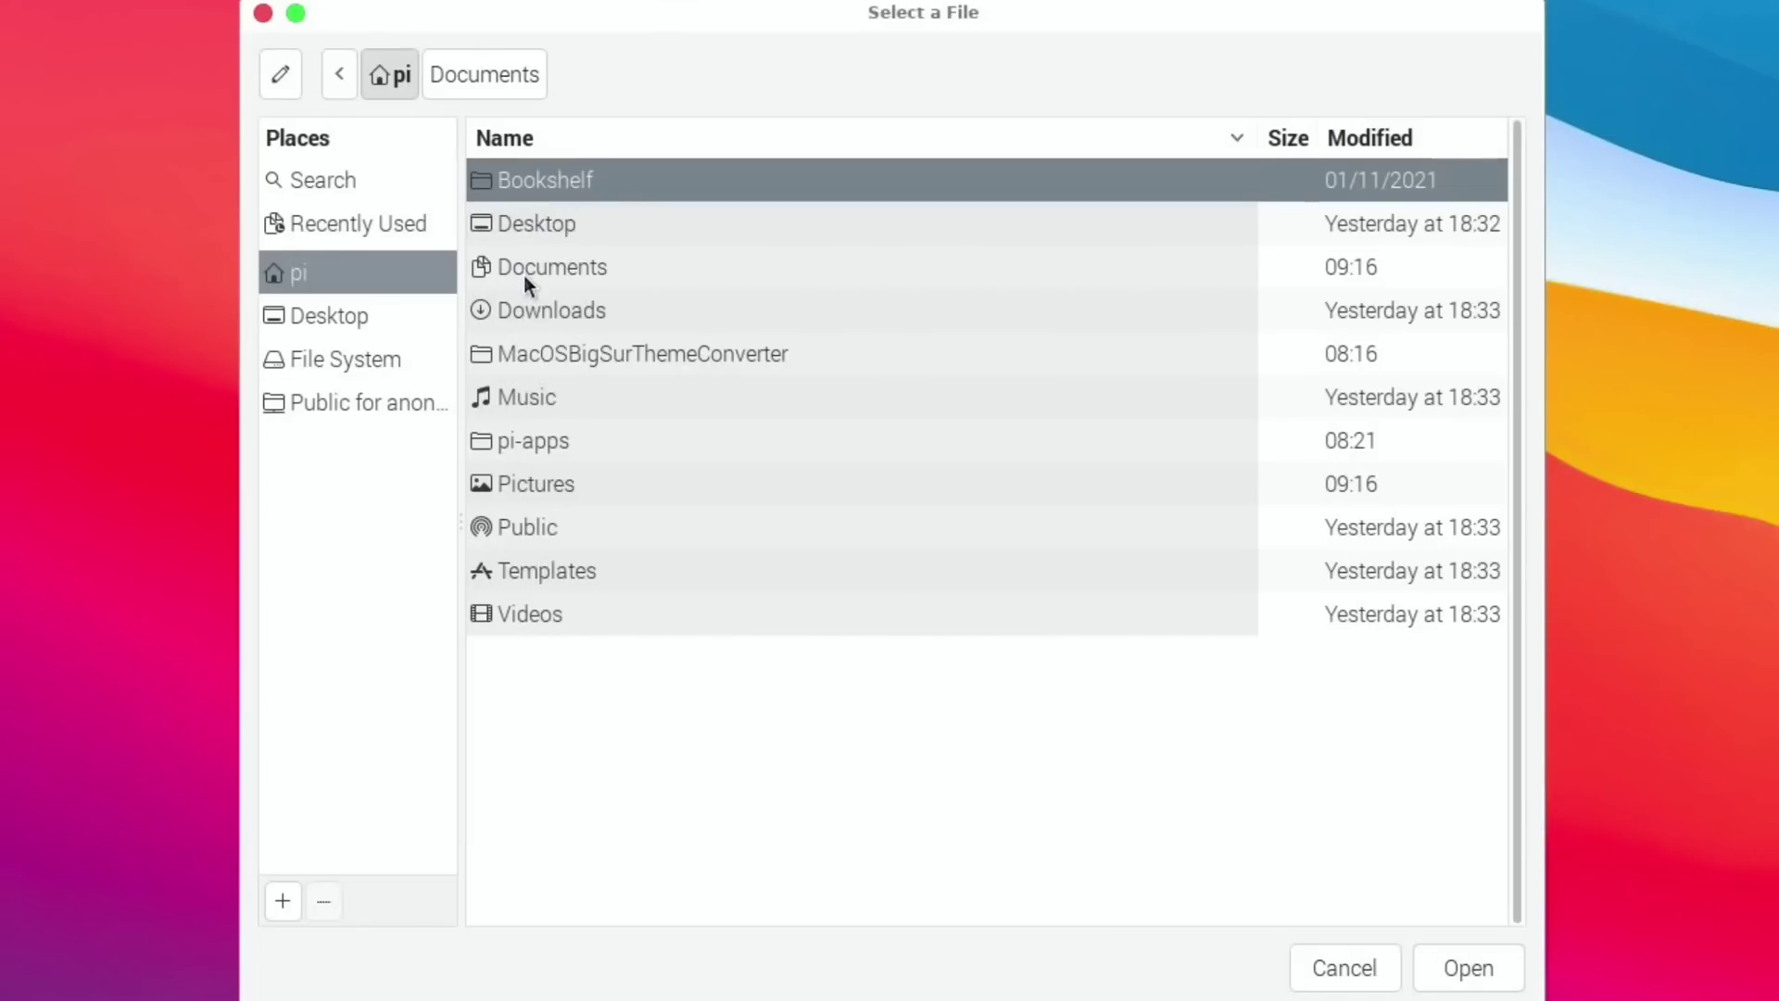
double_click(520, 471)
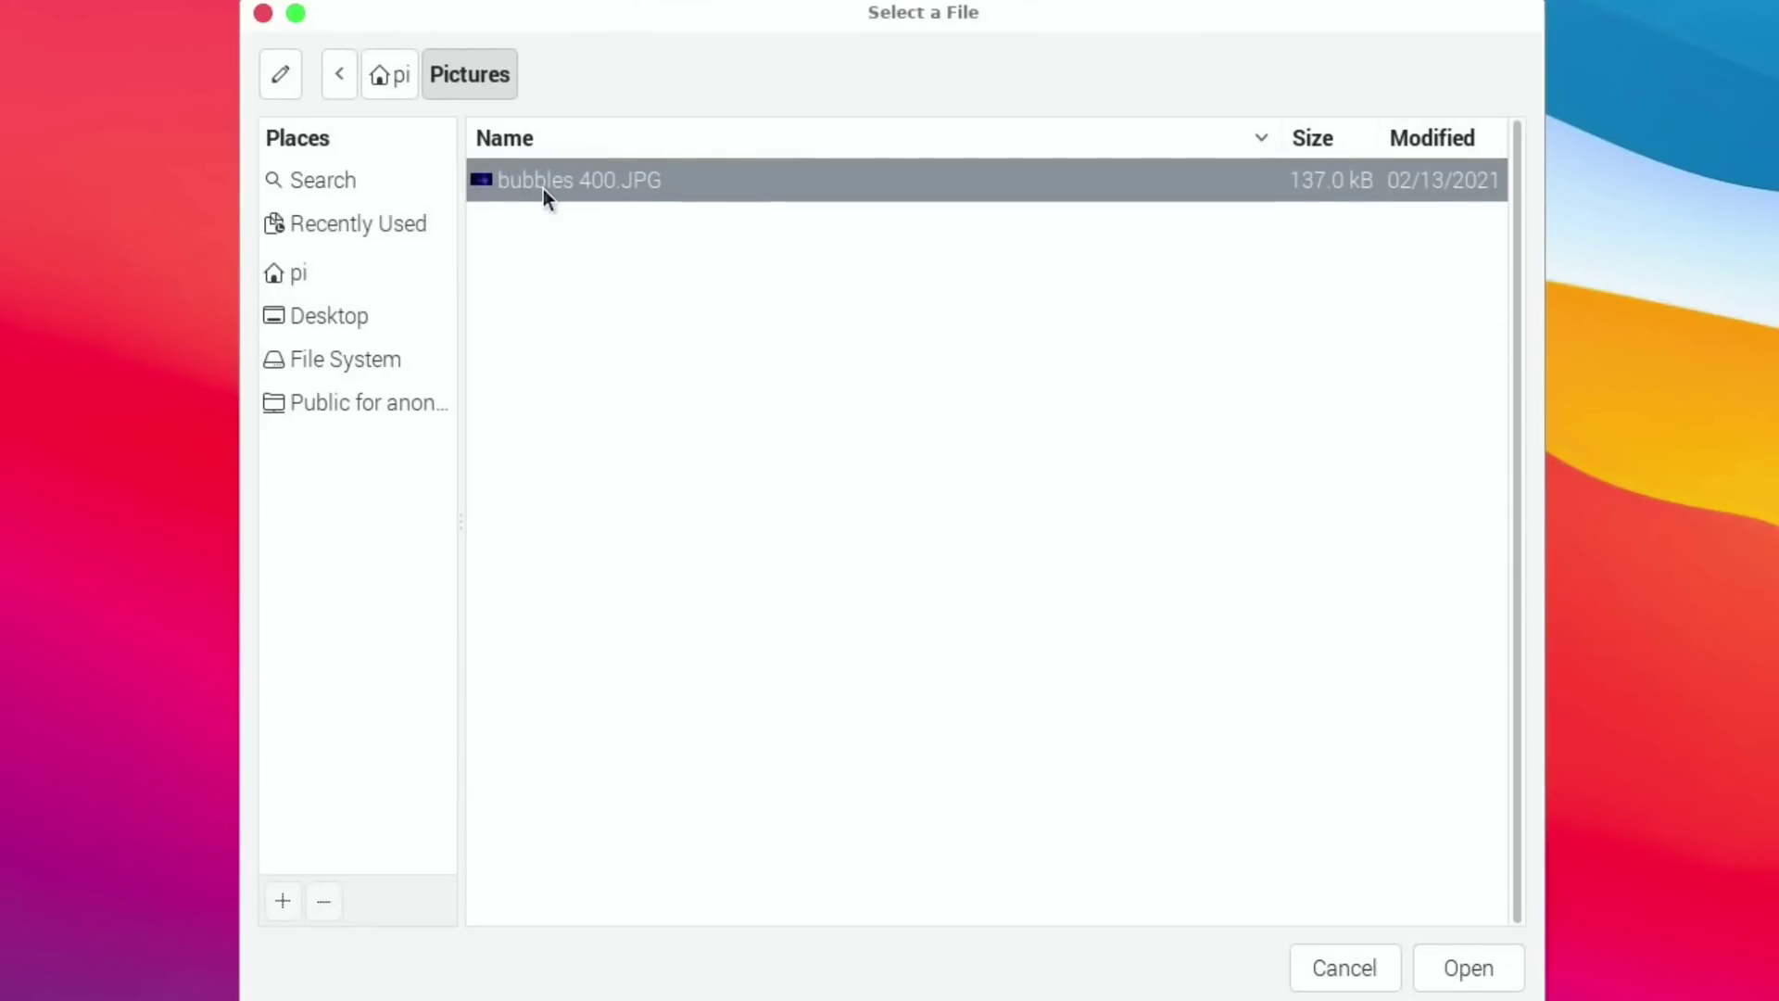
click(1459, 978)
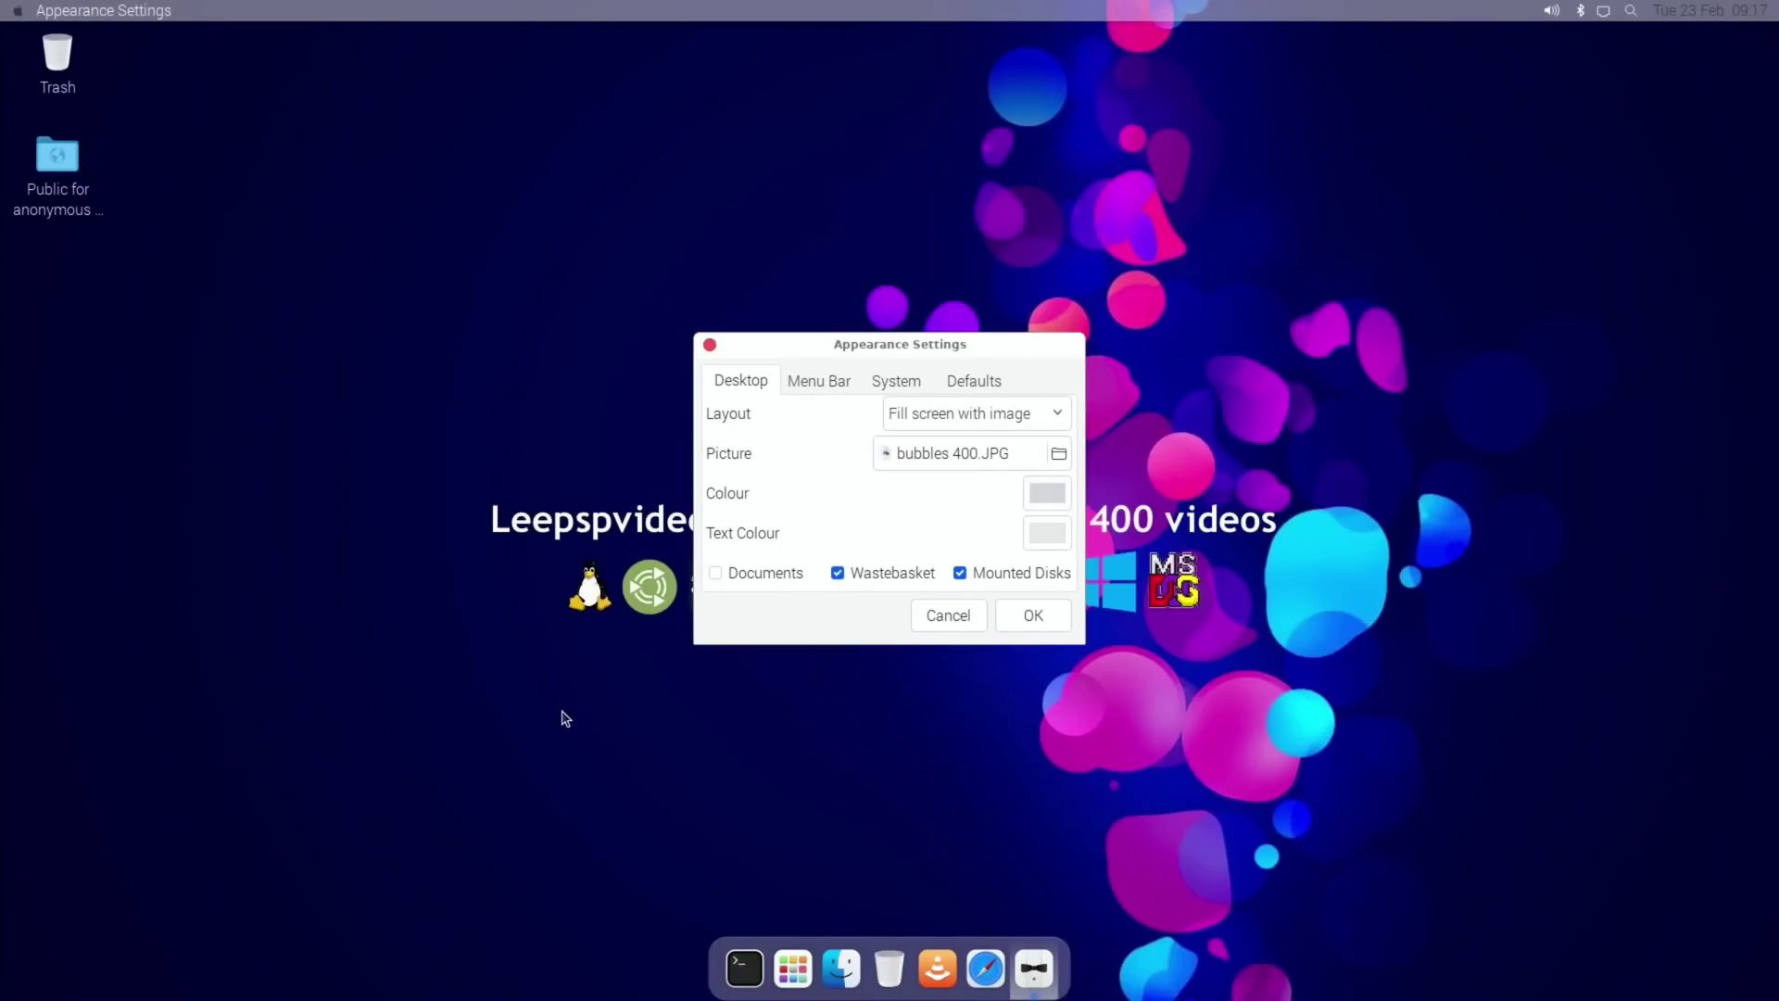
click(948, 614)
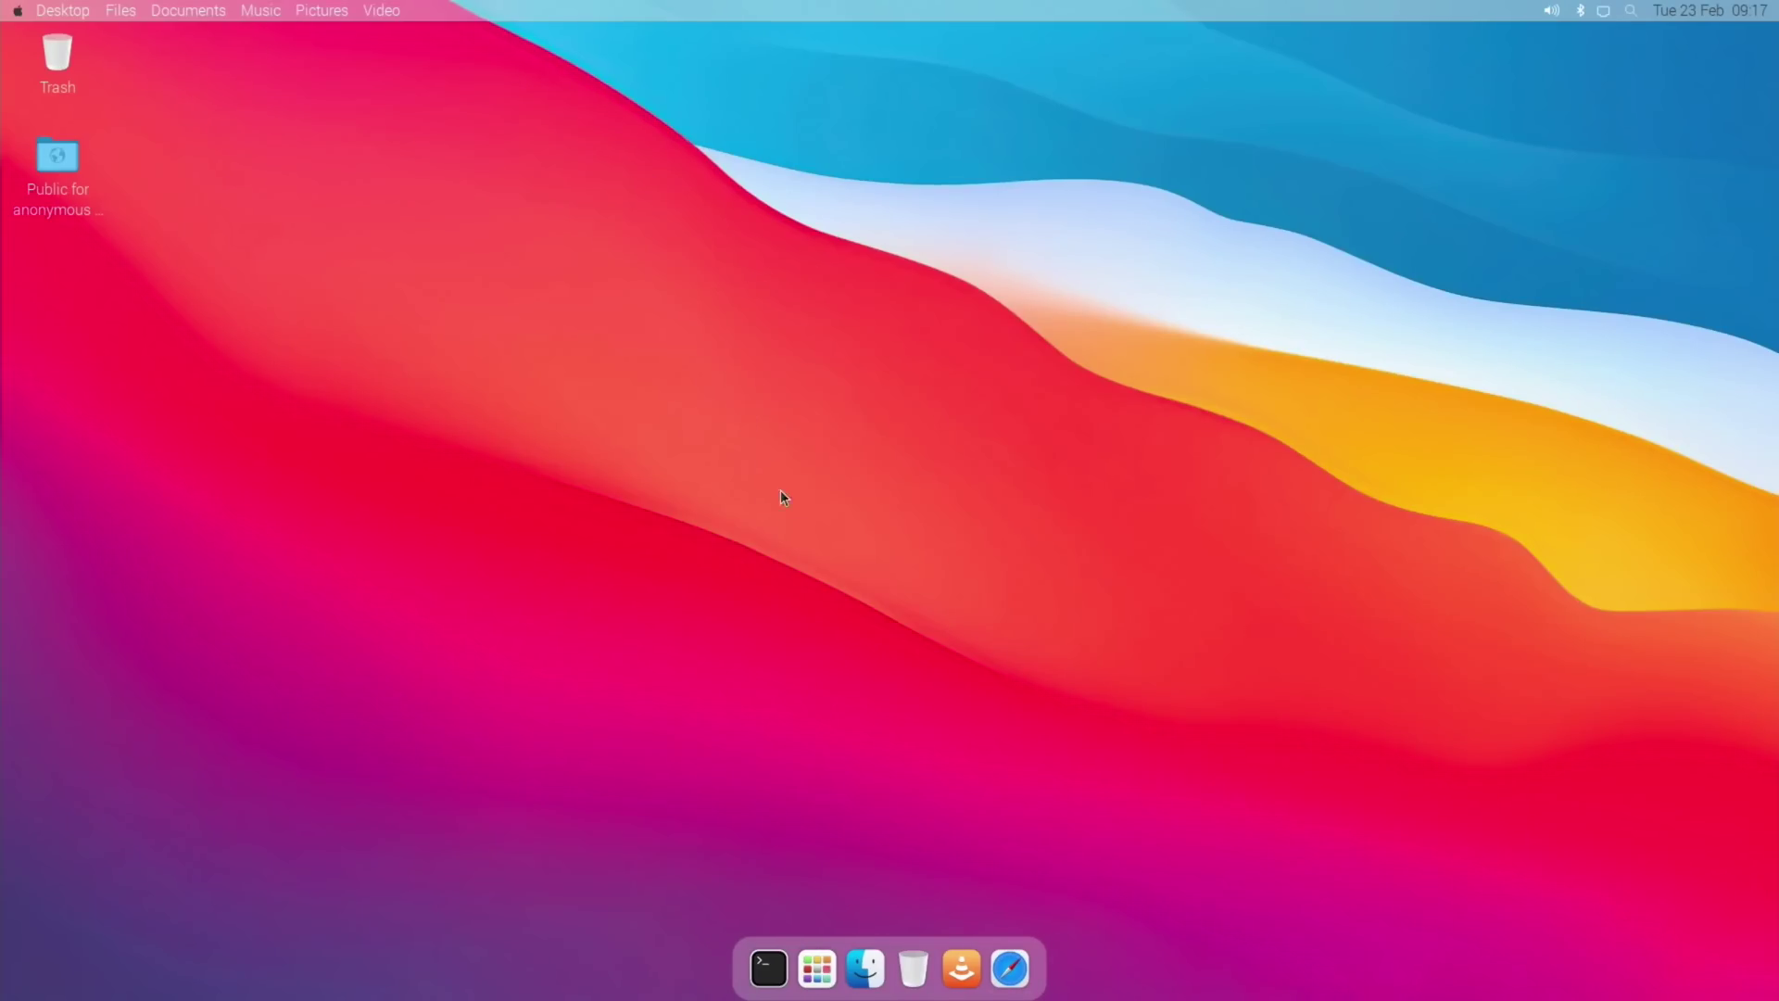
- Via Desktop Preferences, set pi > Pictures > bubbles 400.JPG as the wallpaper and confirm with OK
right_click(839, 623)
click(921, 808)
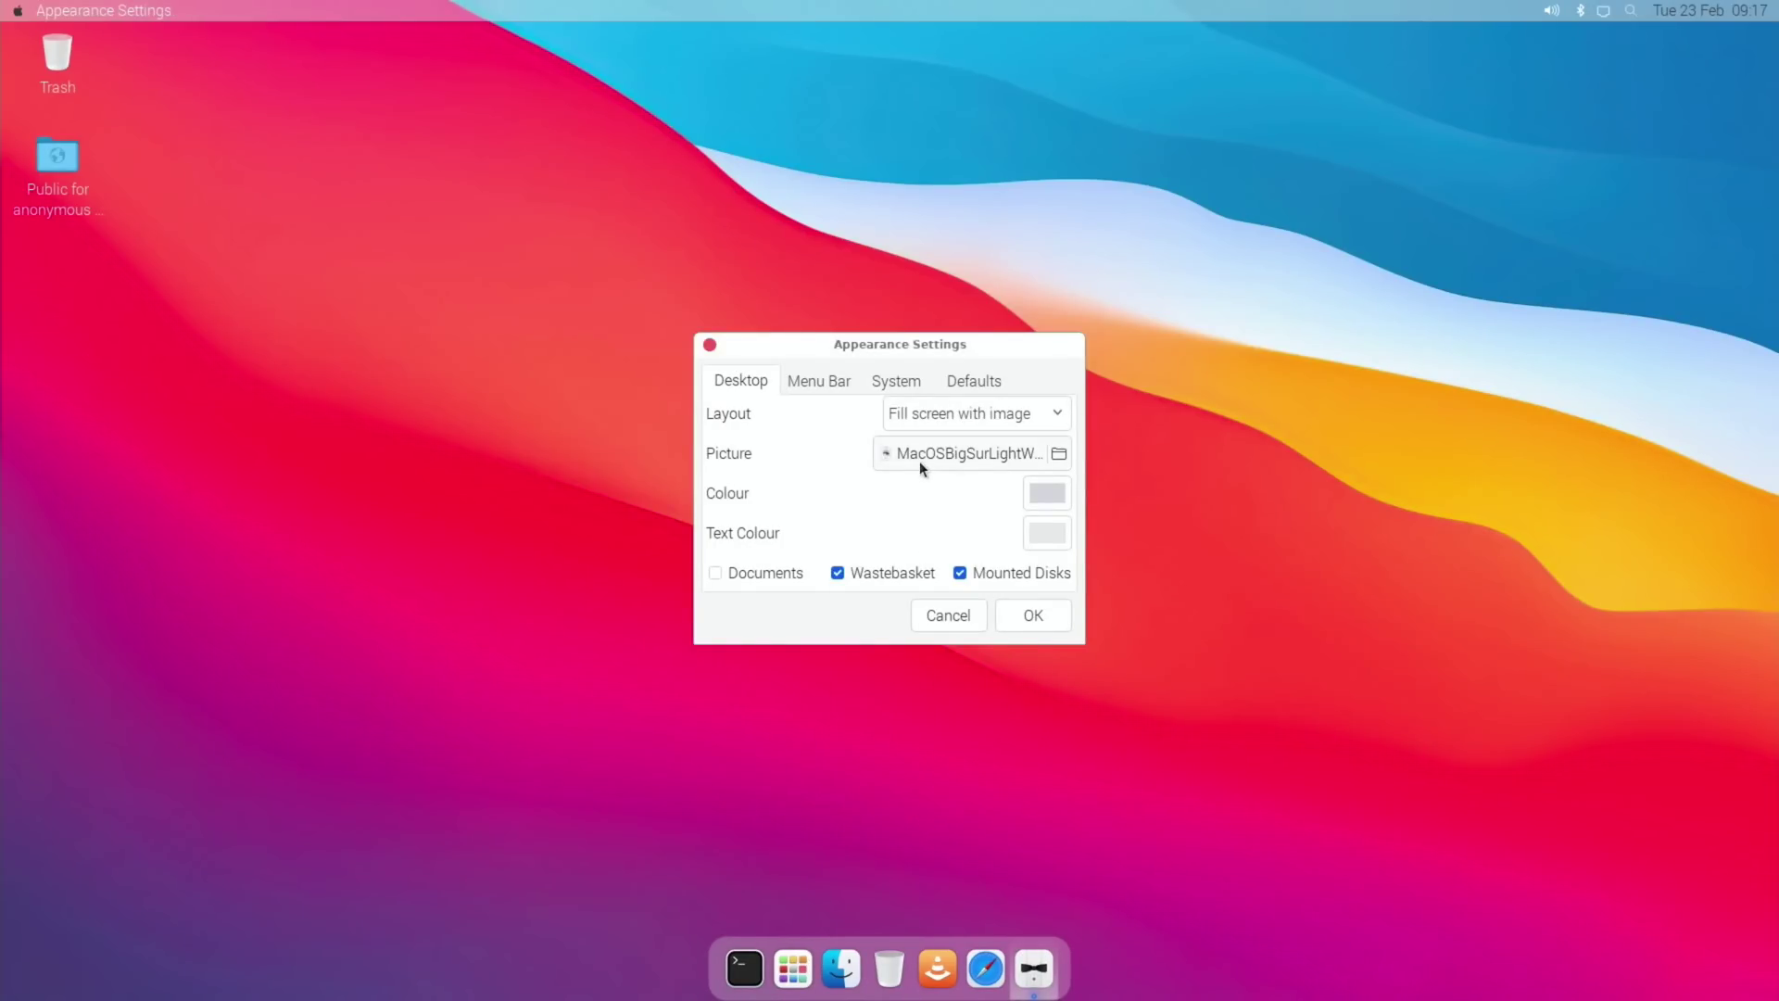
click(920, 452)
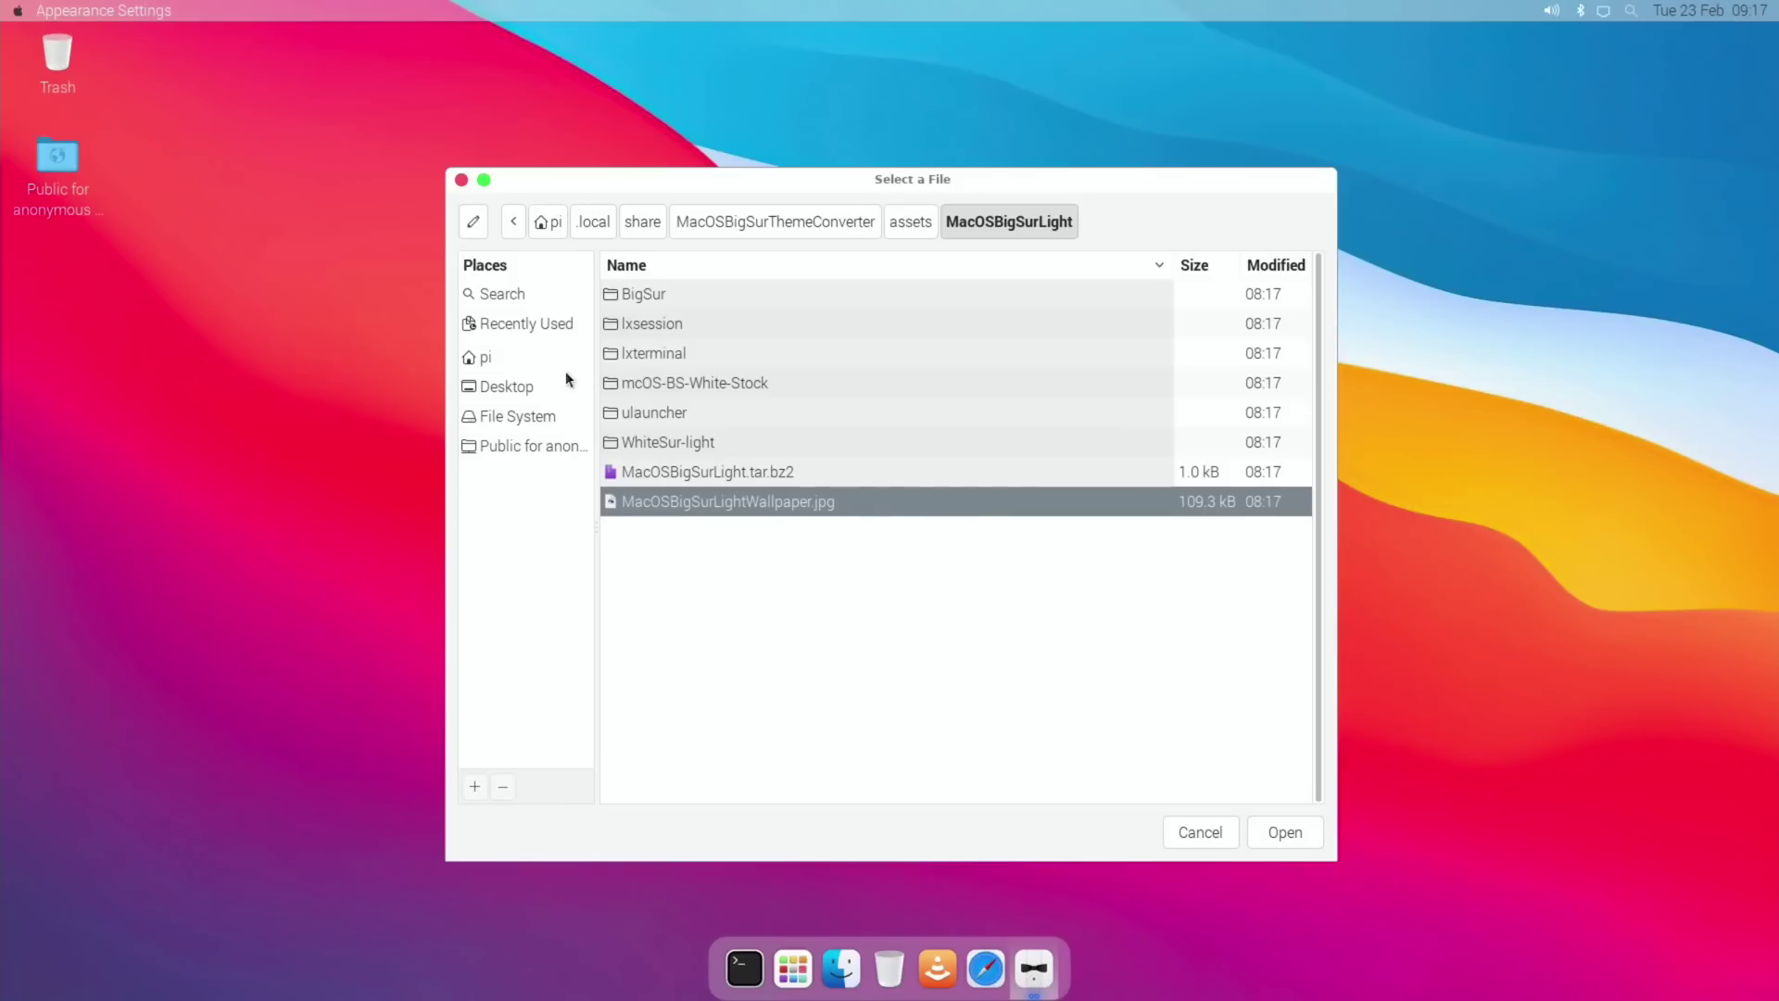
click(500, 358)
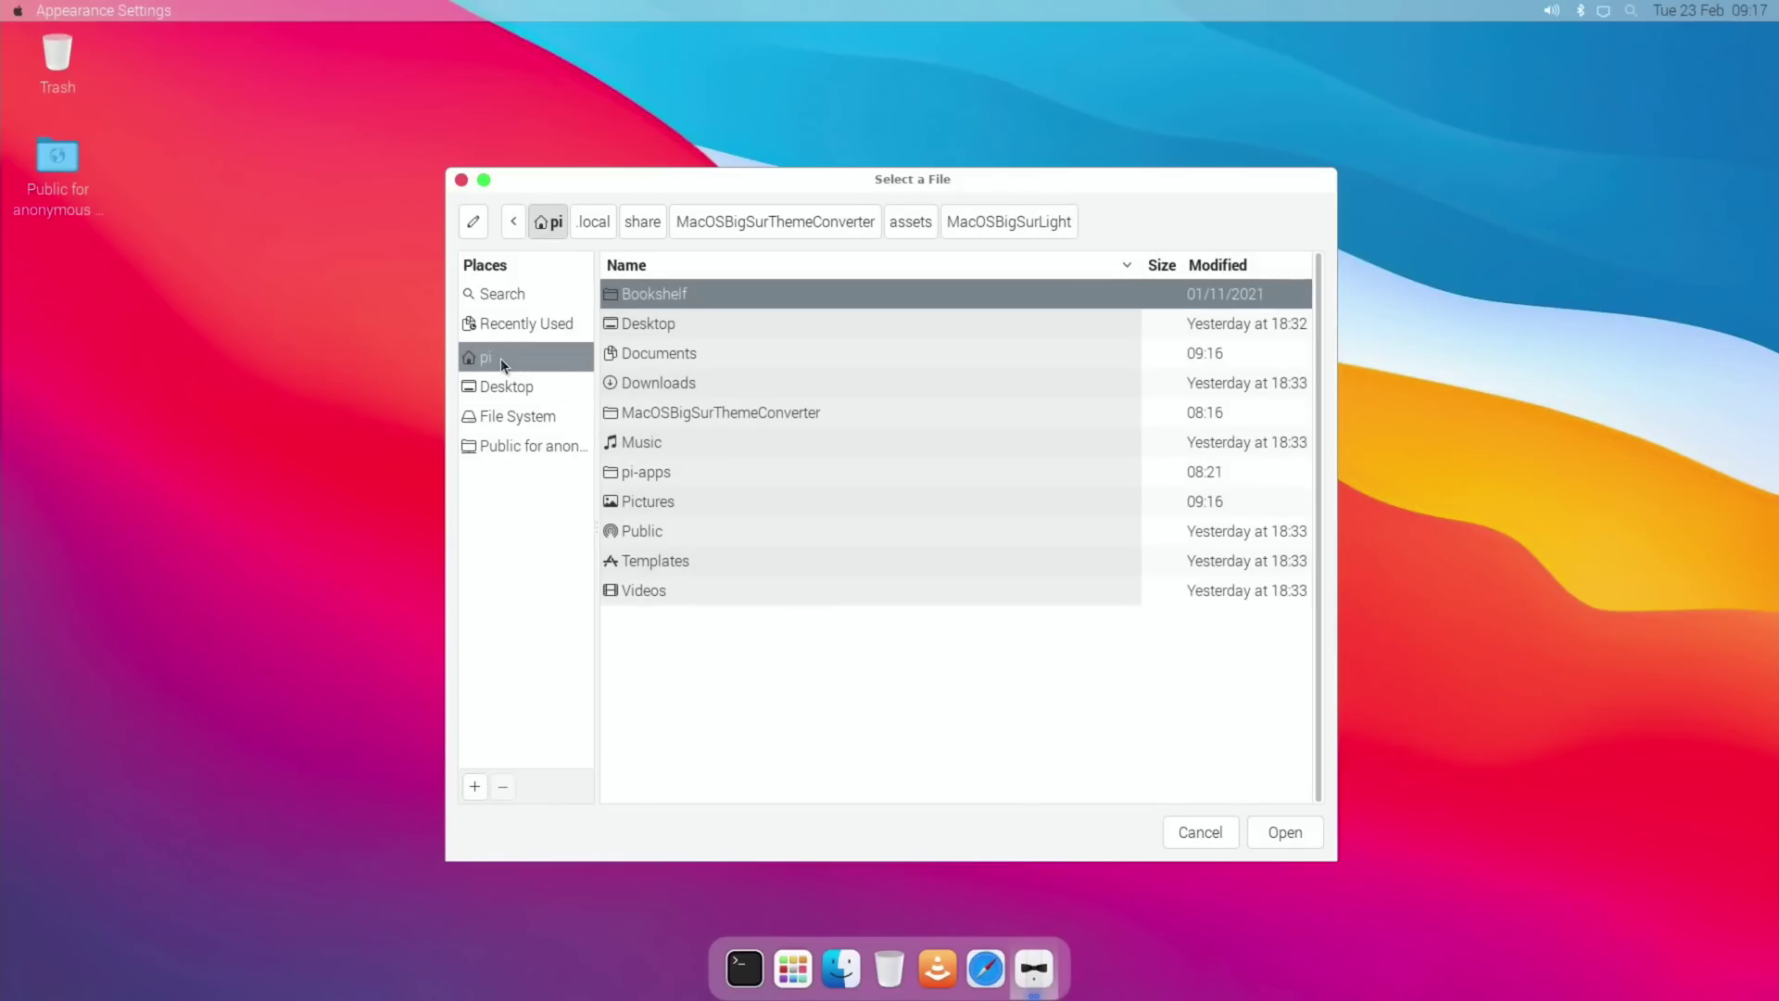
click(663, 501)
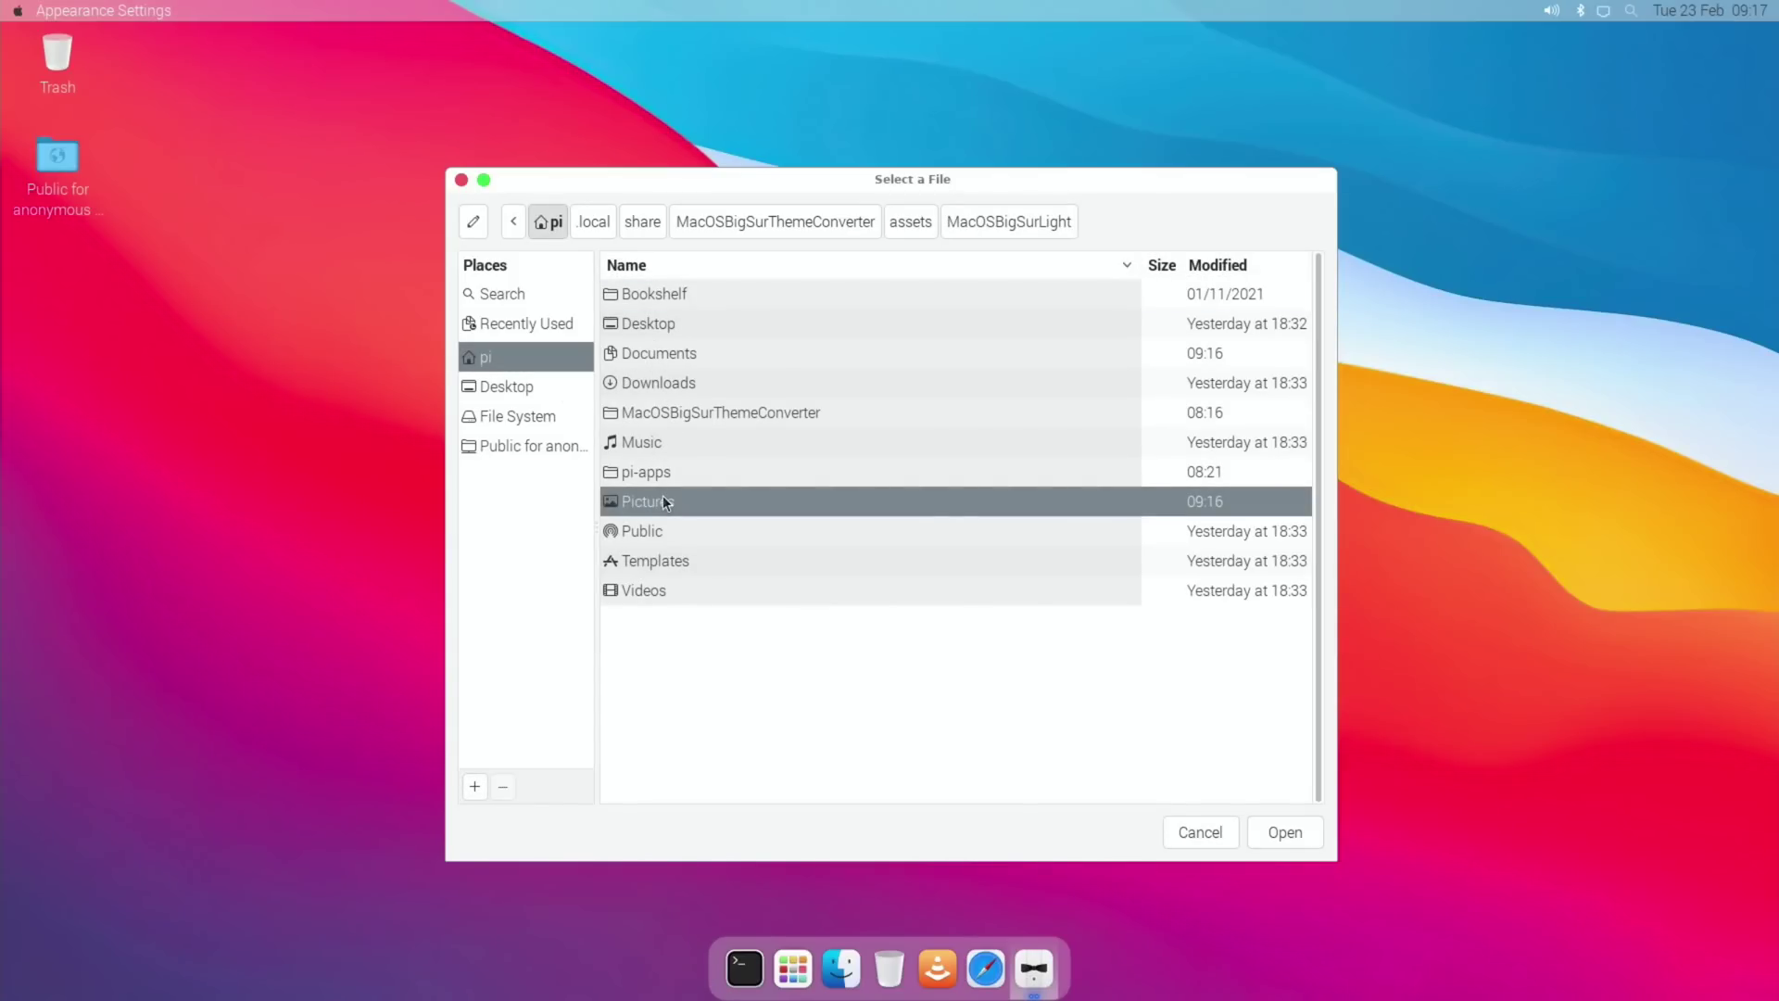
double_click(664, 502)
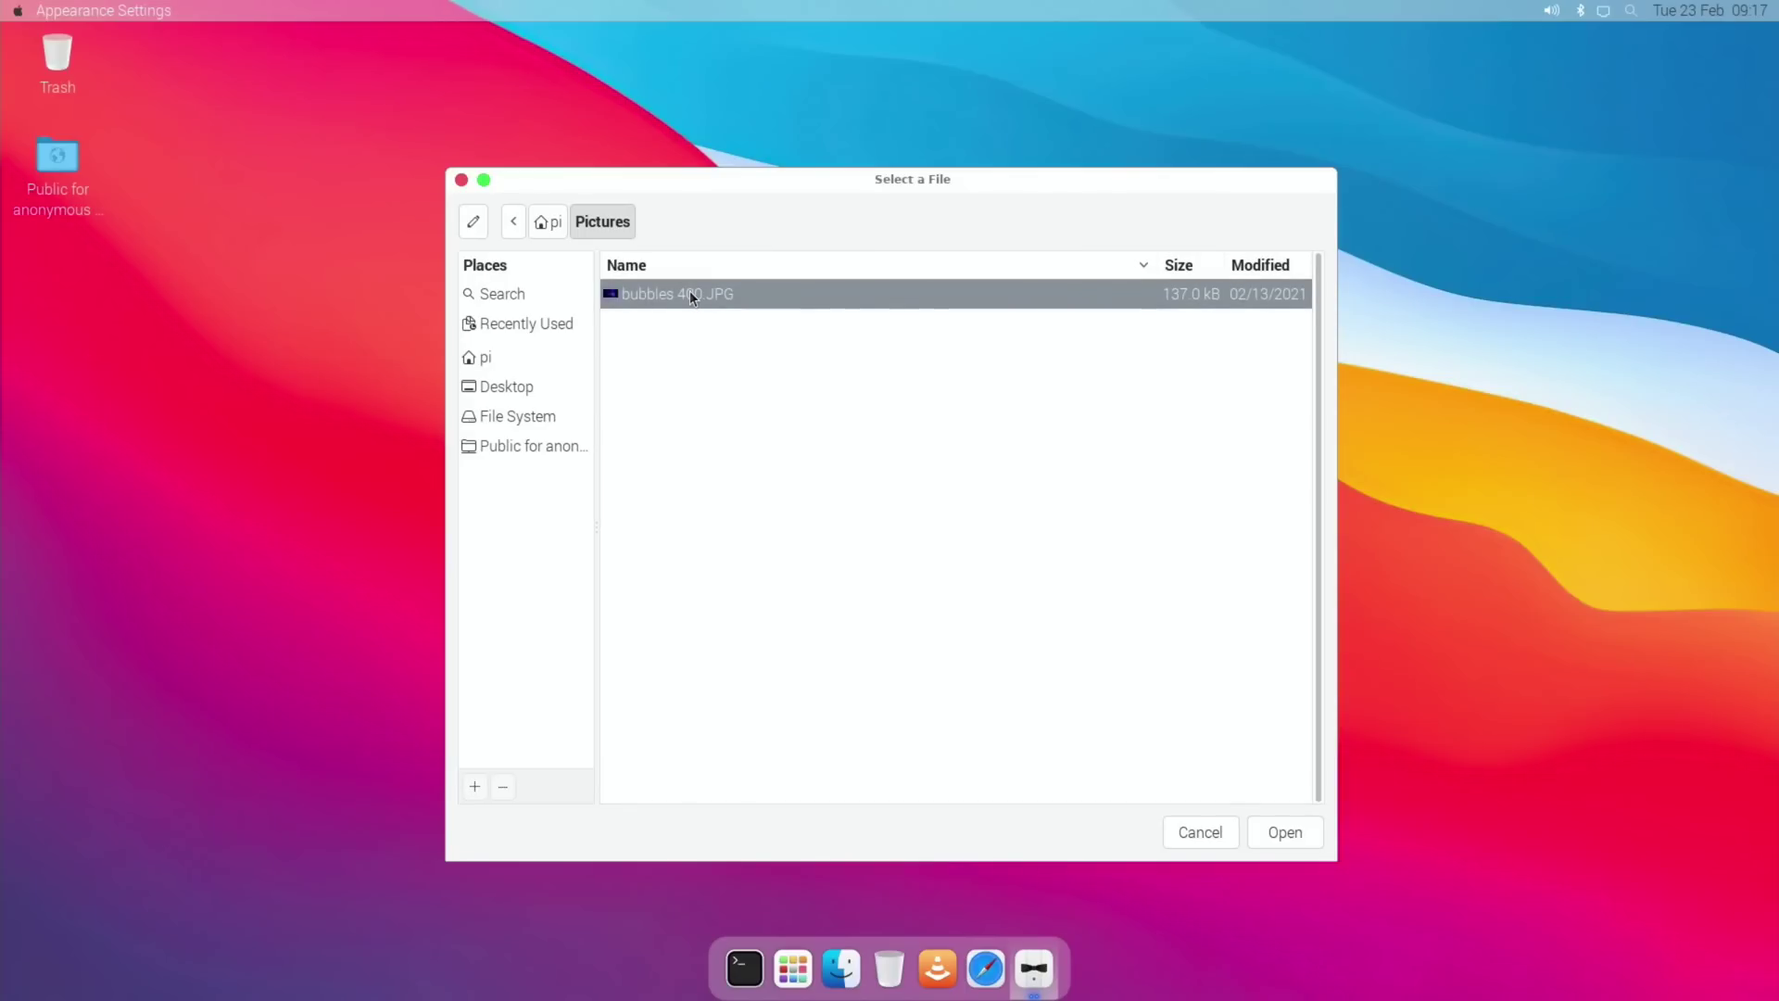
click(1296, 830)
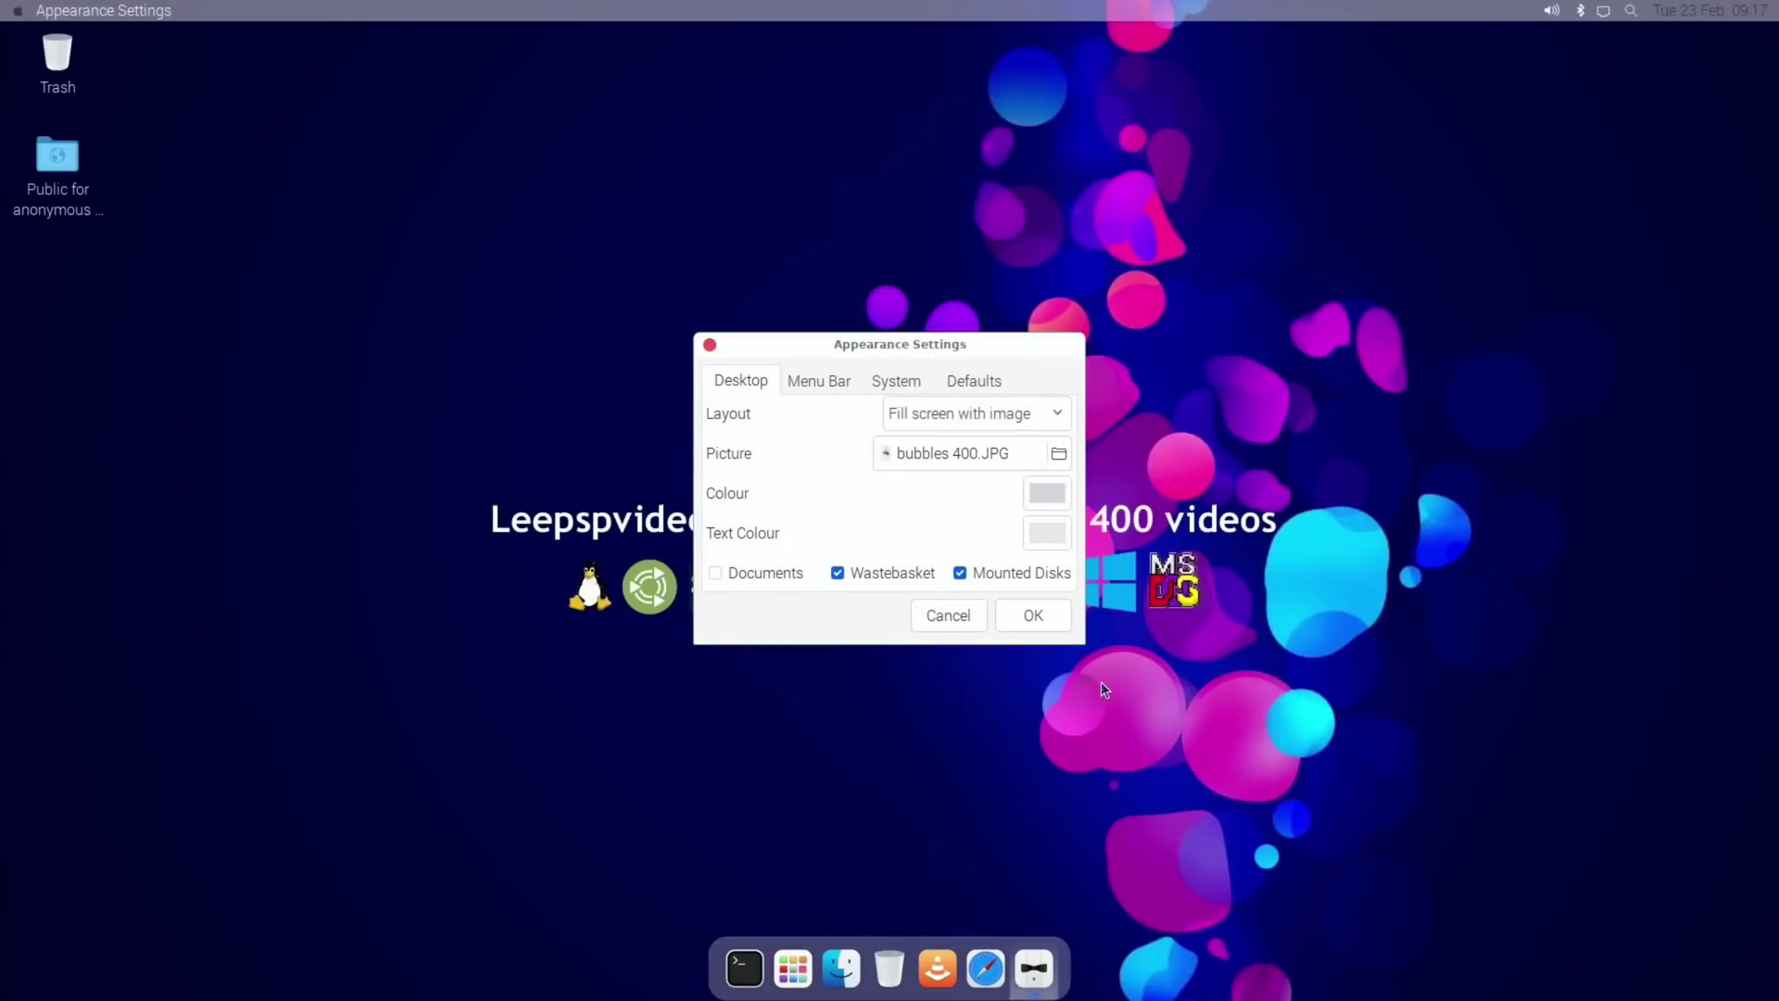
click(1030, 616)
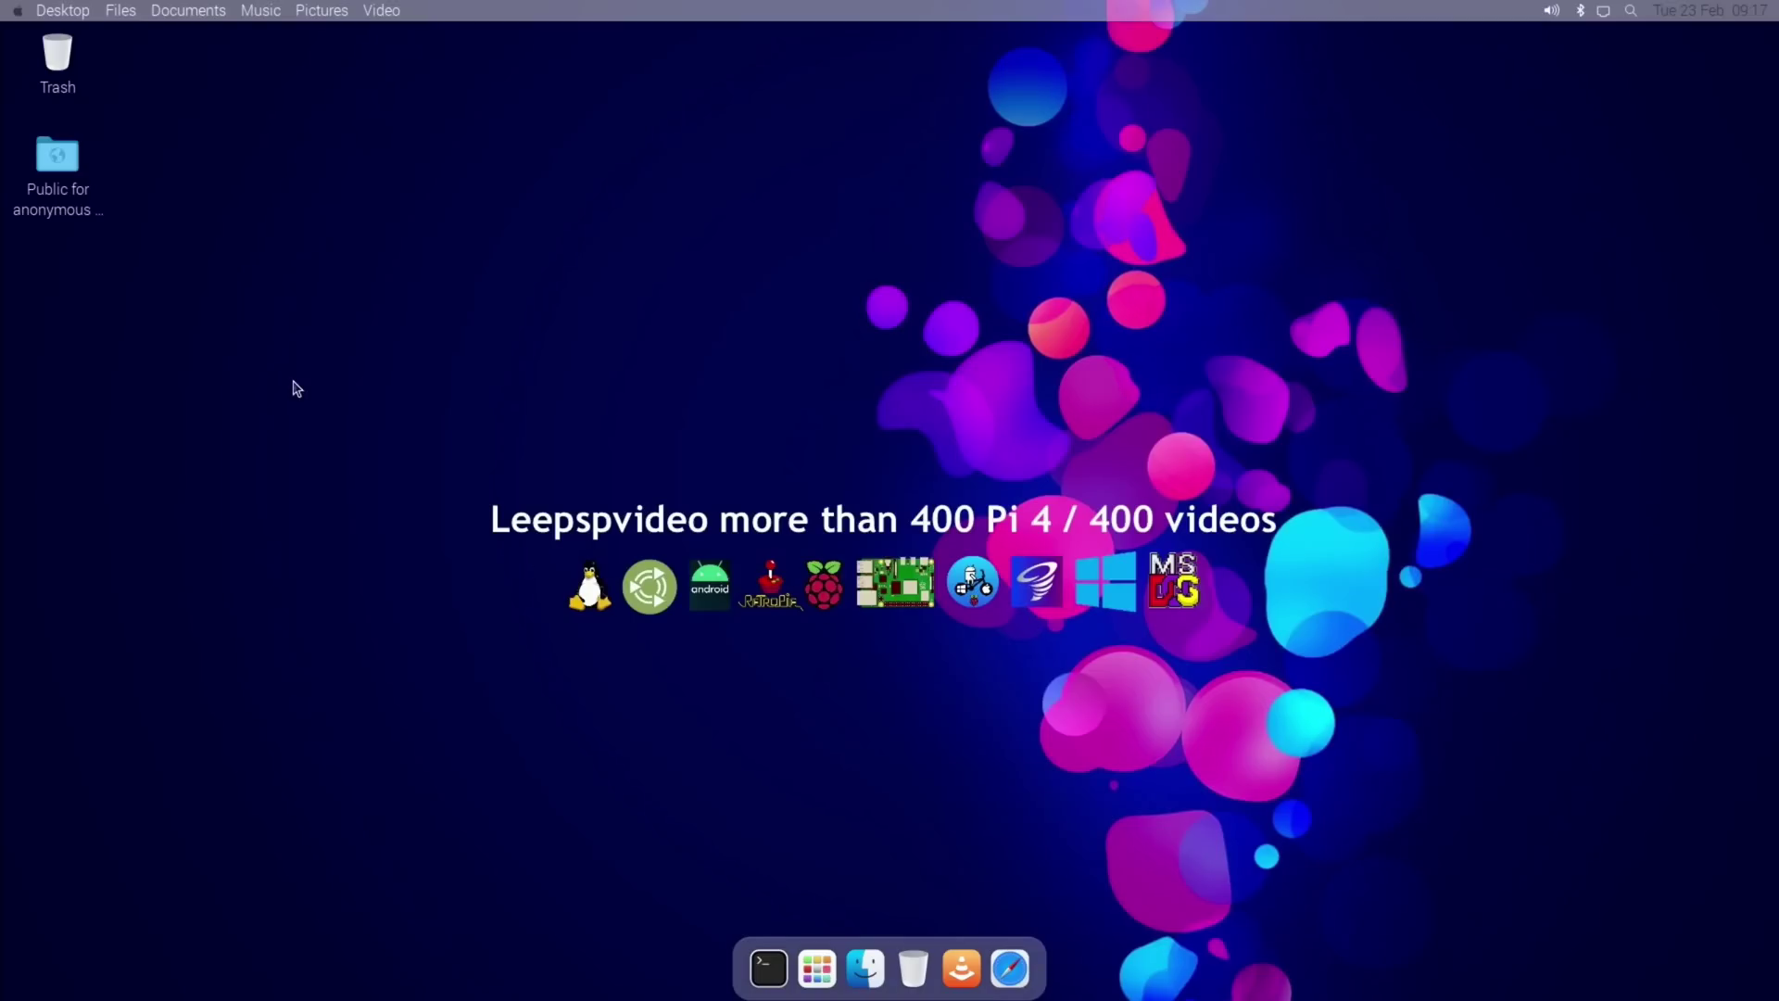
click(302, 12)
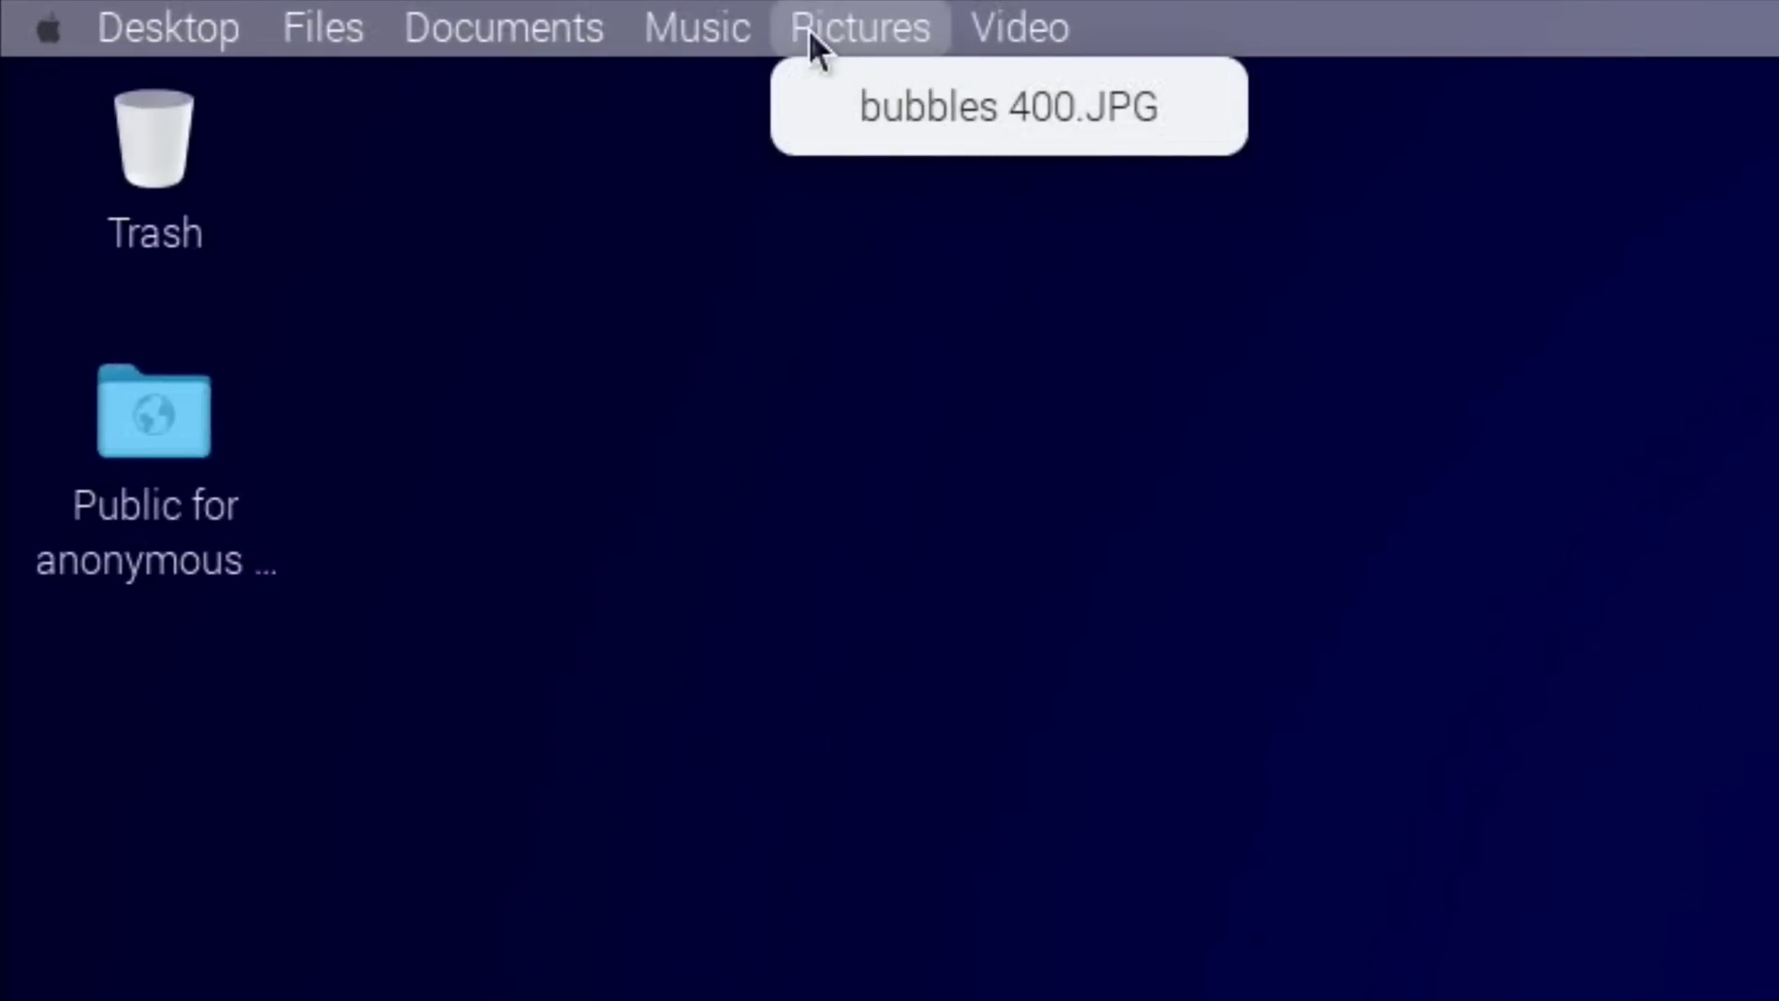
mouse_move(749, 31)
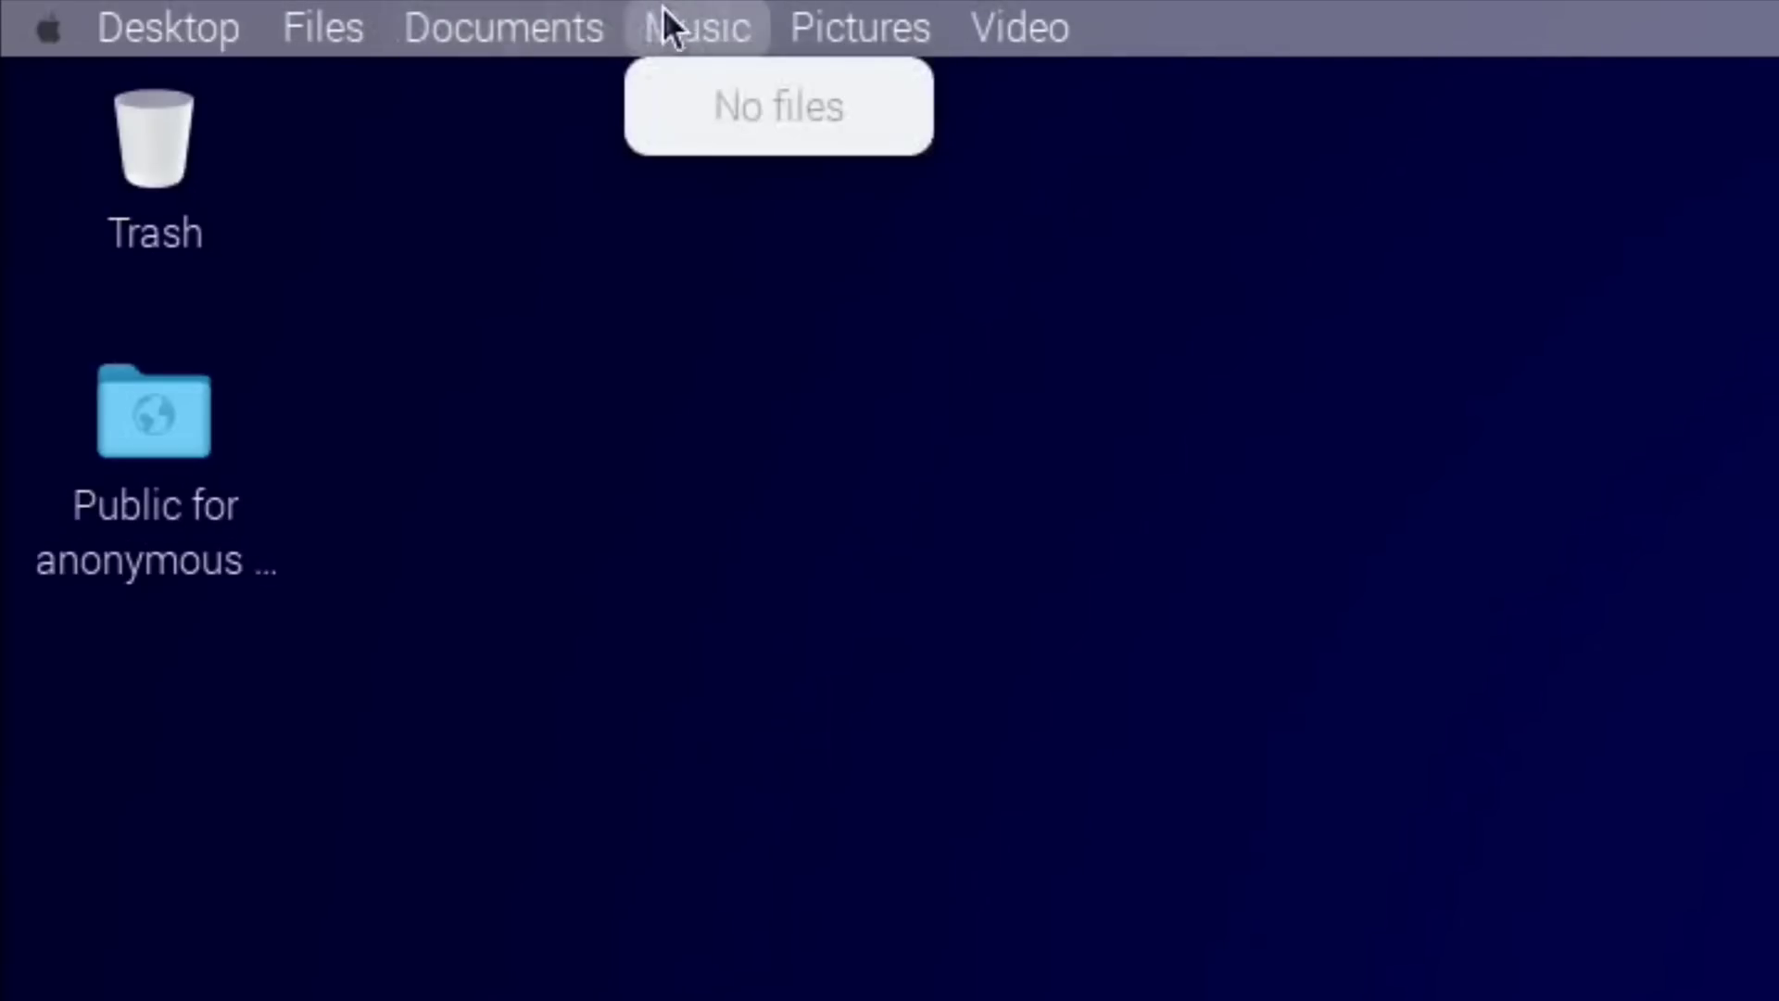
mouse_move(847, 25)
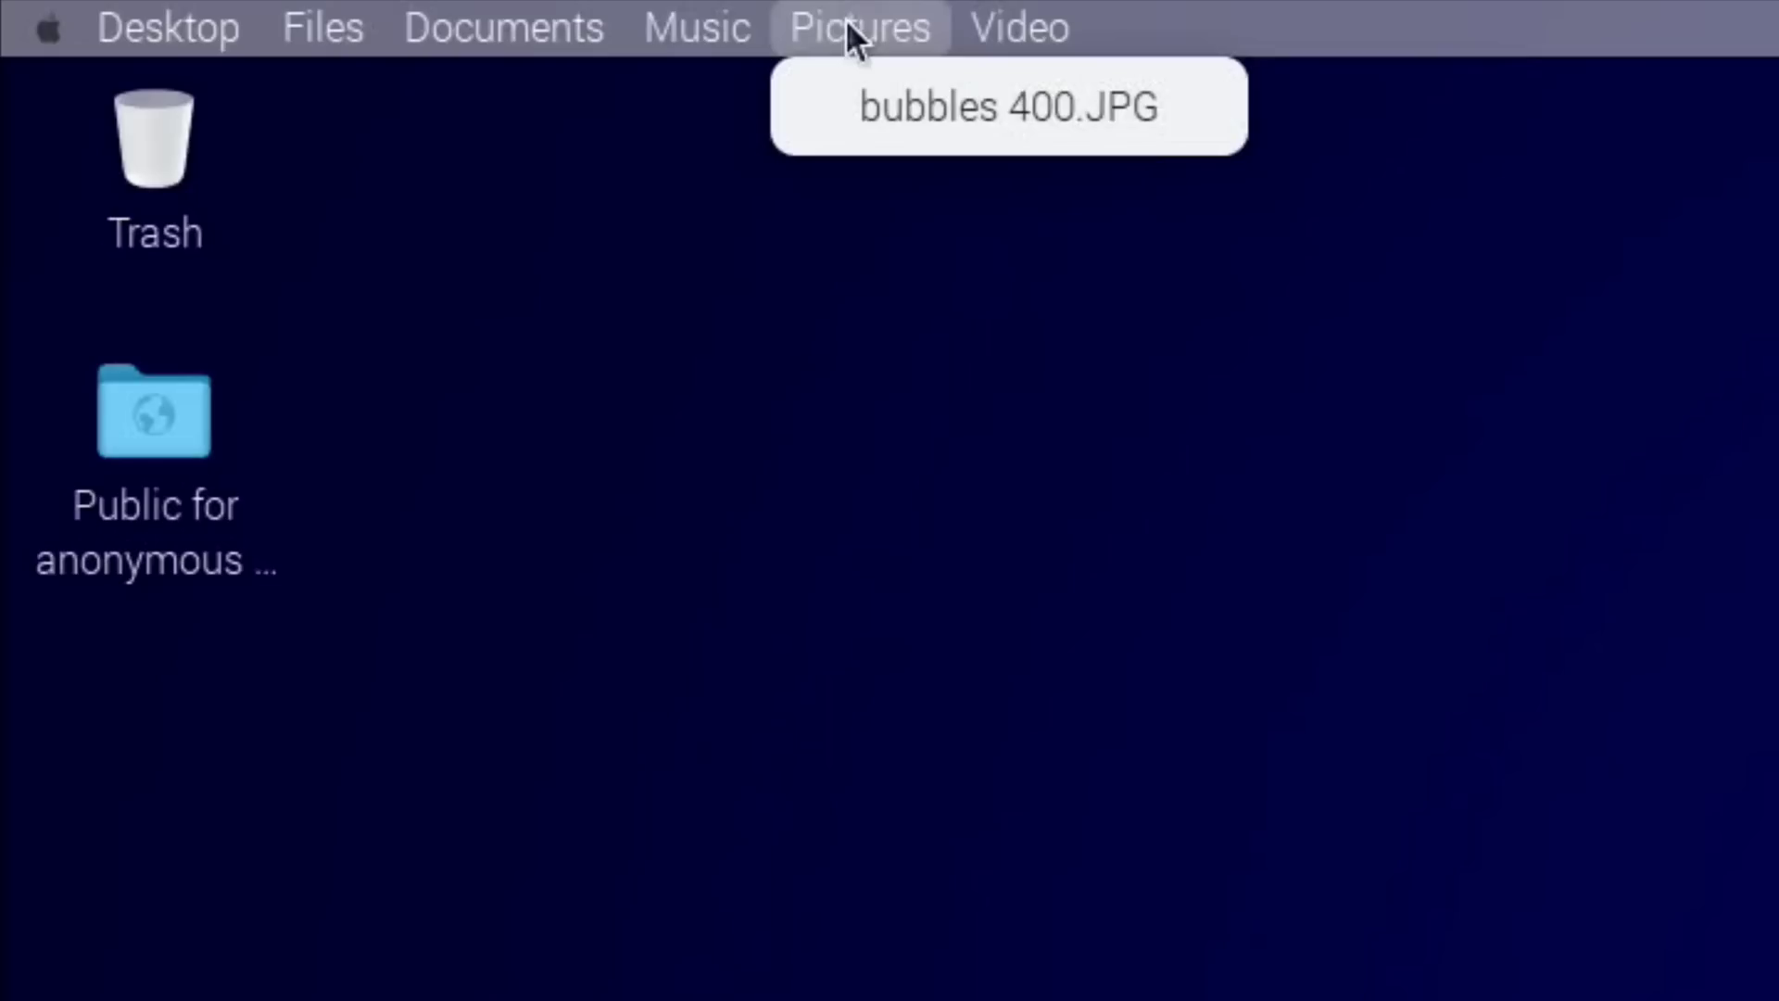
click(534, 26)
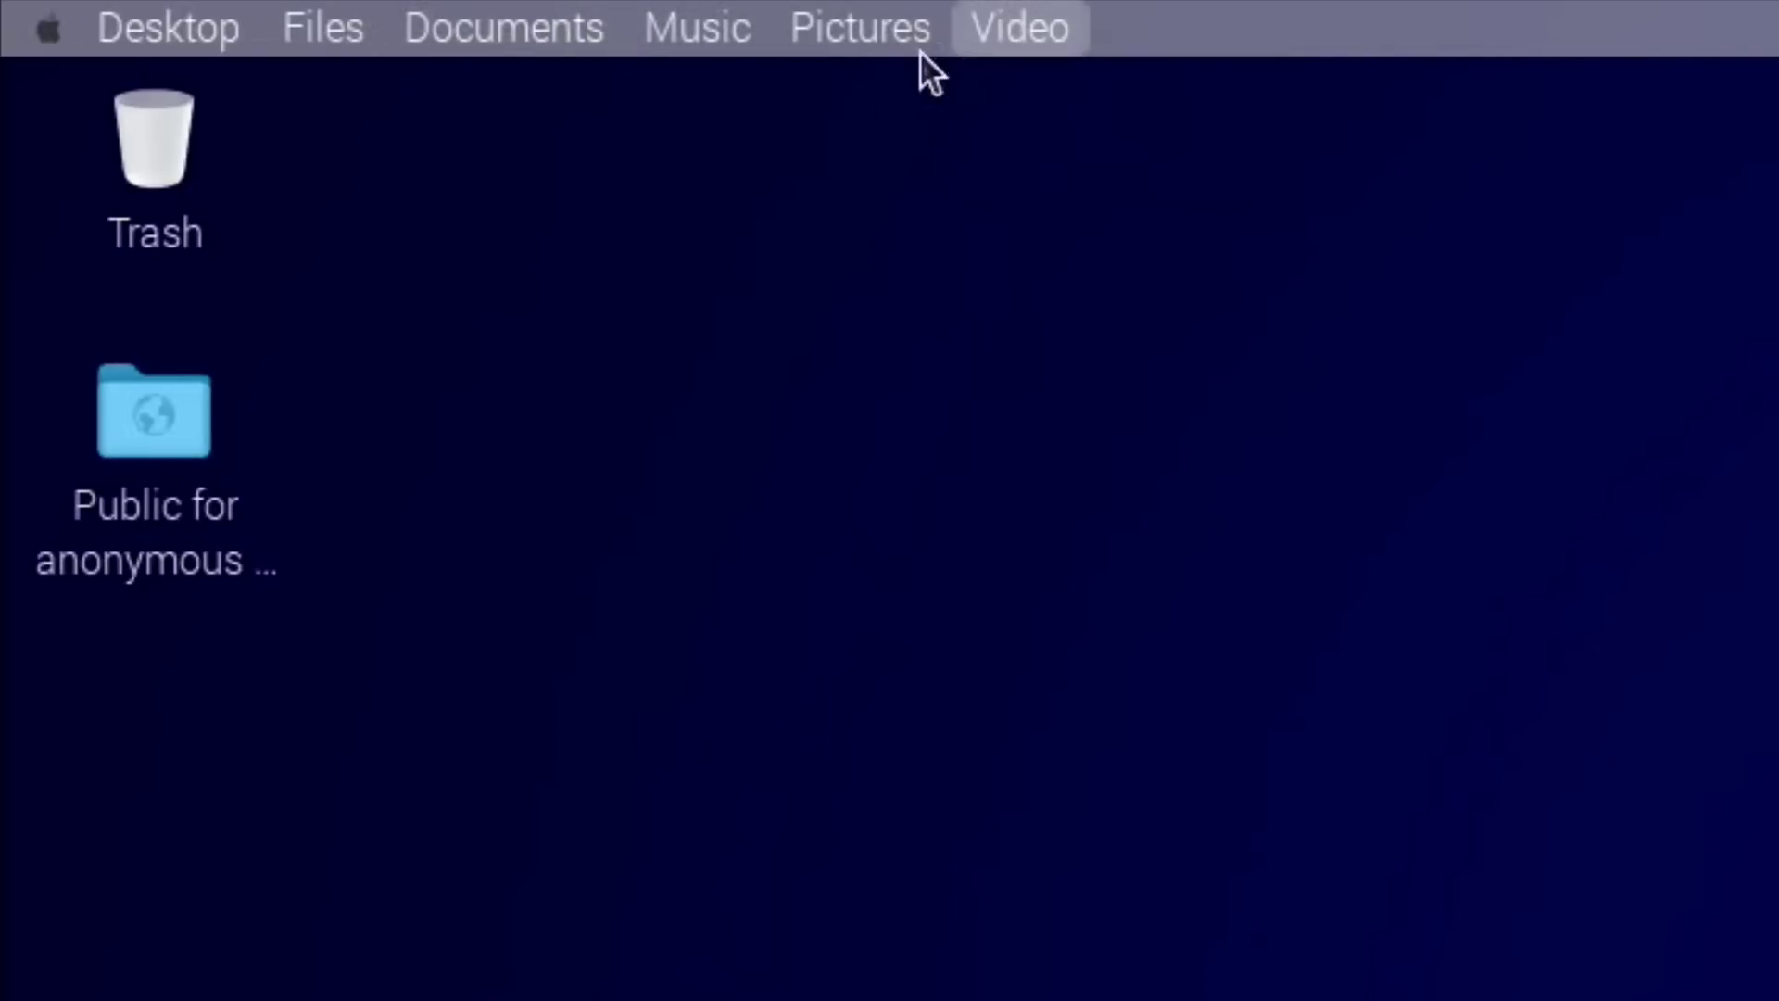
mouse_move(877, 26)
click(921, 81)
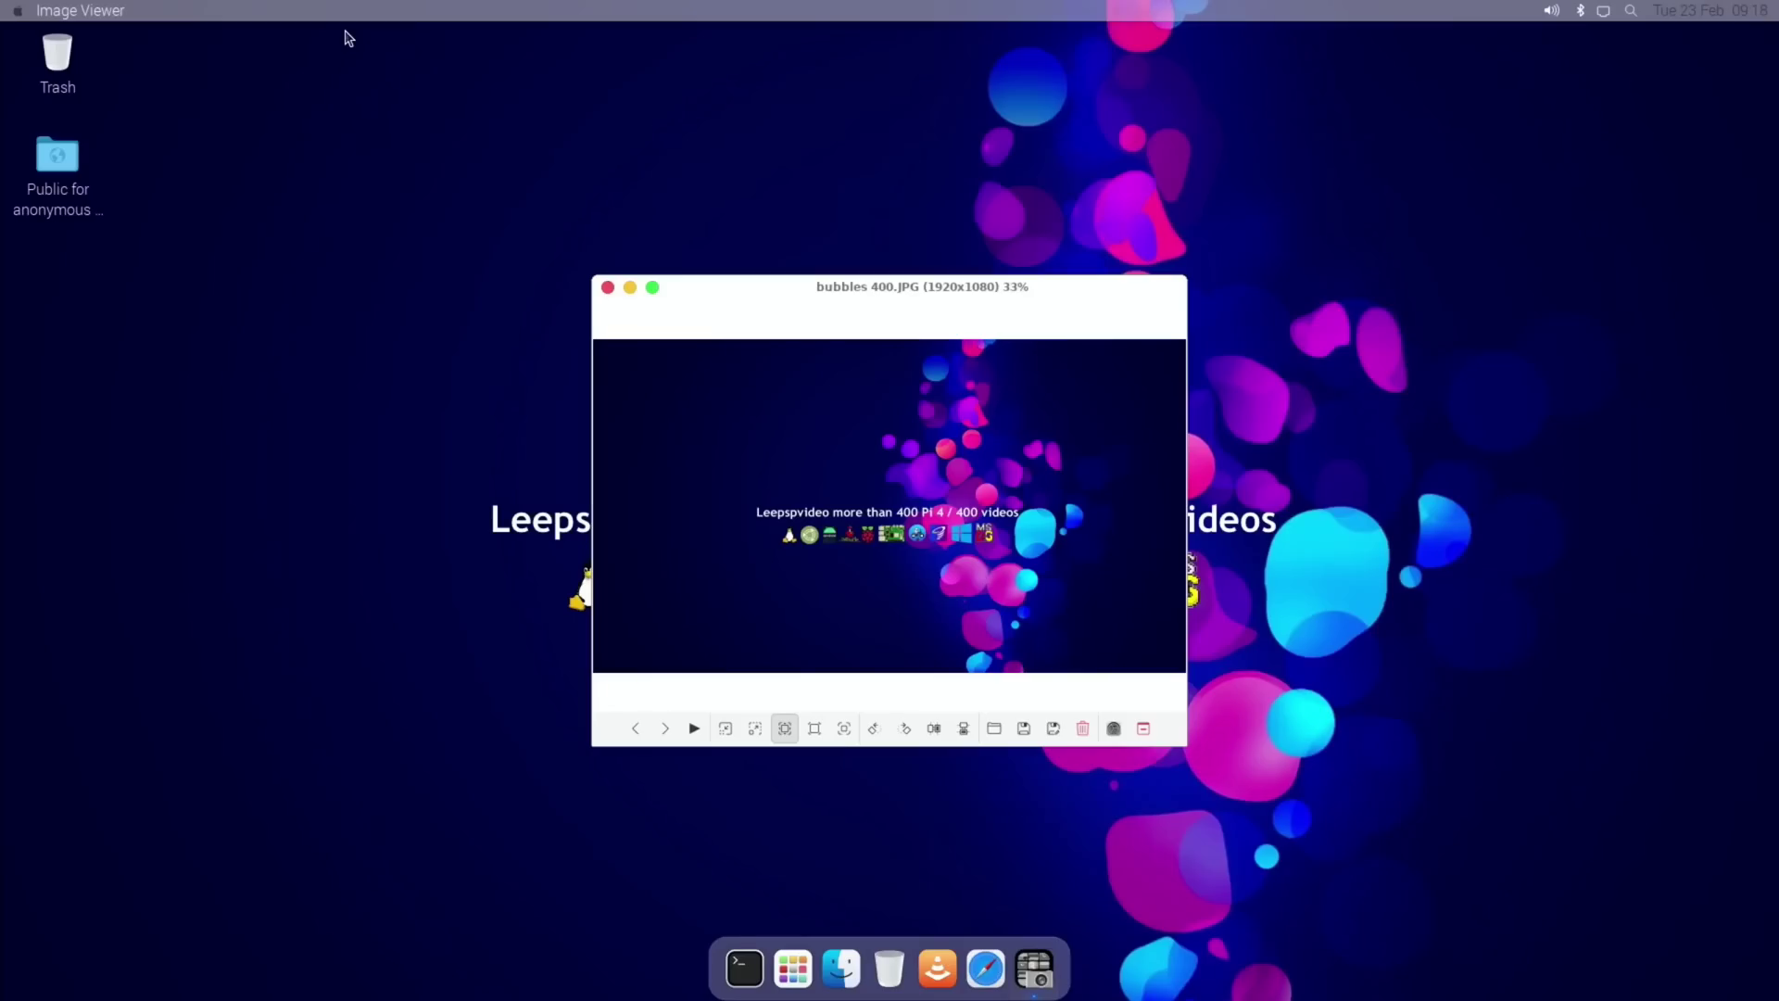
key(Escape)
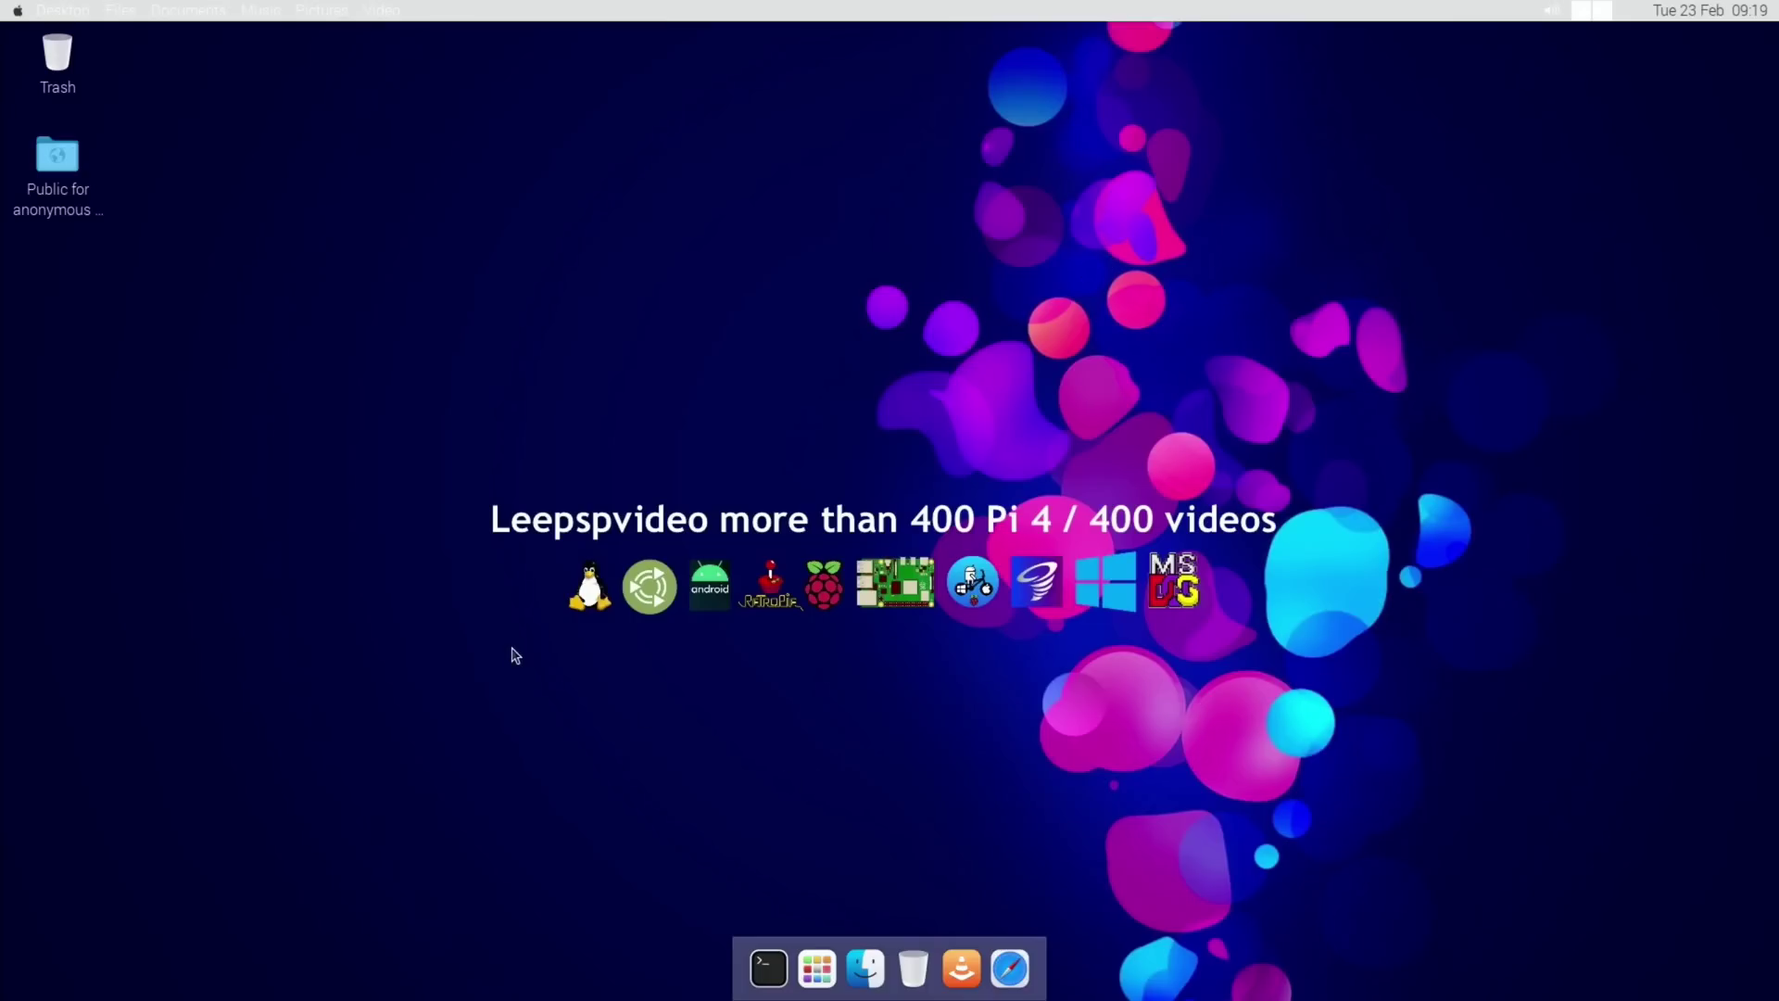
click(17, 11)
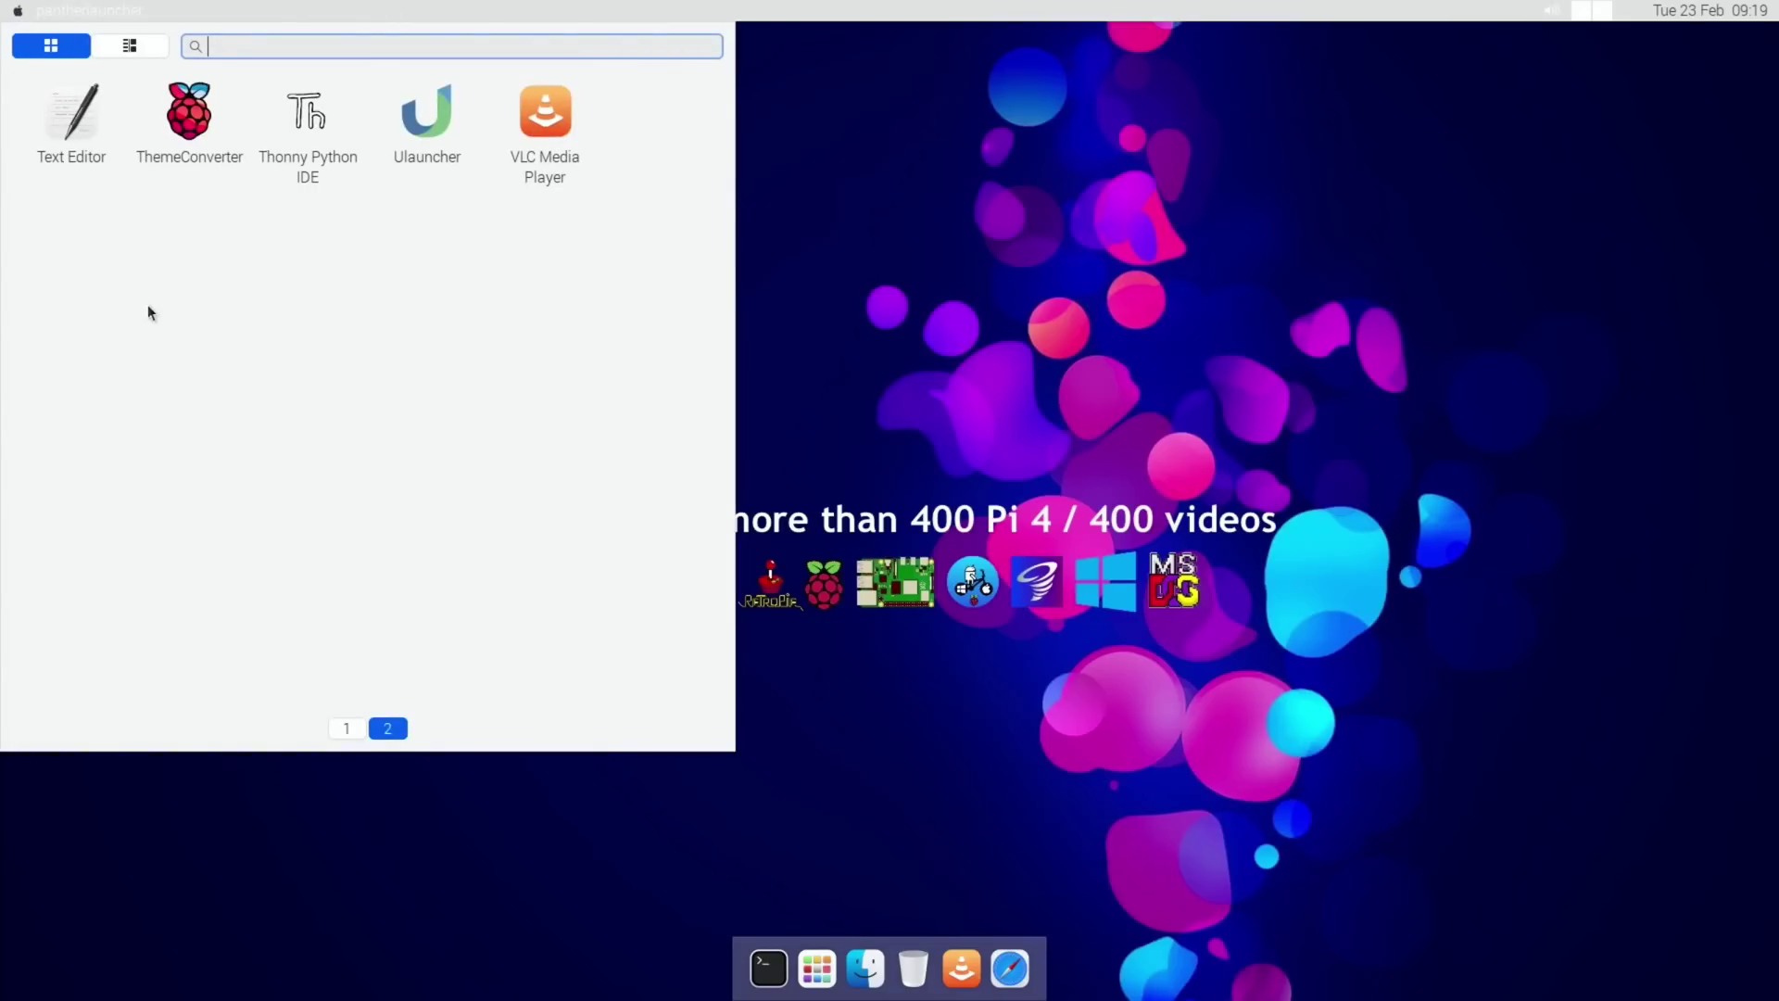
scroll(147, 312, up, 1)
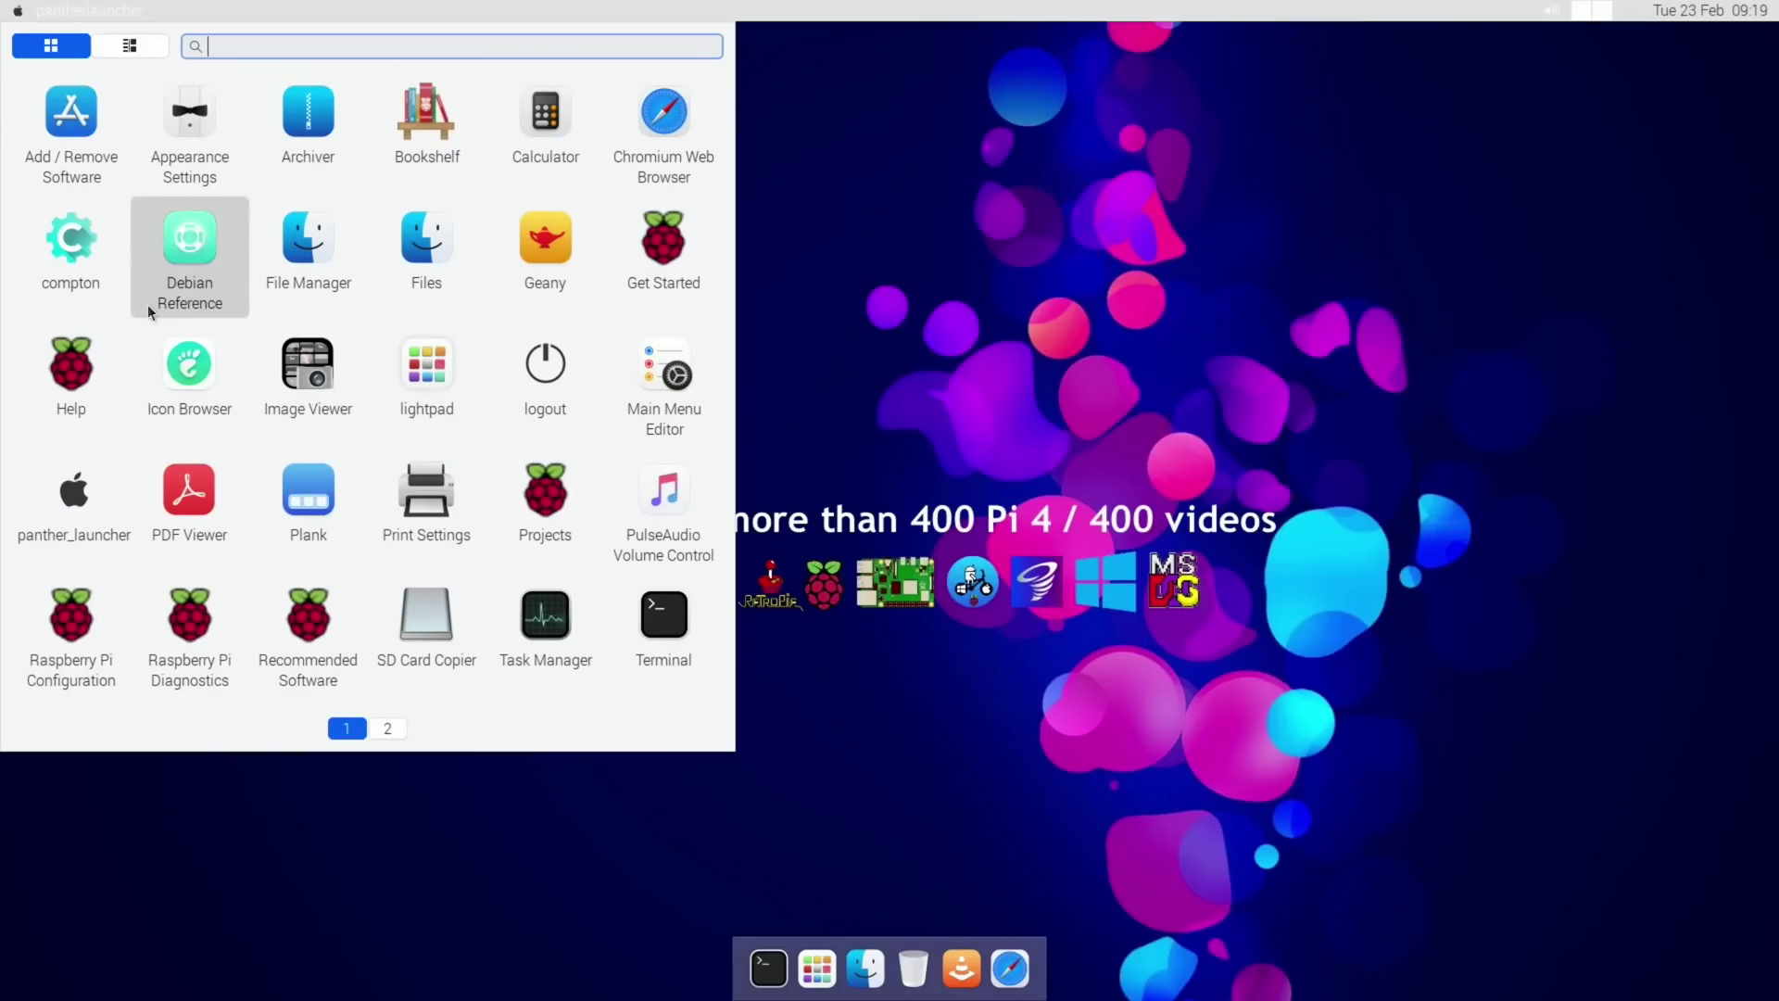
scroll(147, 304, down, 1)
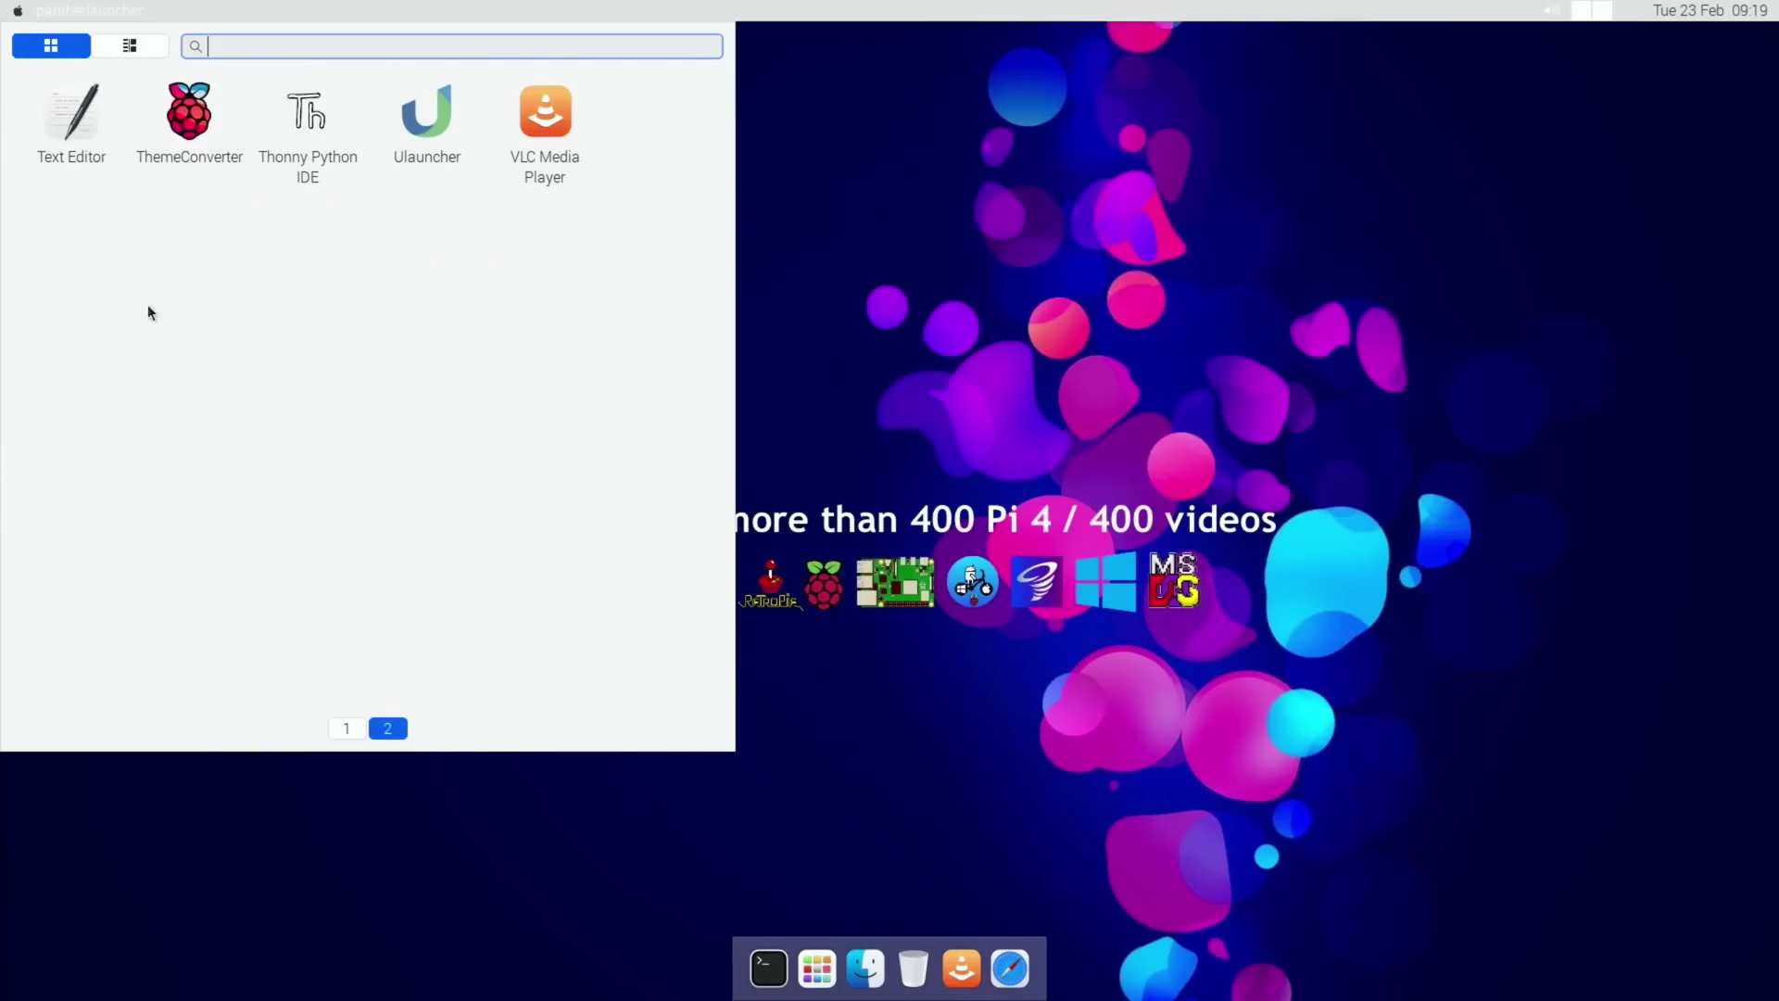
click(880, 159)
click(1710, 13)
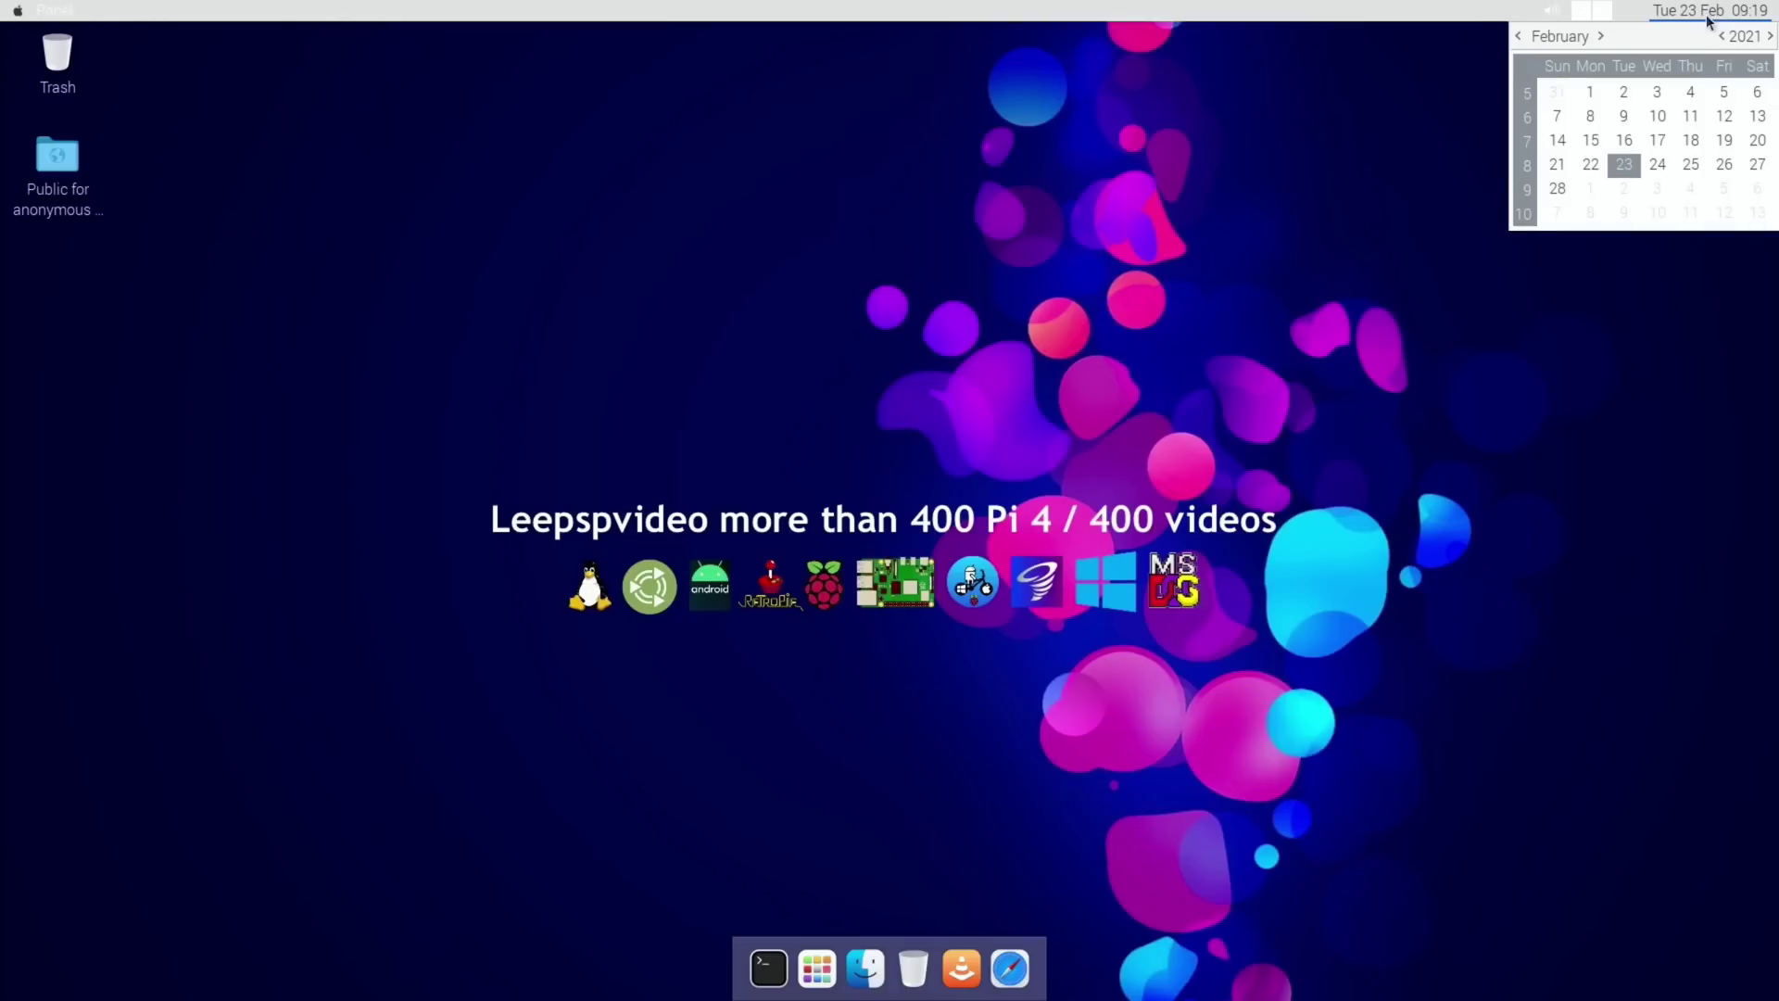
right_click(1316, 237)
click(1126, 343)
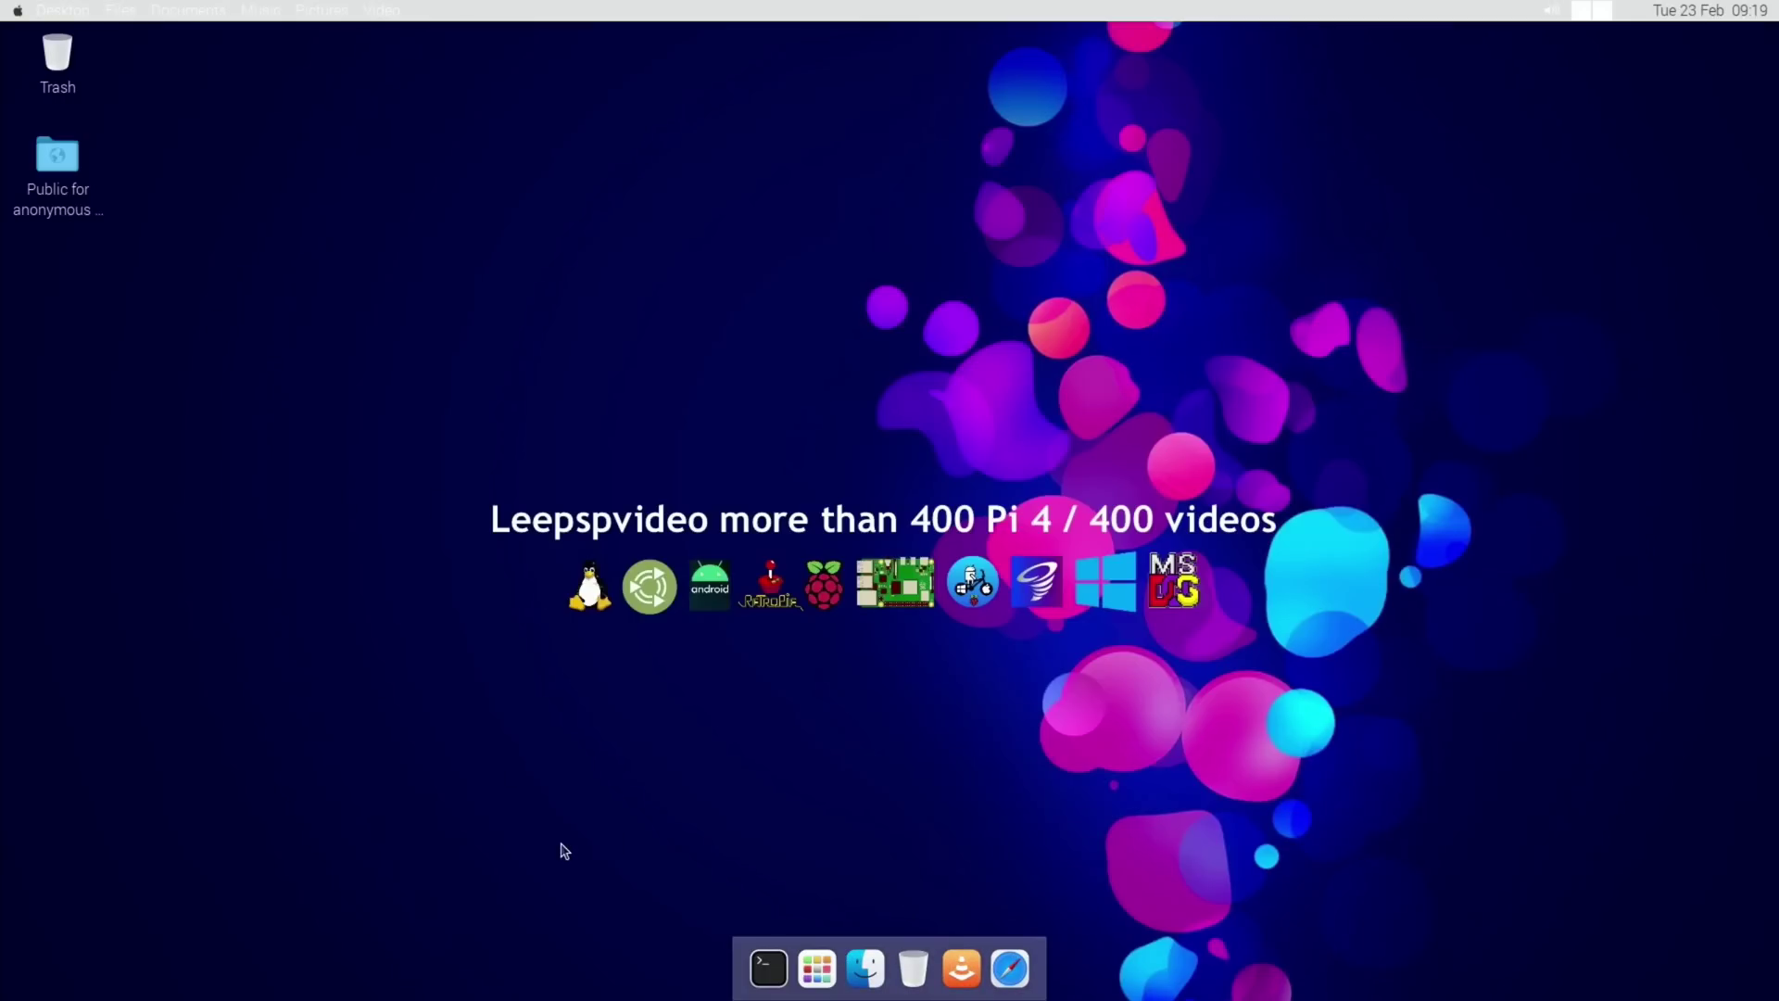
- Open a terminal from the dock and type 'sudo shutdown -h now'
click(768, 969)
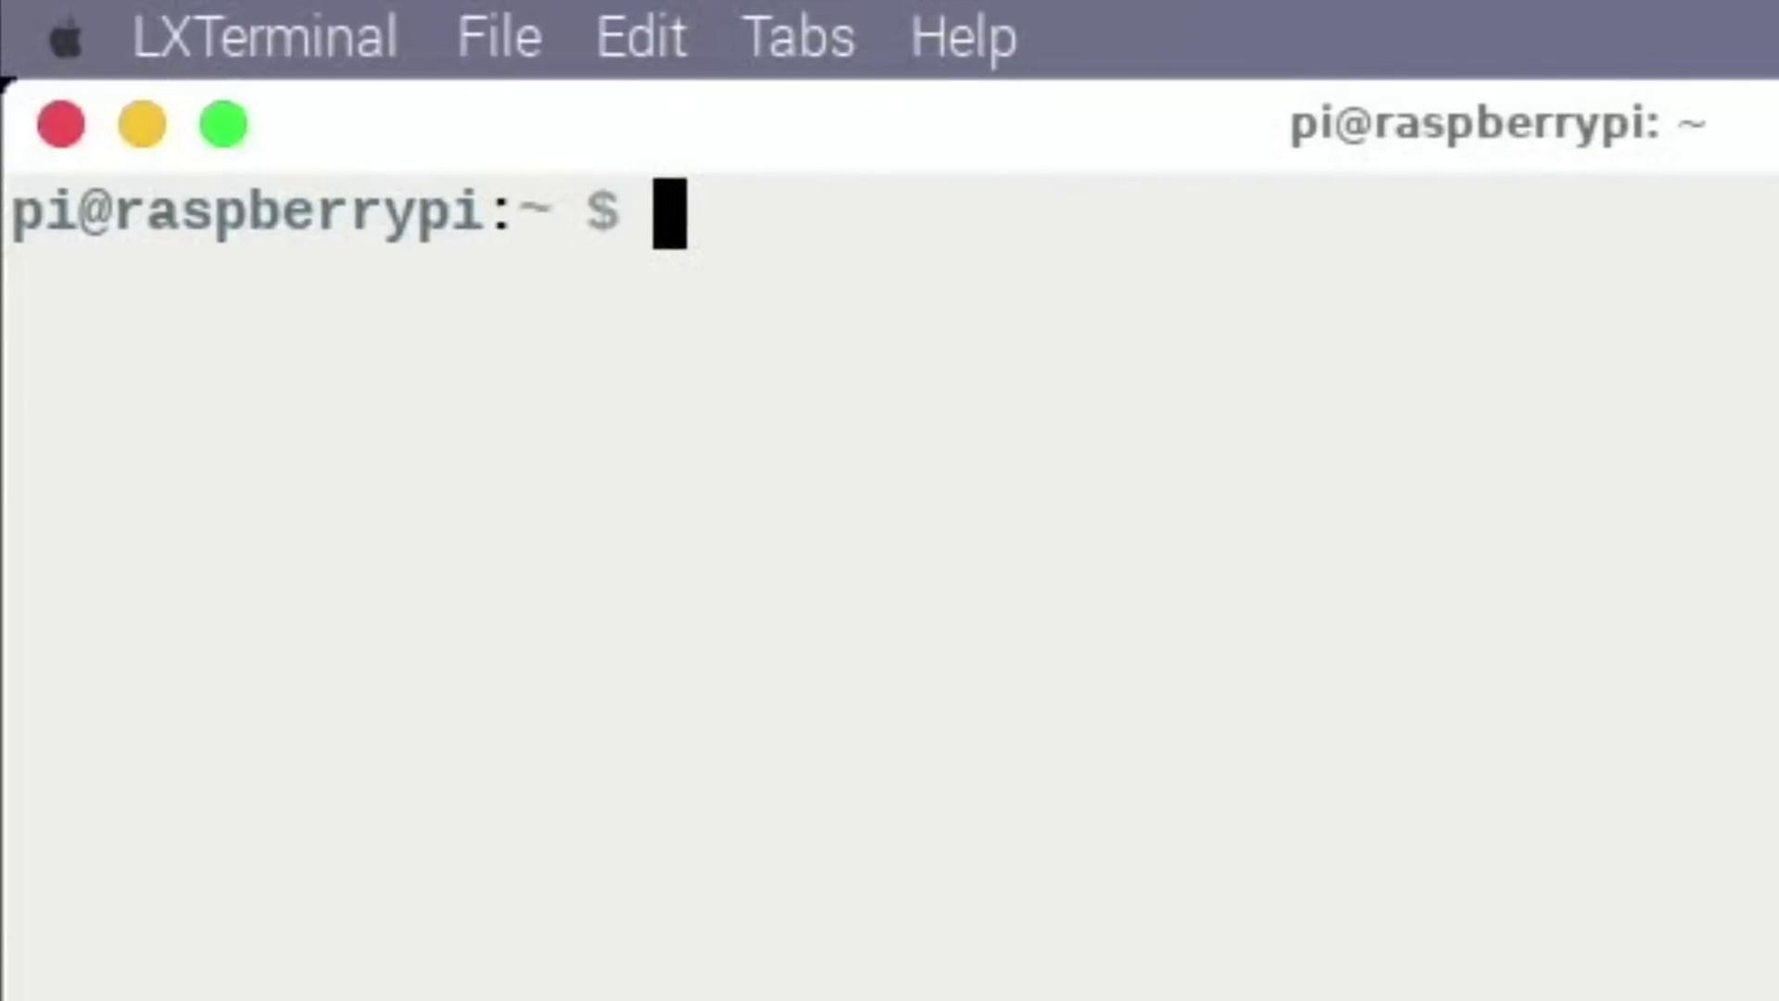
text(sudo shutdown -h now)
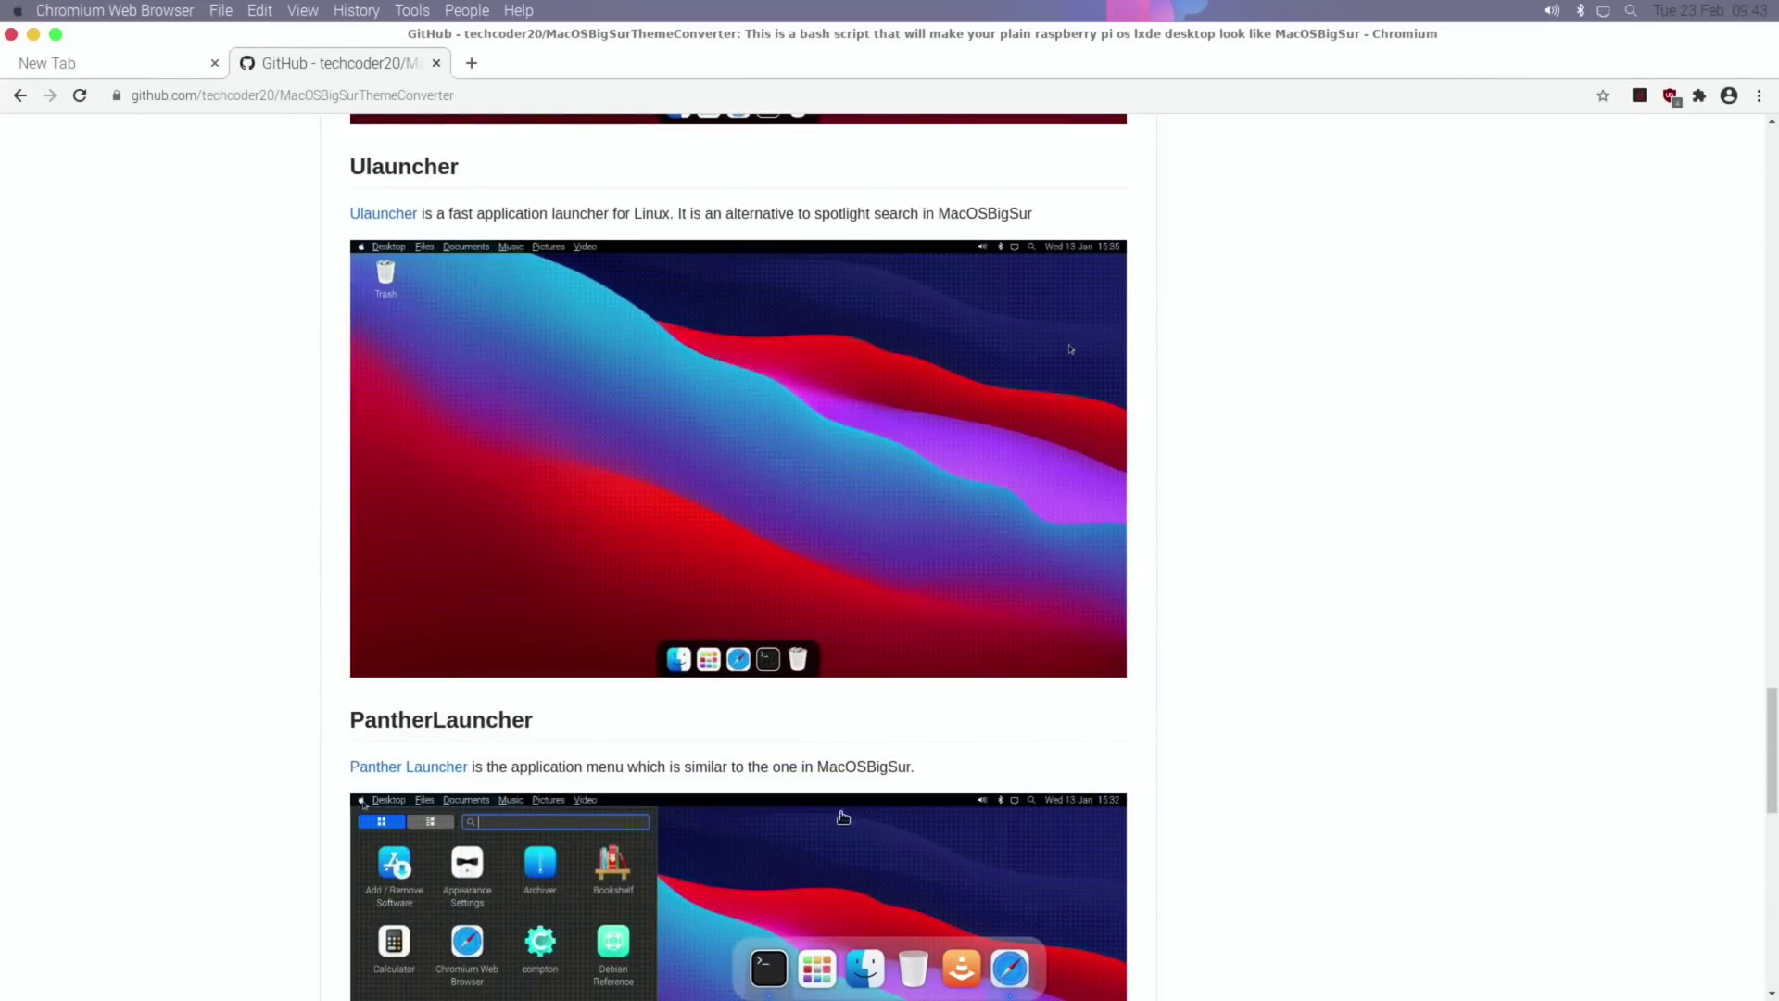
- Scroll the MacOSBigSurThemeConverter README back up to its Dark Theme screenshot and Theme Converter section
scroll(170, 456, down, 13)
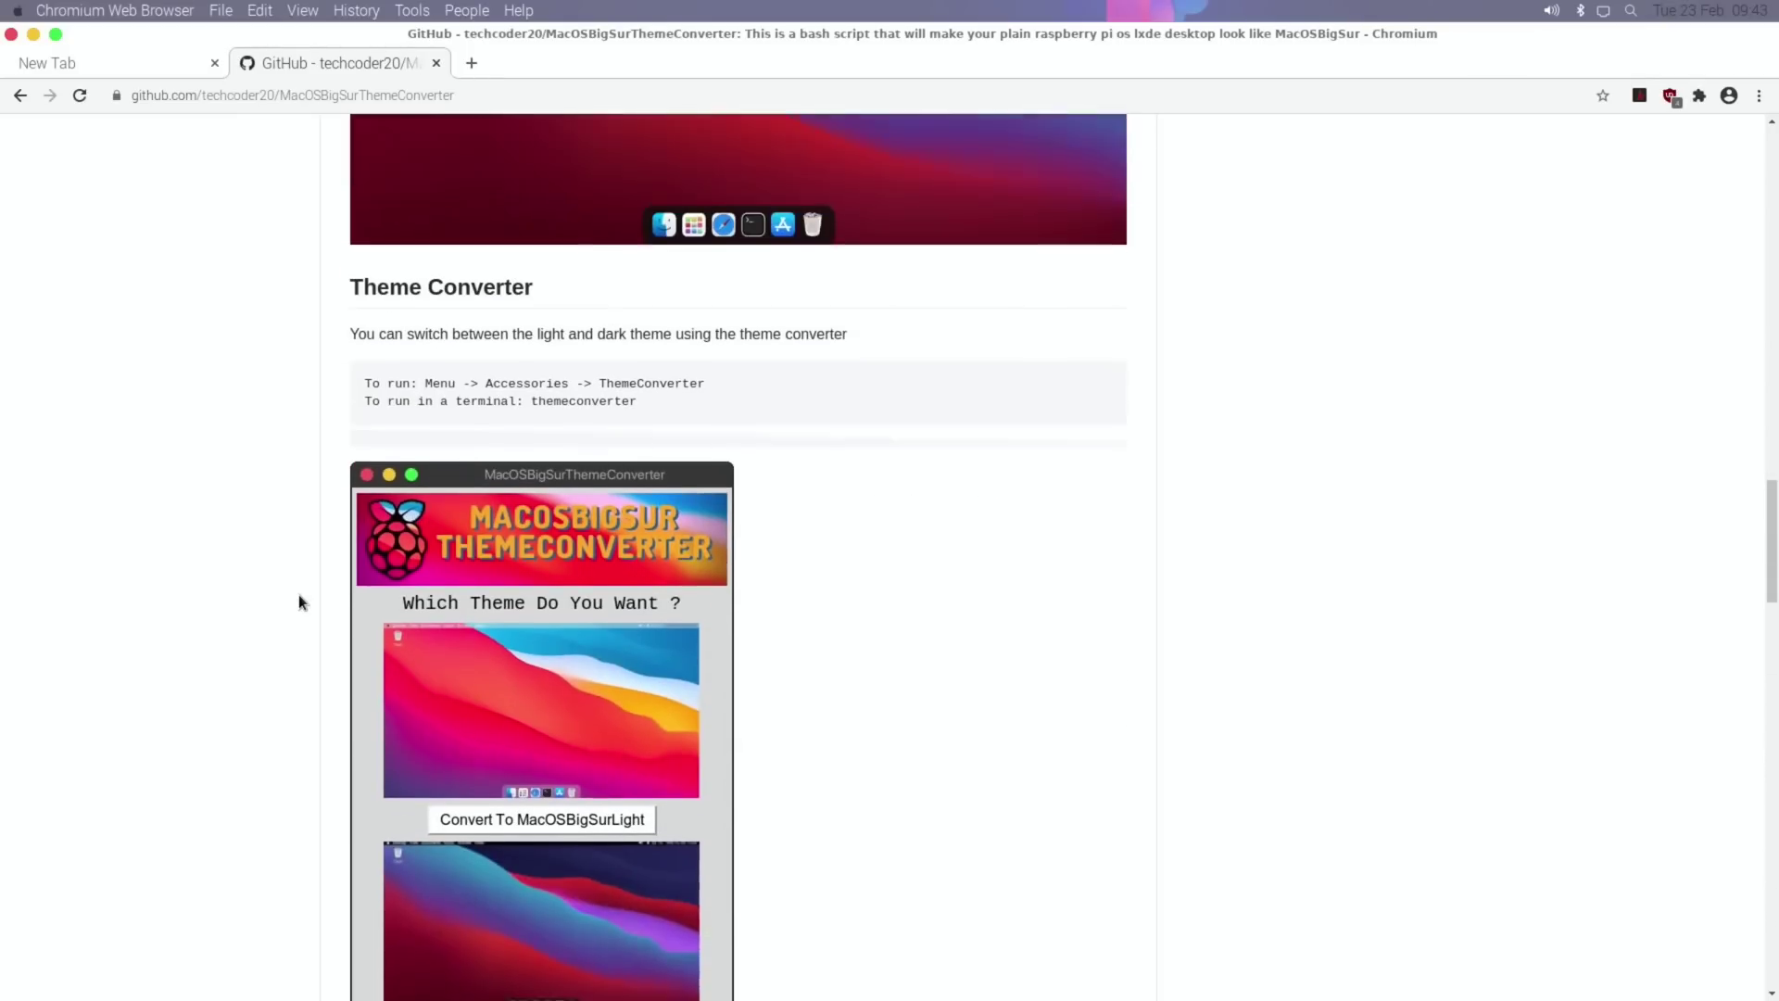
scroll(299, 602, up, 2)
scroll(298, 602, up, 6)
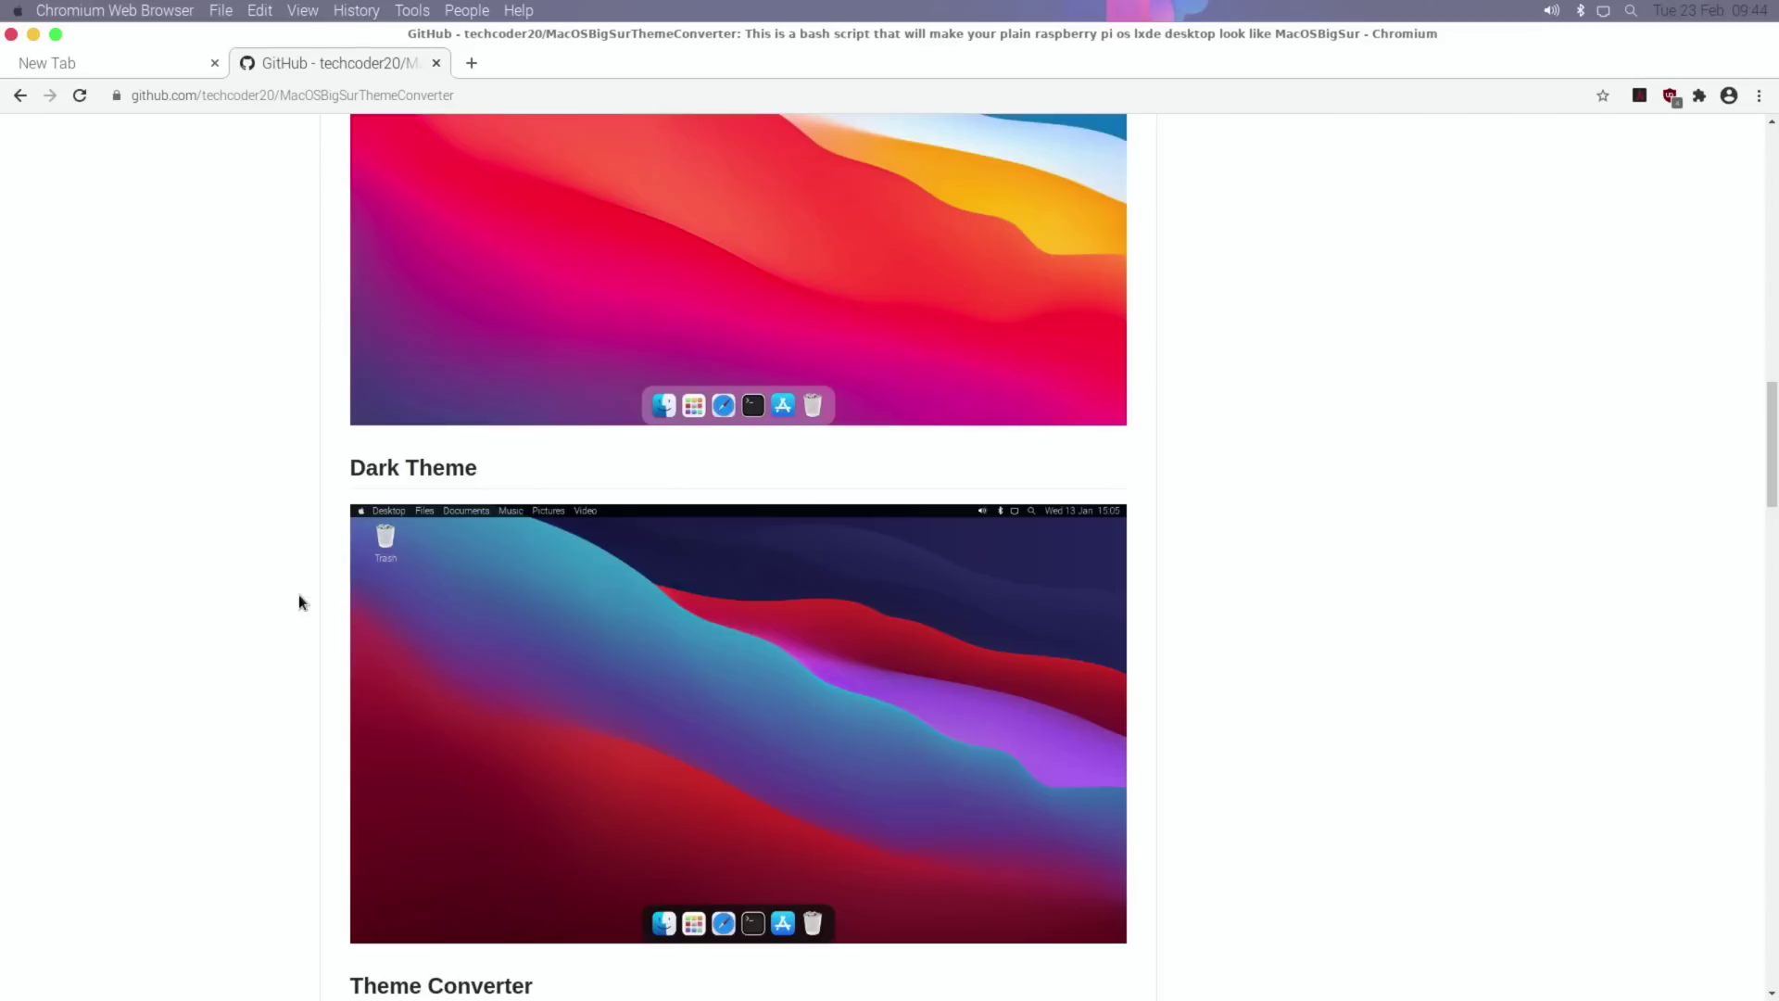
scroll(298, 602, up, 10)
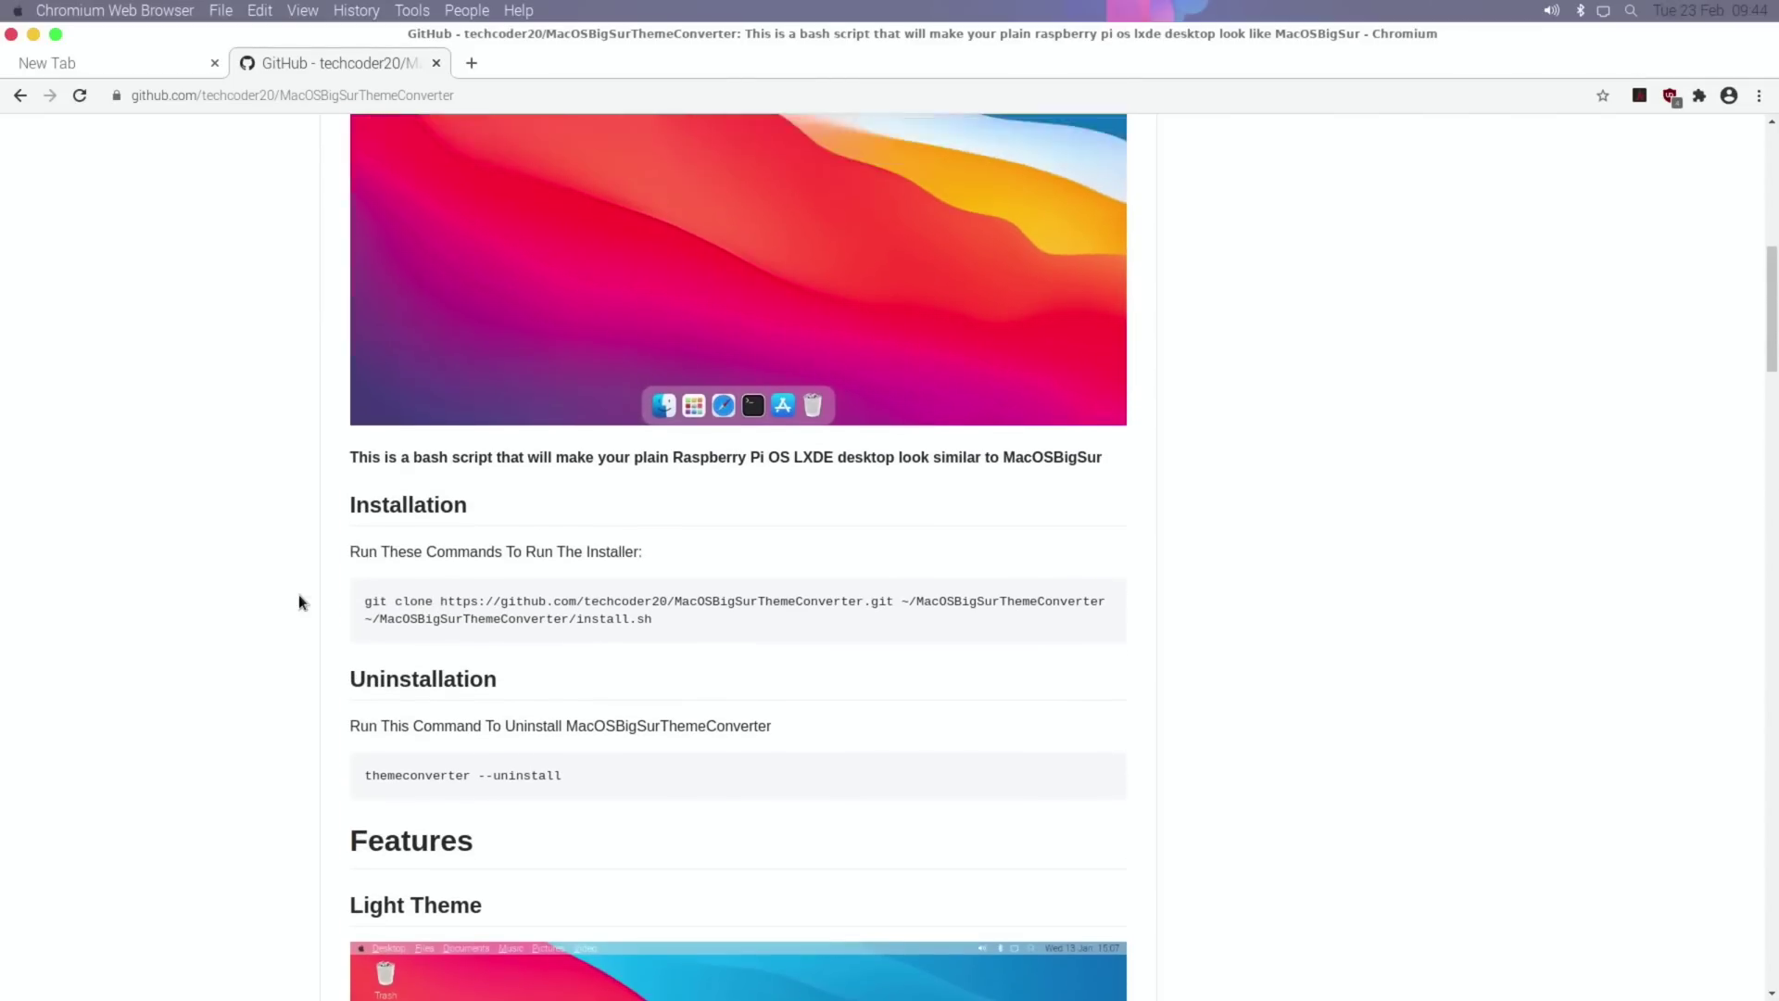
scroll(298, 603, up, 9)
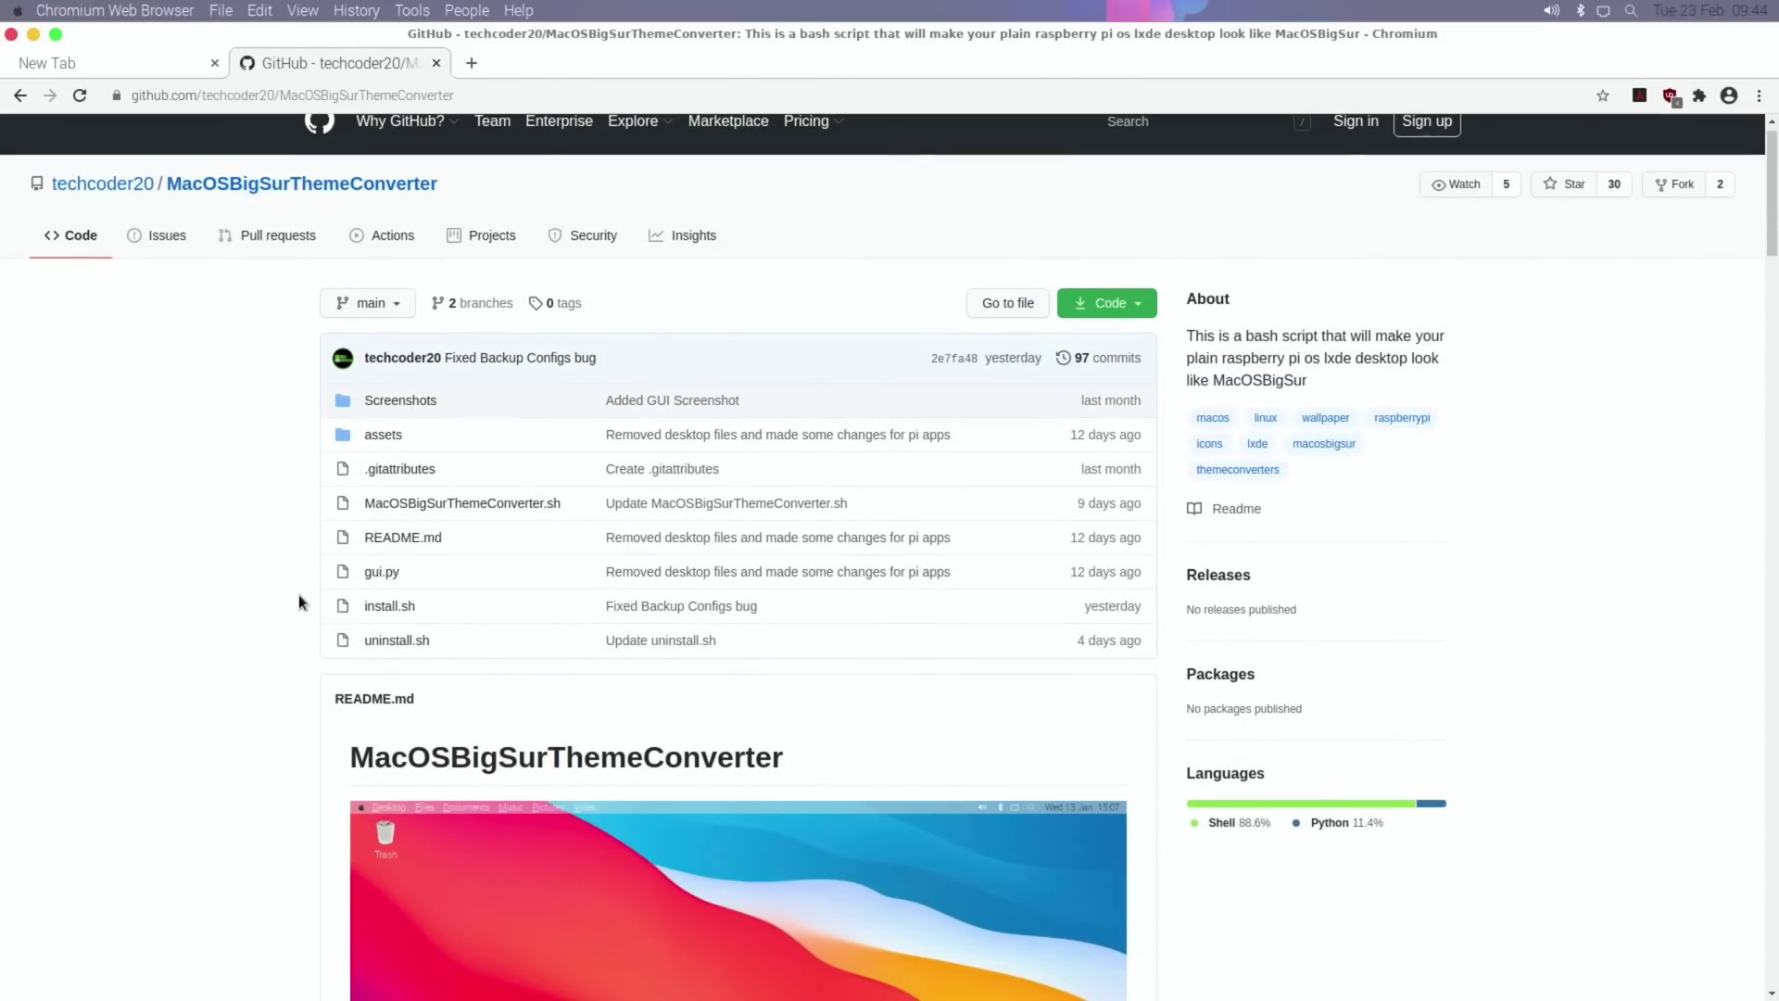